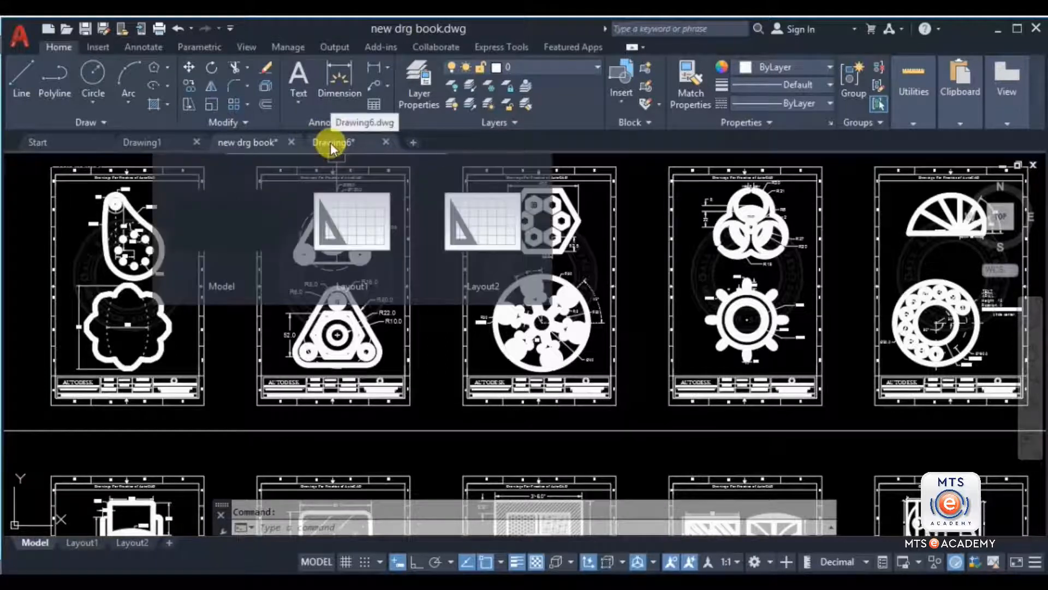
Create a new blank drawing after bringing up Drawing6.
{"action": "left_click", "coordinate": [330, 143]}
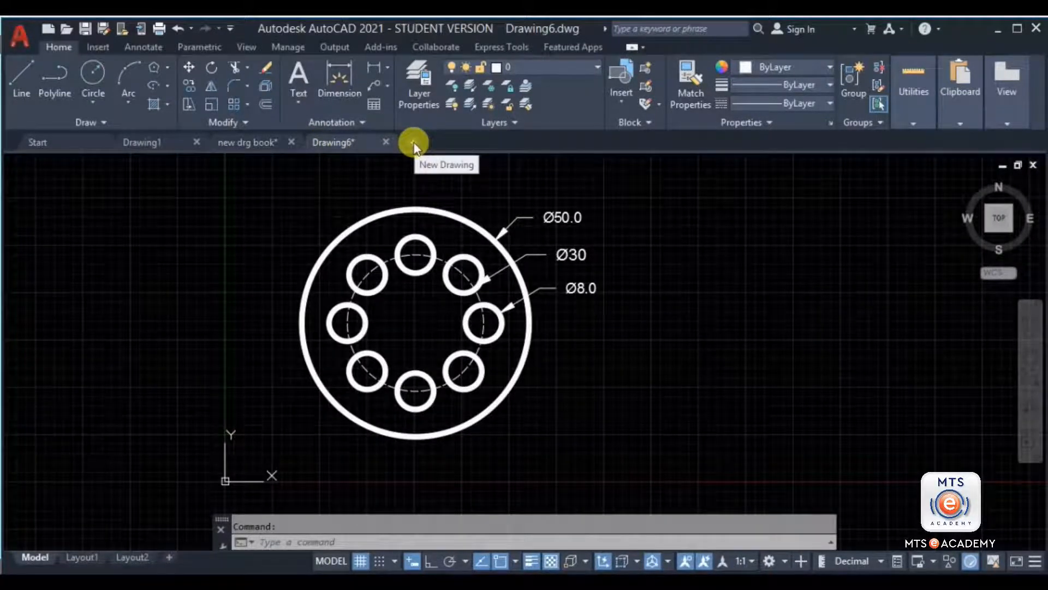
{"action": "left_click", "coordinate": [414, 143]}
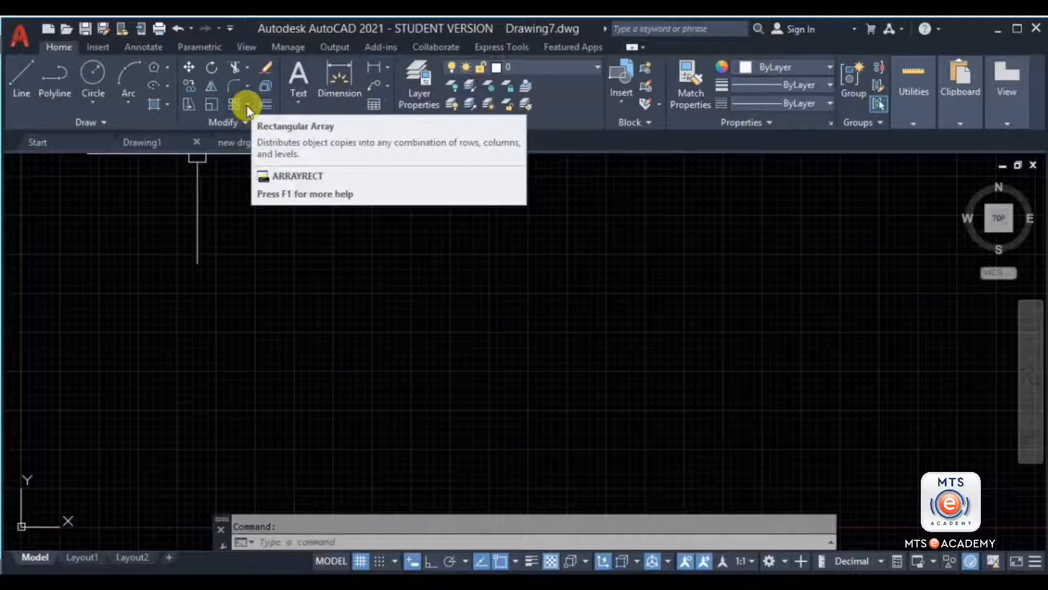
{"action": "left_click", "coordinate": [246, 106]}
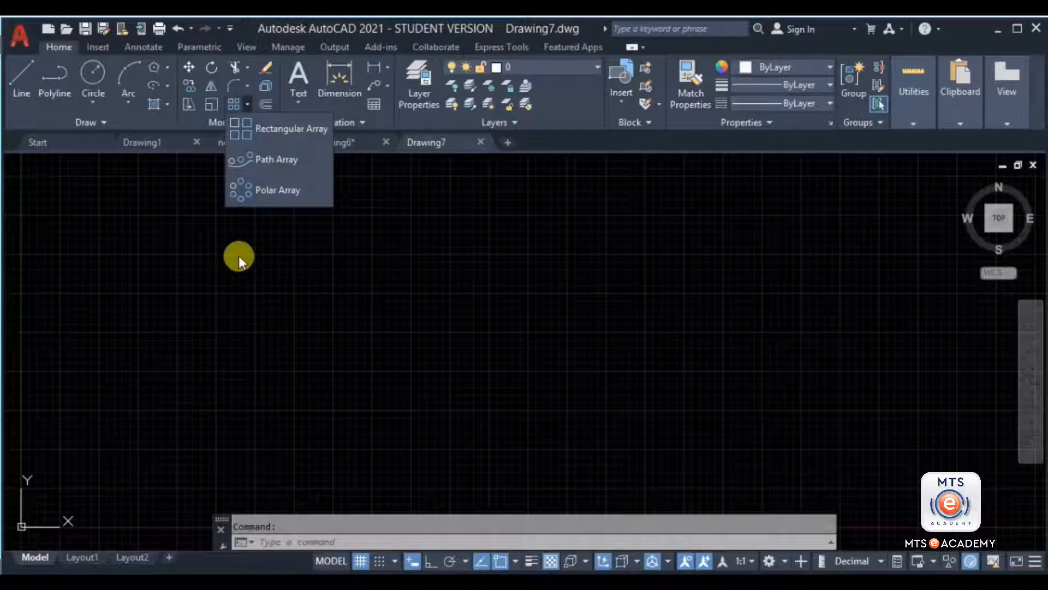
{"action": "key", "text": "Escape"}
{"action": "type", "text": "ar"}
{"action": "key", "text": "Return"}
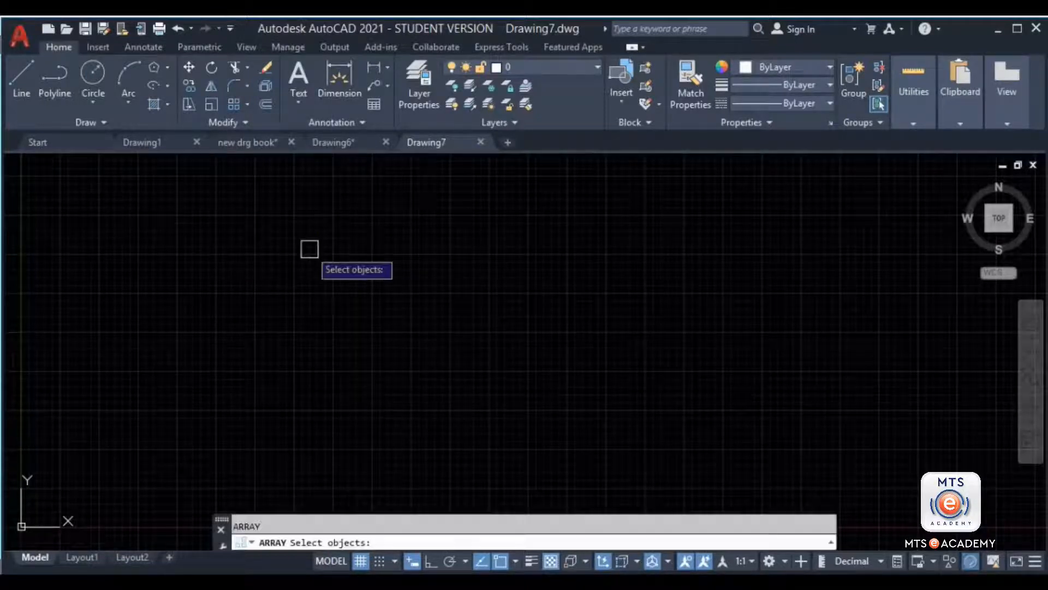
{"action": "key", "text": "Escape"}
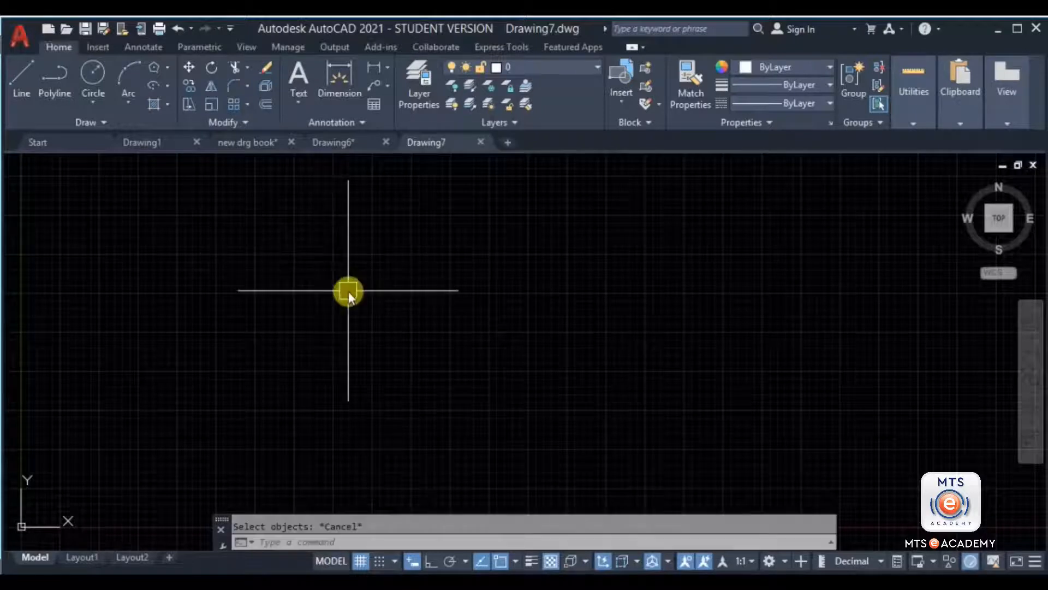
{"action": "type", "text": "car"}
{"action": "key", "text": "Return"}
{"action": "key", "text": "Escape"}
{"action": "type", "text": "ar"}
{"action": "key", "text": "Return"}
{"action": "key", "text": "Escape"}
Draw a circle near the middle of the blank drawing.
{"action": "type", "text": "c"}
{"action": "key", "text": "Return"}
{"action": "left_click", "coordinate": [431, 312]}
{"action": "left_click", "coordinate": [488, 244]}
{"action": "left_click", "coordinate": [558, 221]}
{"action": "left_click", "coordinate": [413, 285]}
{"action": "type", "text": "ar"}
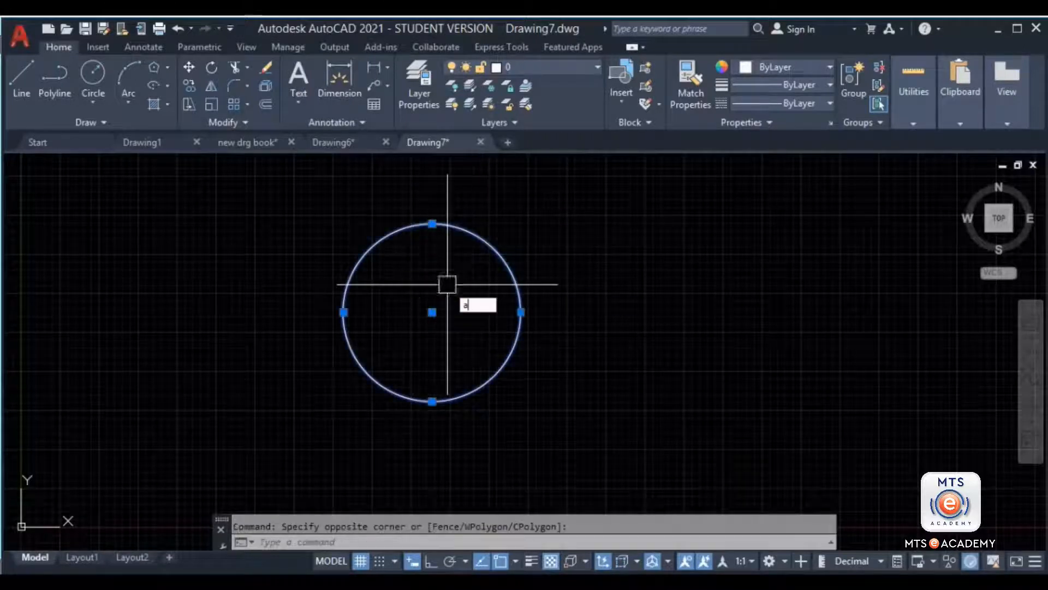
{"action": "key", "text": "Return"}
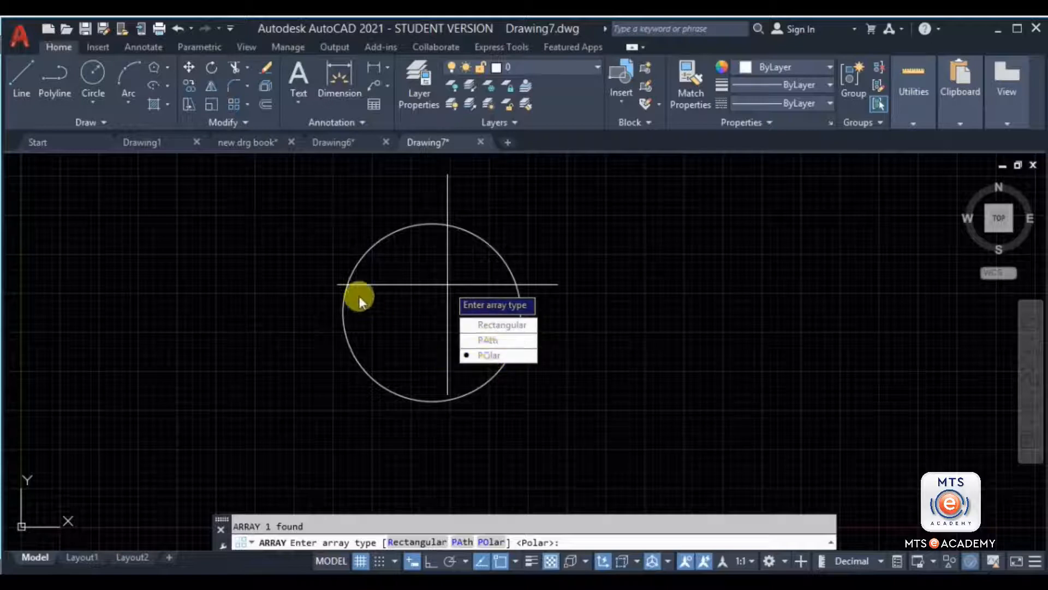
{"action": "key", "text": "Escape"}
{"action": "left_click", "coordinate": [246, 105]}
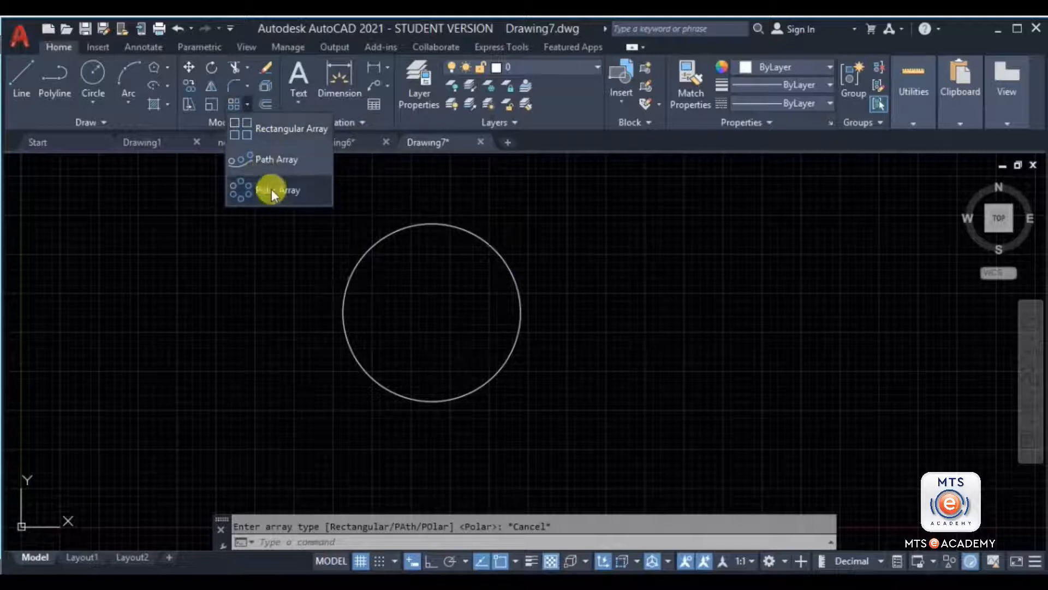
{"action": "left_click", "coordinate": [496, 257]}
{"action": "left_click", "coordinate": [538, 238]}
{"action": "left_click", "coordinate": [475, 297]}
{"action": "right_click", "coordinate": [575, 280]}
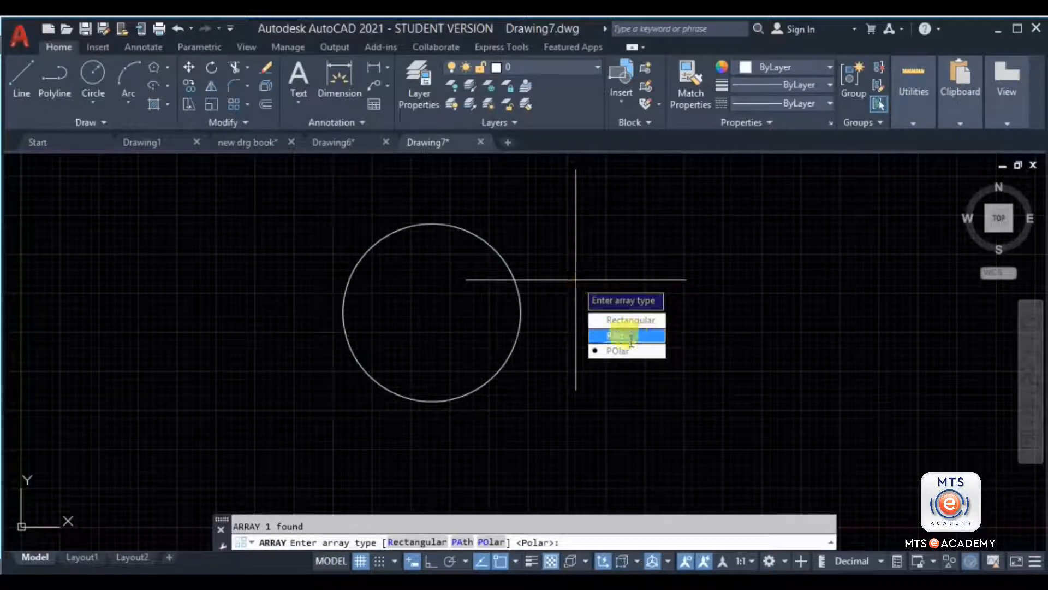
{"action": "key", "text": "Escape"}
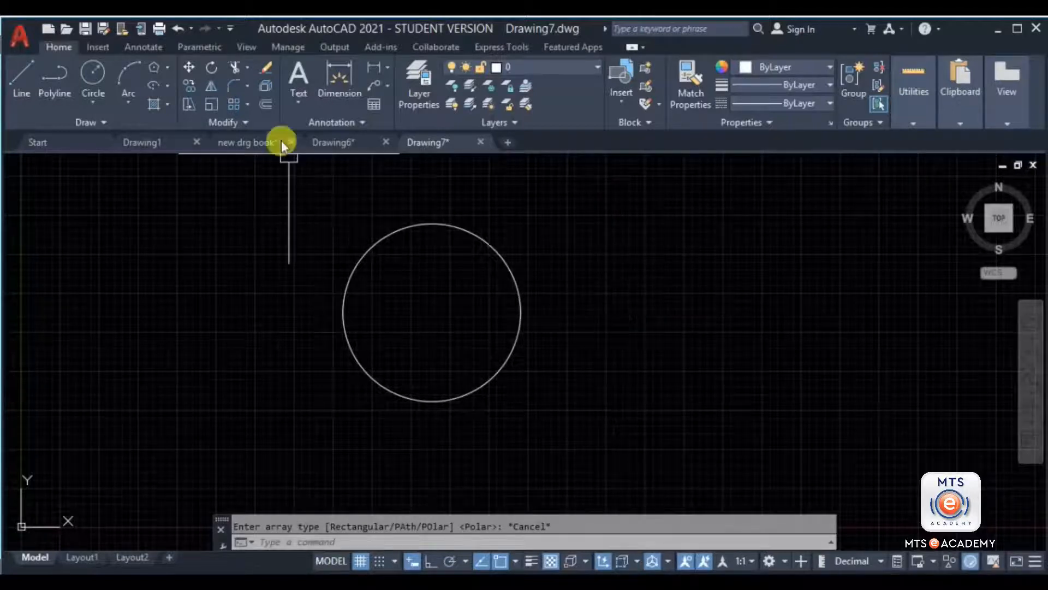
{"action": "left_click", "coordinate": [246, 103]}
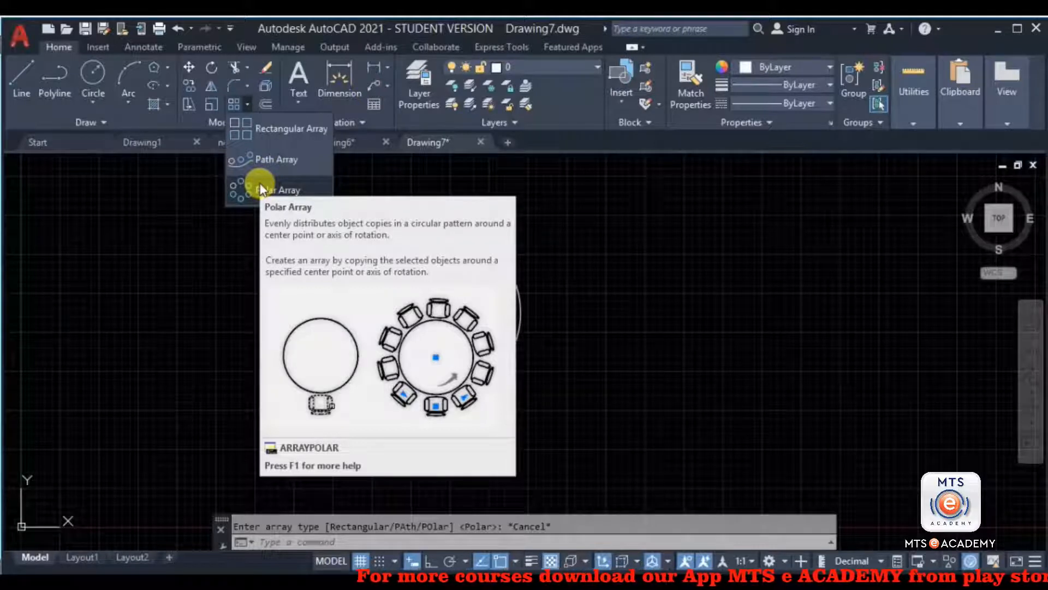
{"action": "key", "text": "Escape"}
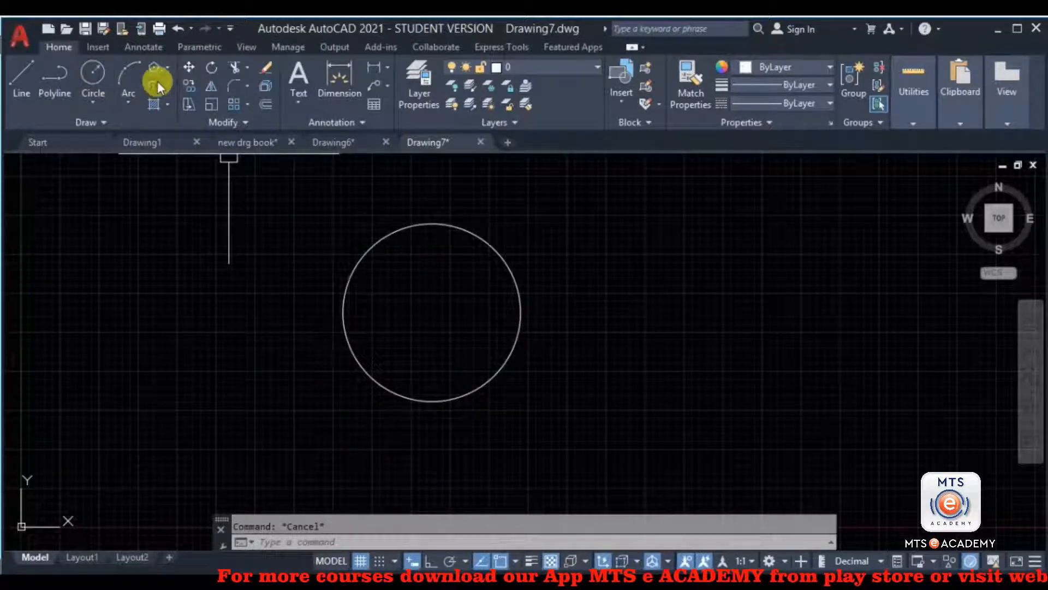
Draw a small horizontal rectangle just below the circle, roughly centred under it.
{"action": "left_click", "coordinate": [167, 68]}
{"action": "left_click", "coordinate": [174, 86]}
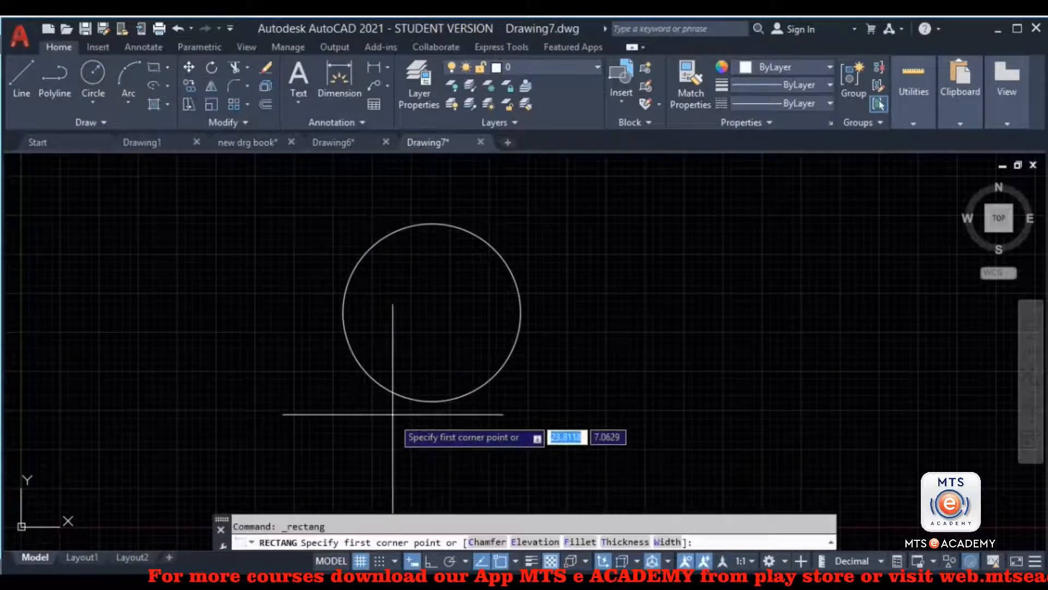
{"action": "left_click", "coordinate": [387, 412]}
{"action": "left_click", "coordinate": [476, 446]}
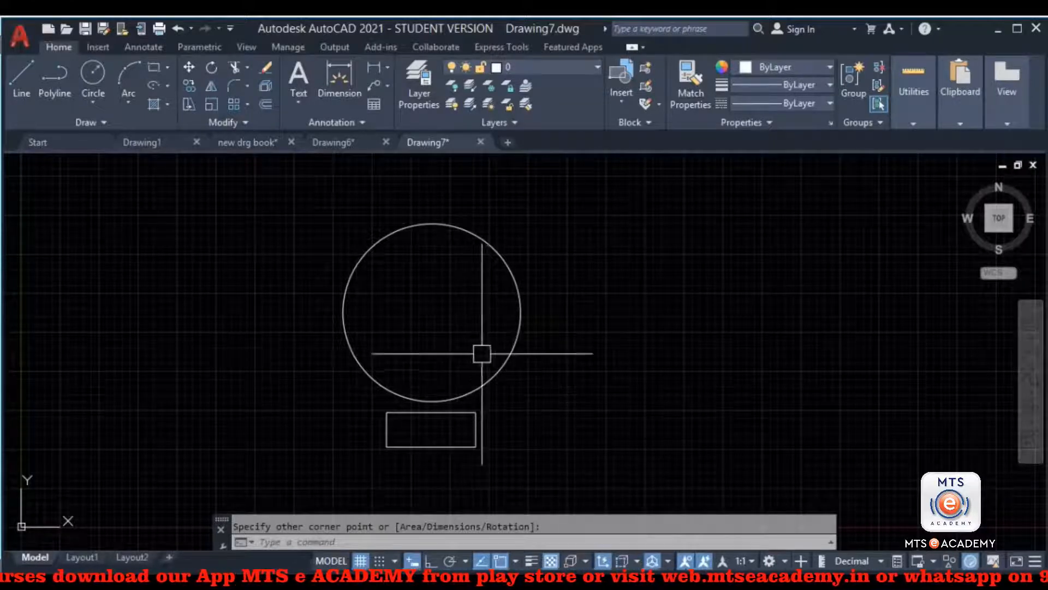
{"action": "left_click", "coordinate": [533, 270]}
{"action": "left_click", "coordinate": [428, 386]}
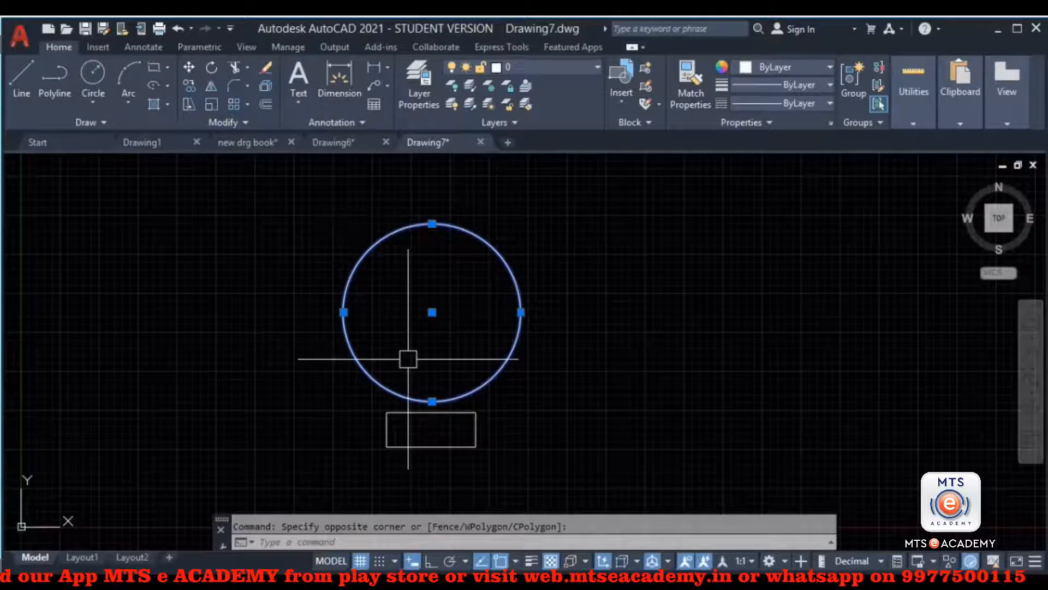
{"action": "key", "text": "Escape"}
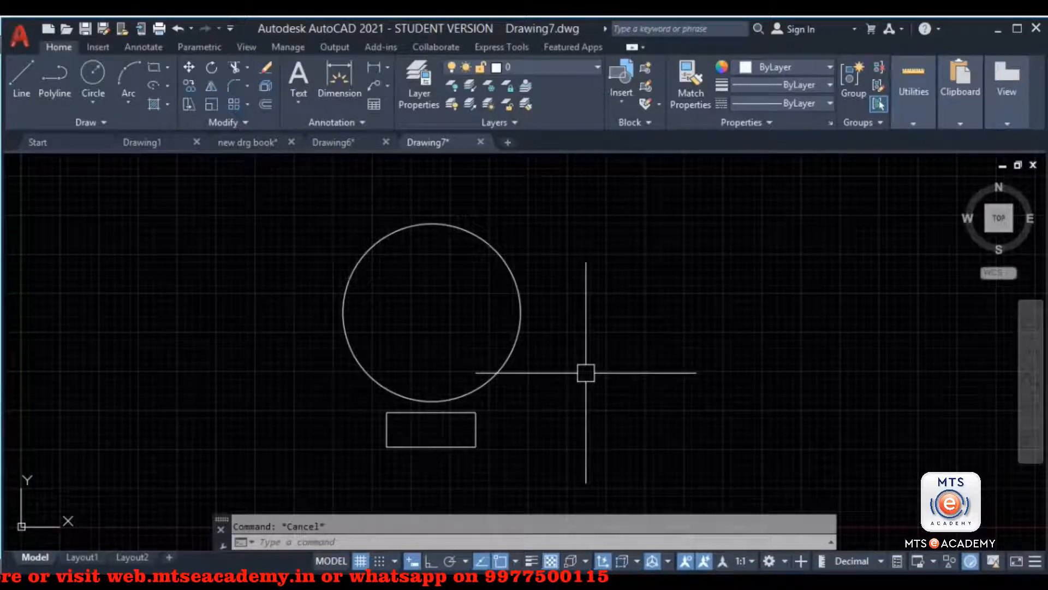
Create a polar array of the small rectangle around the circle's centre.
{"action": "left_click", "coordinate": [515, 421]}
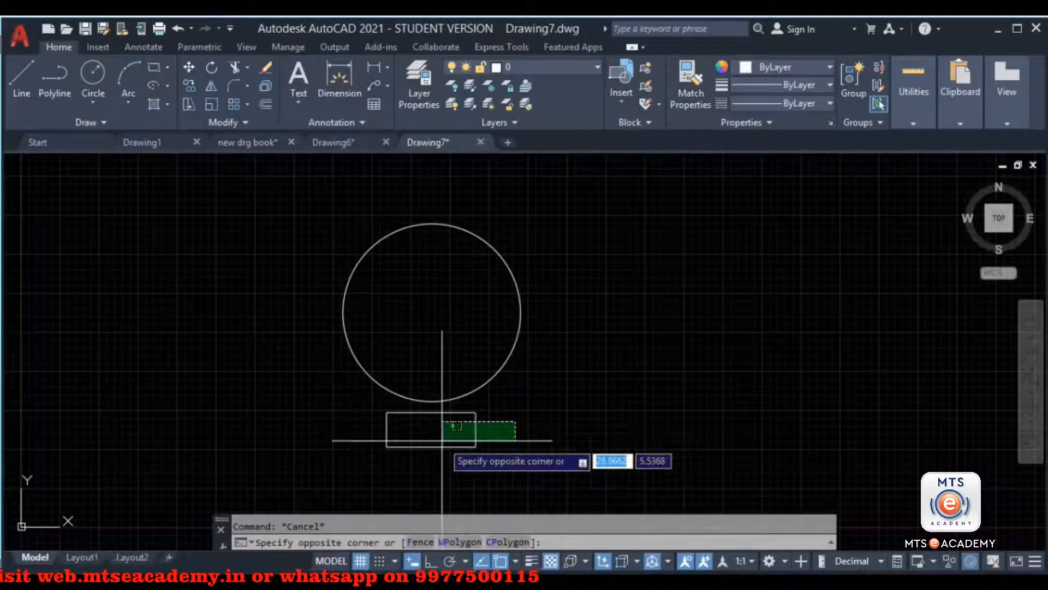
{"action": "left_click", "coordinate": [441, 439]}
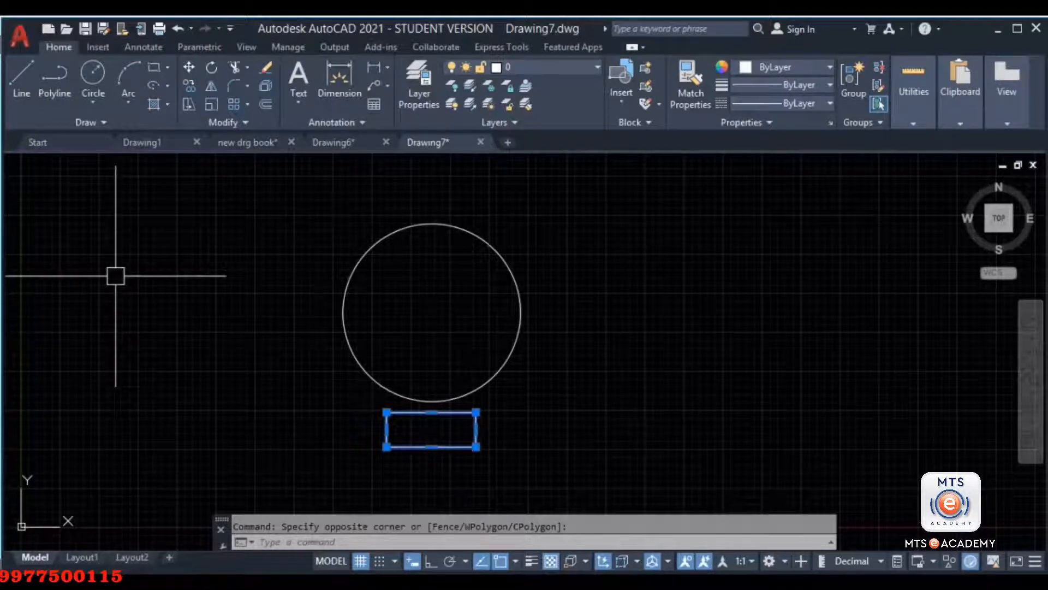
{"action": "left_click", "coordinate": [249, 104]}
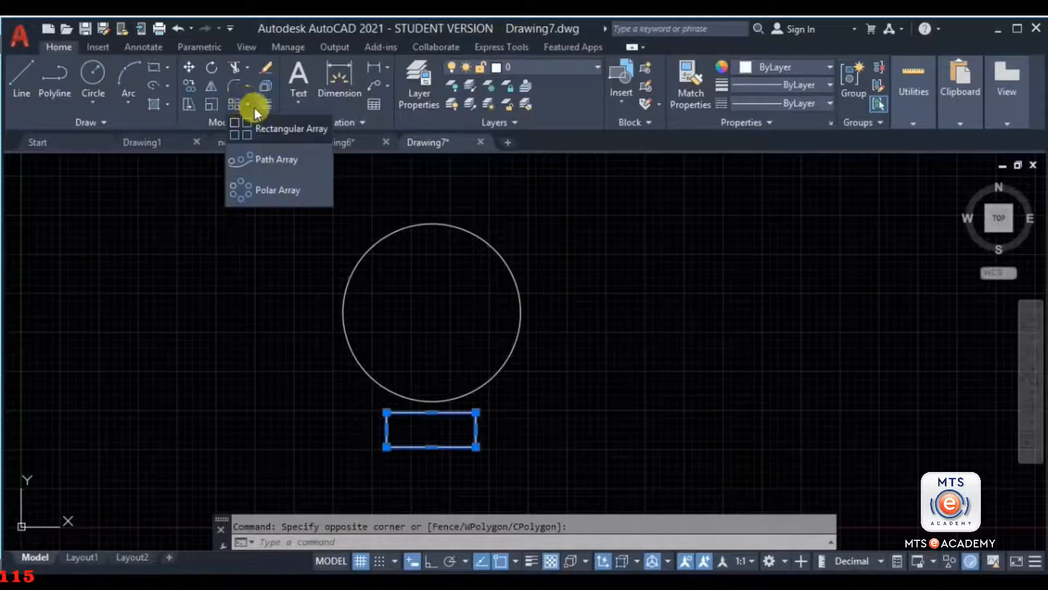
{"action": "left_click", "coordinate": [282, 185]}
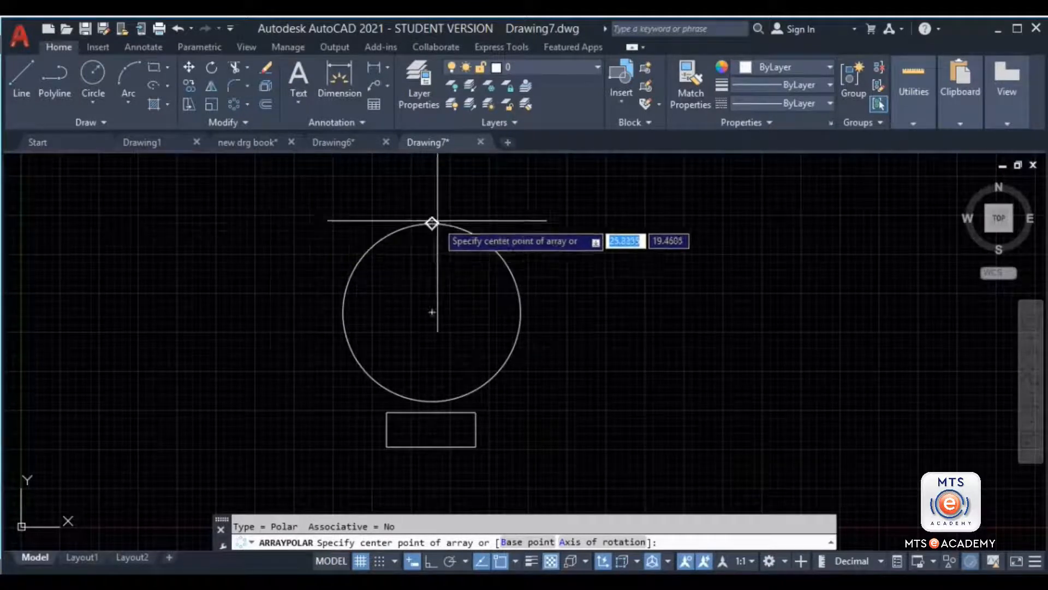
{"action": "left_click", "coordinate": [432, 312]}
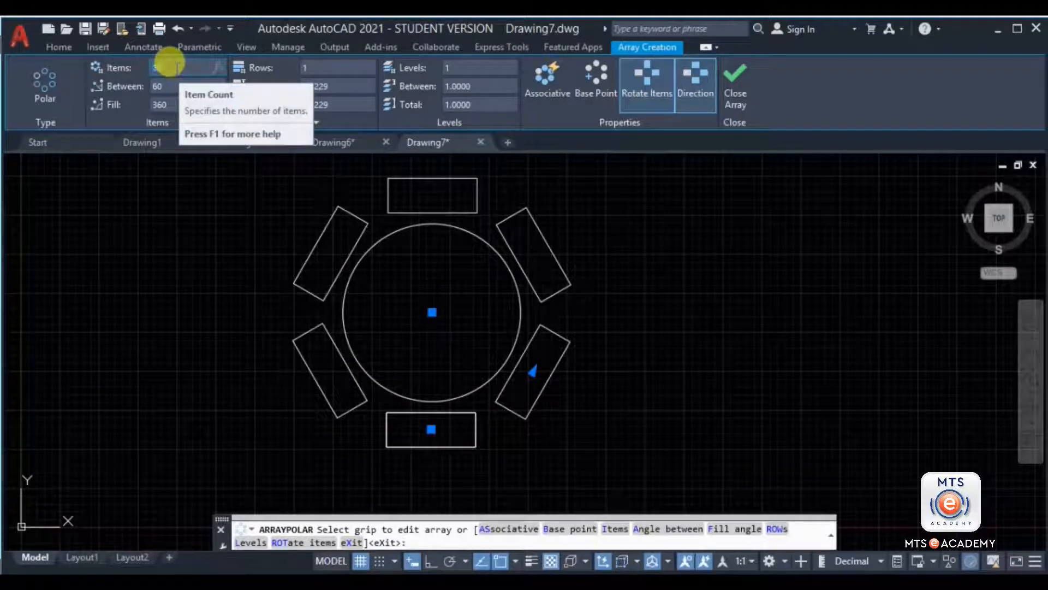
Try item counts of 10 and 5 for the polar array of rectangles.
{"action": "left_click", "coordinate": [196, 109]}
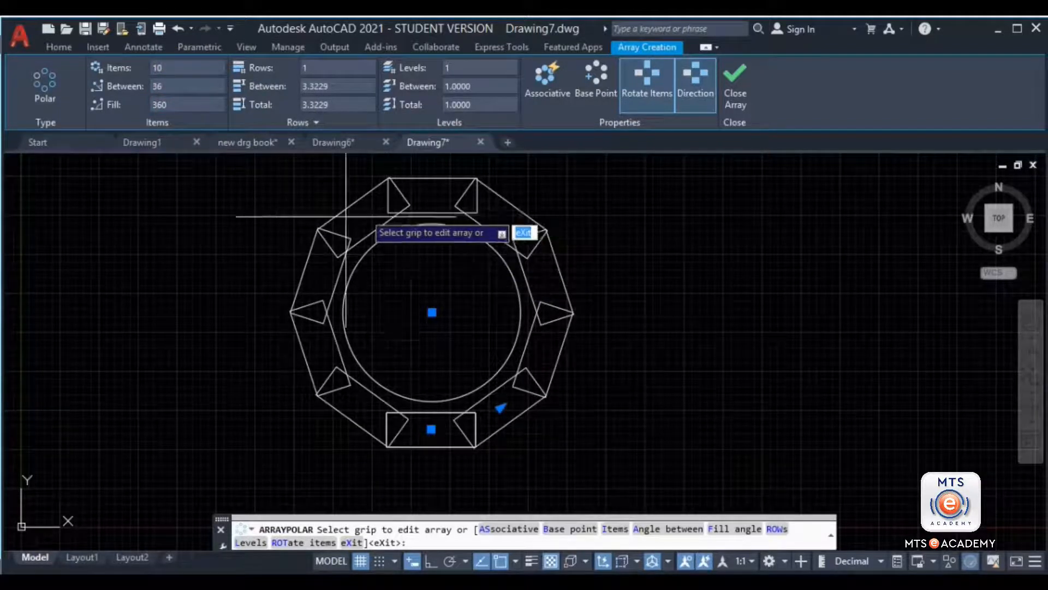
{"action": "left_click", "coordinate": [164, 67]}
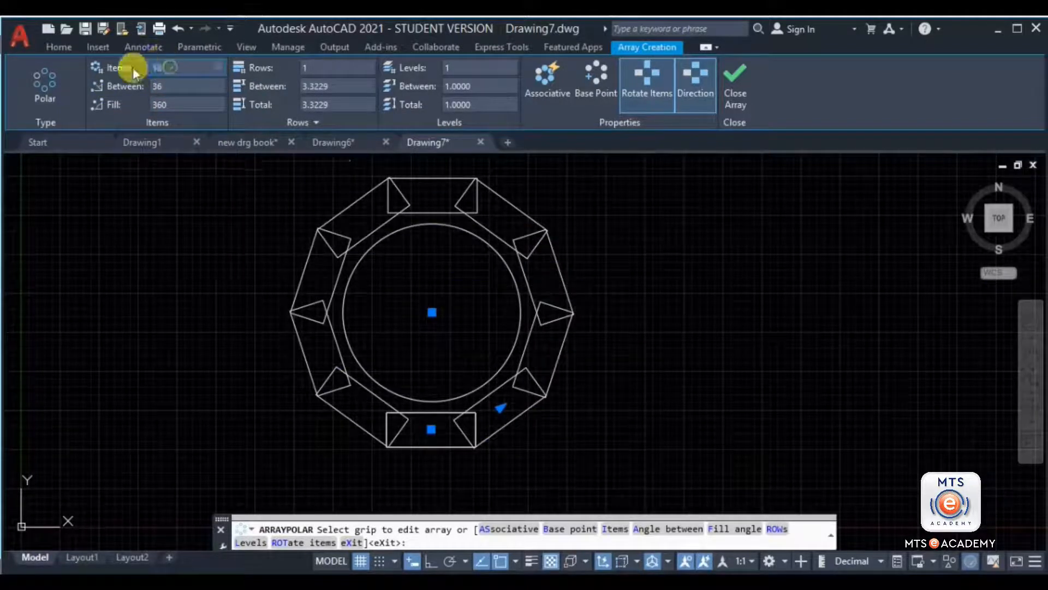
{"action": "type", "text": "5"}
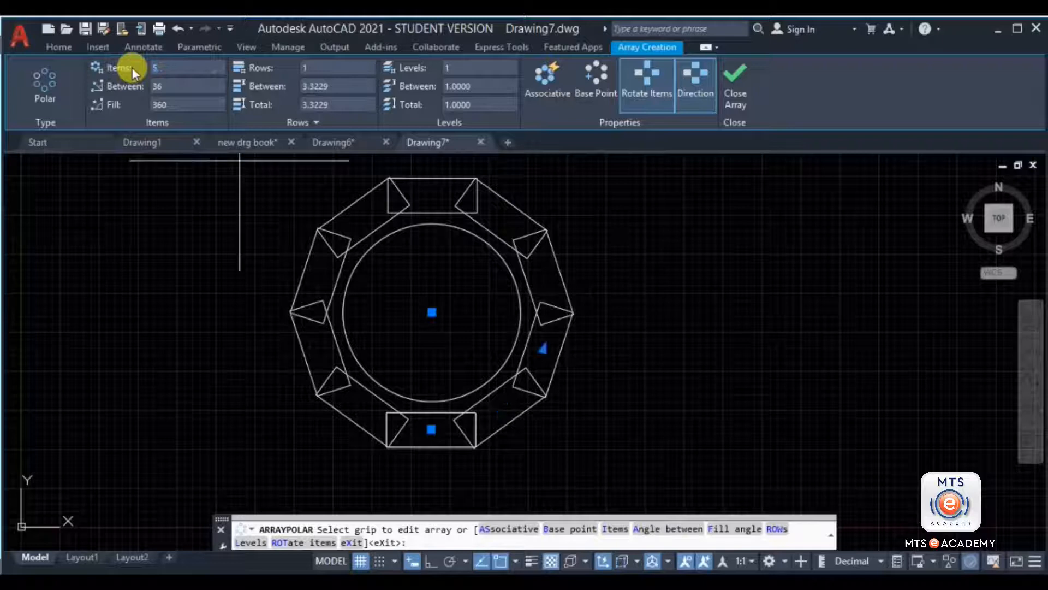
{"action": "key", "text": "Return"}
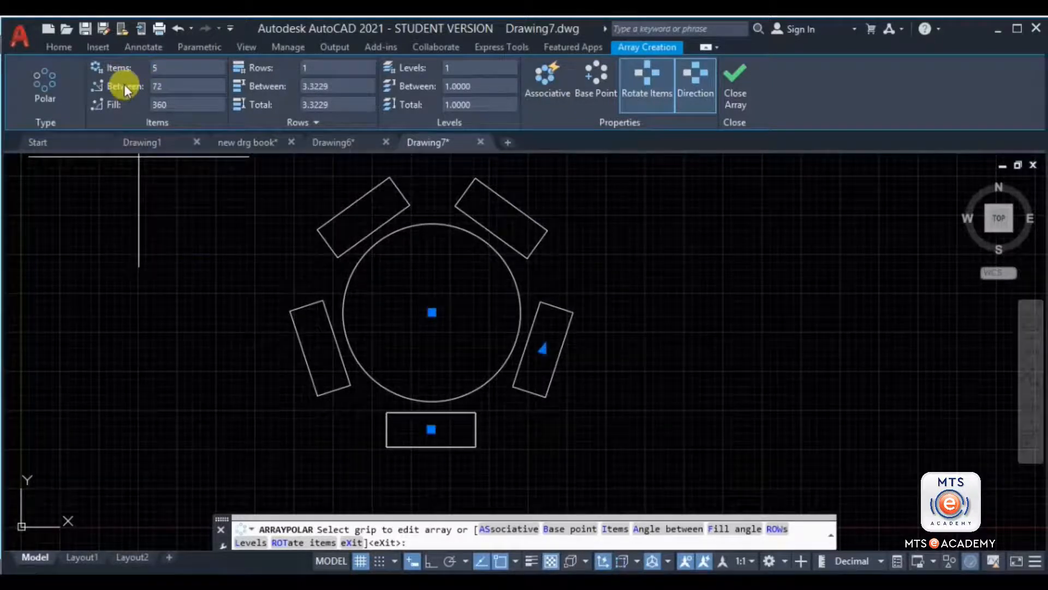
Try 4 items in the polar array, and set the item count to 6.
{"action": "type", "text": "4"}
{"action": "key", "text": "Return"}
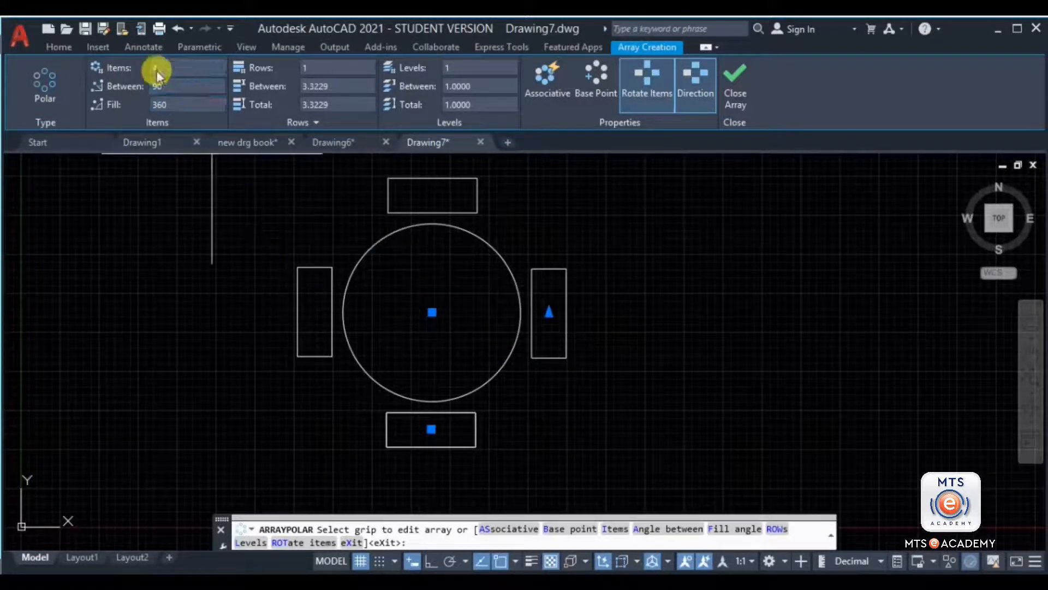
{"action": "left_click", "coordinate": [176, 67]}
{"action": "type", "text": "6"}
{"action": "key", "text": "Return"}
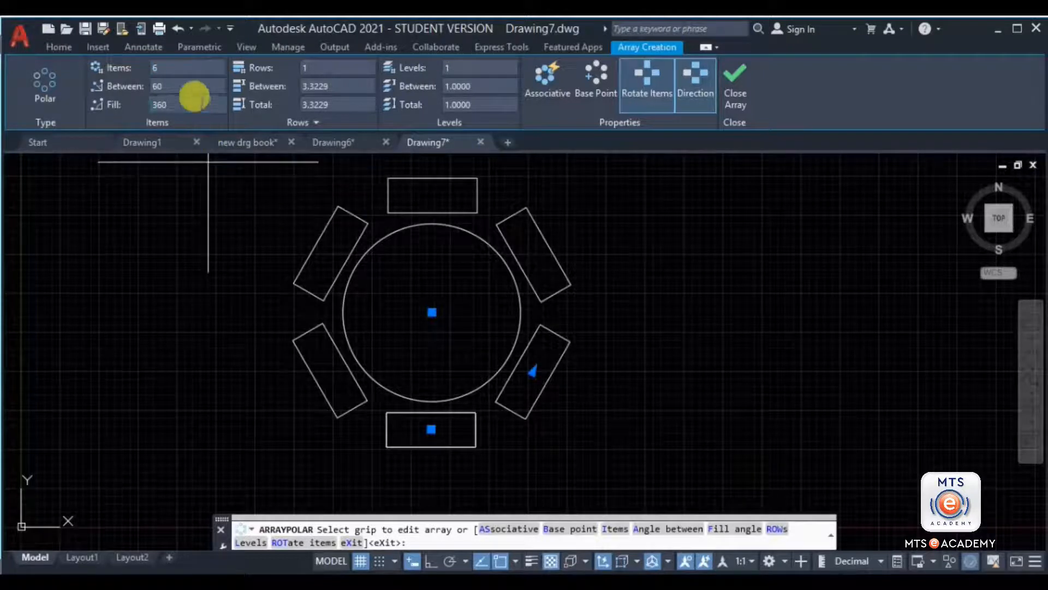
Compare the array's angle between items for 4 and 6 items, ending with an item count of 6.
{"action": "left_click", "coordinate": [155, 87]}
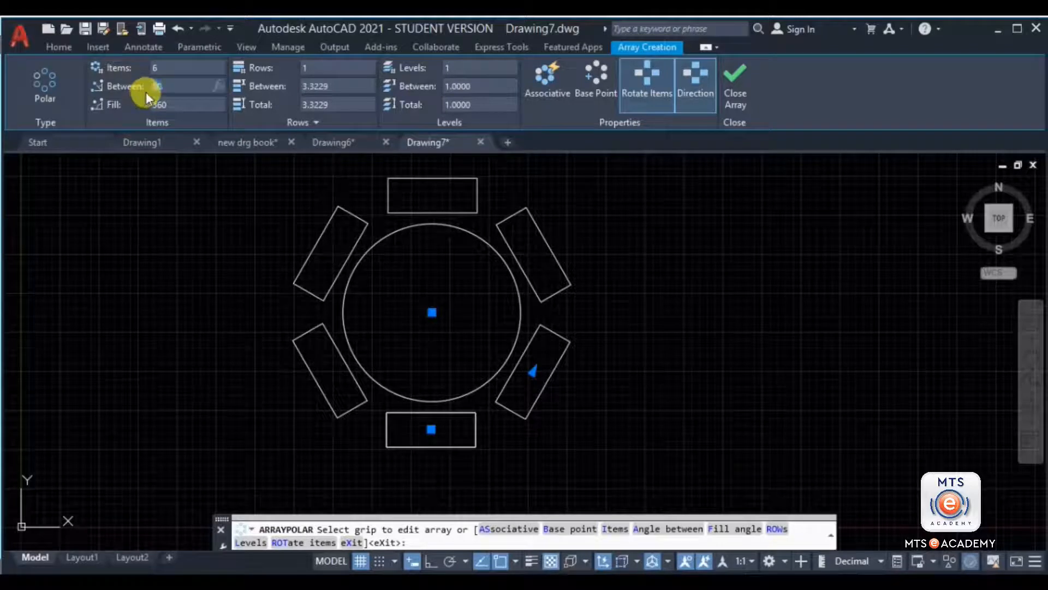
{"action": "left_click", "coordinate": [159, 67]}
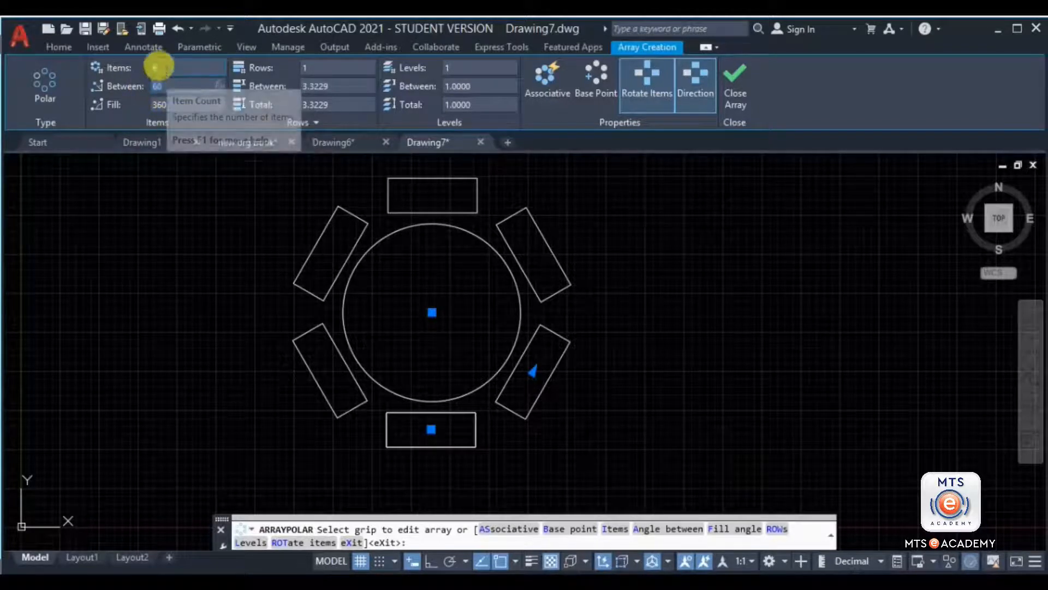
{"action": "type", "text": "4"}
{"action": "key", "text": "Tab"}
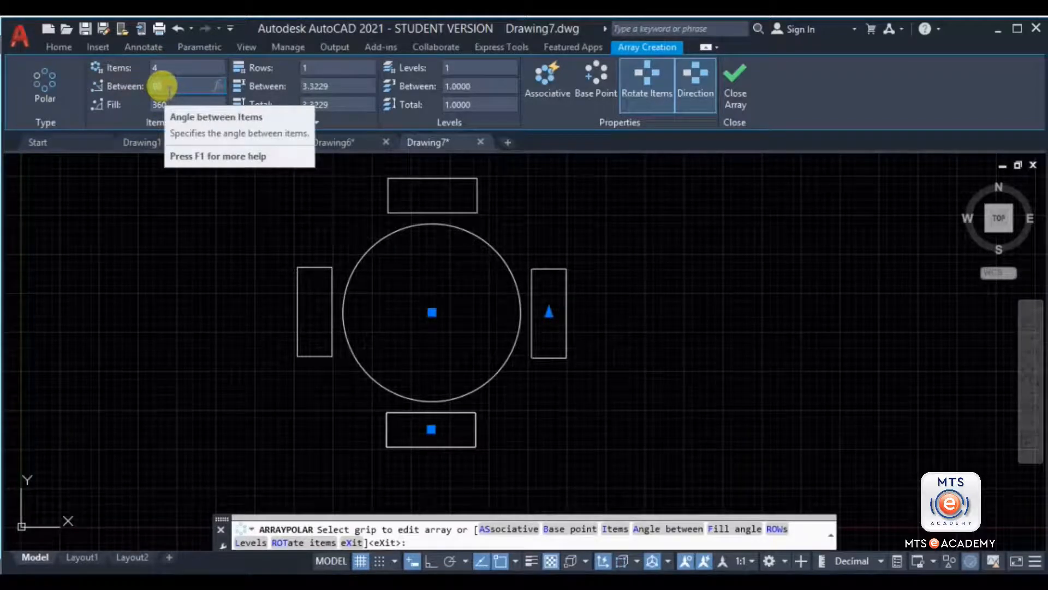
{"action": "left_click", "coordinate": [173, 107]}
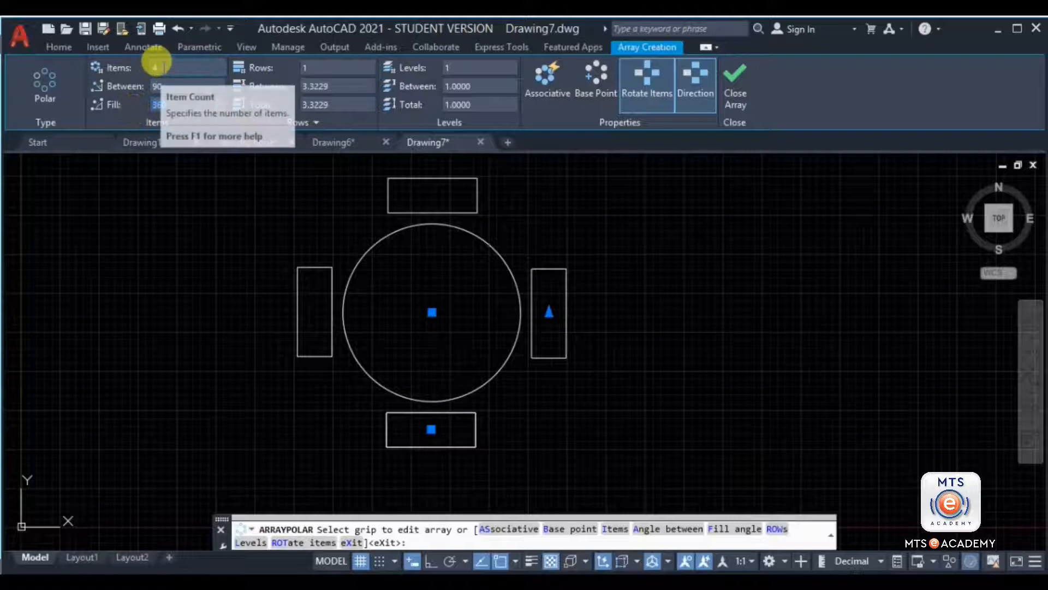
{"action": "left_click", "coordinate": [160, 67]}
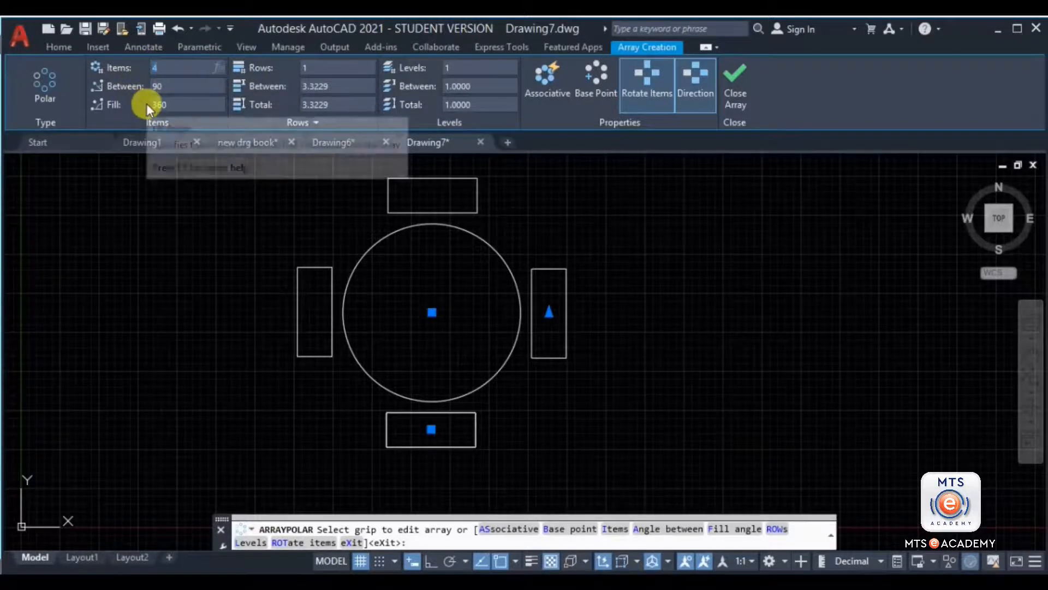
{"action": "type", "text": "6"}
{"action": "key", "text": "Return"}
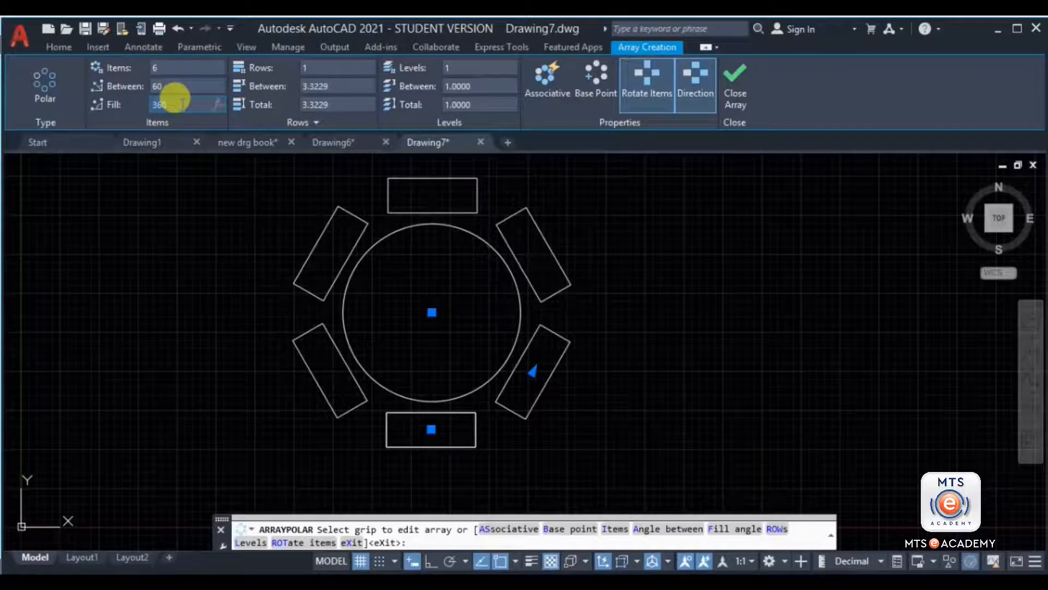
Set the polar array's fill angle to 180 degrees and reverse the array's direction.
{"action": "key", "text": "Return"}
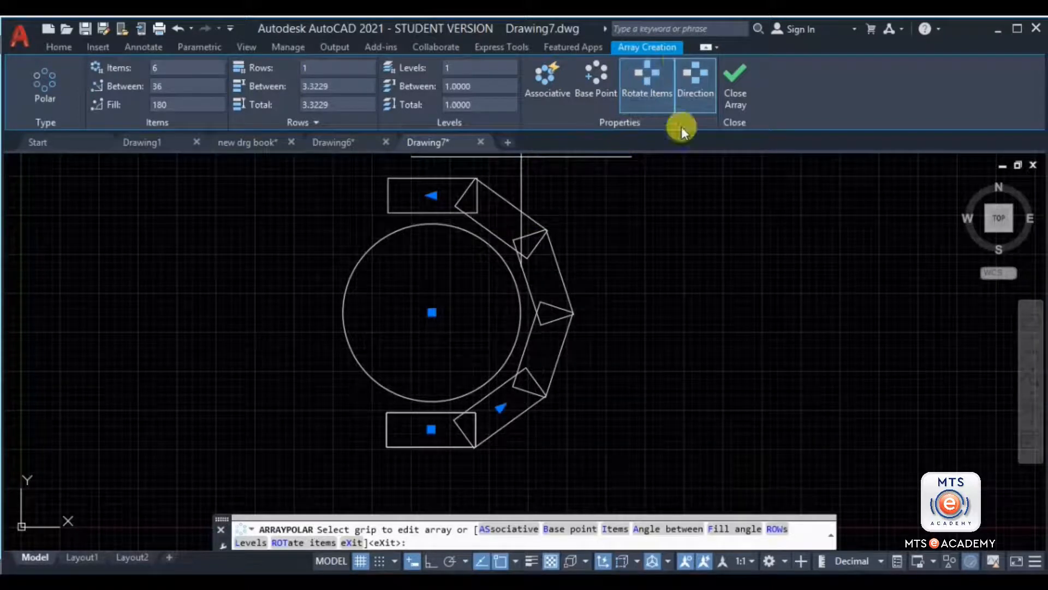
{"action": "left_click", "coordinate": [696, 98]}
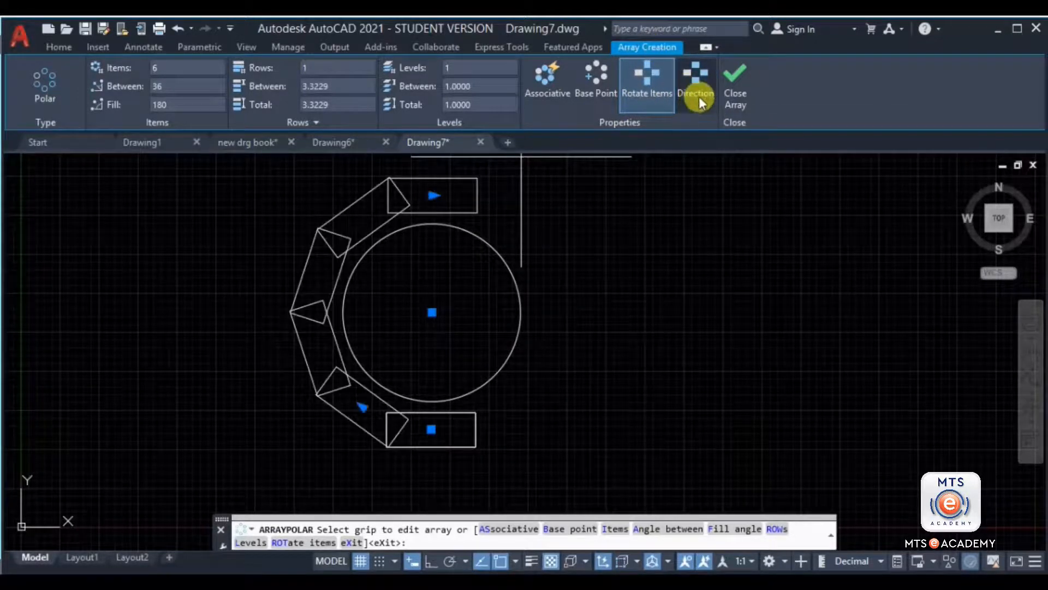
Toggle the polar array's direction to the opposite side and back, and finish the array.
{"action": "left_click", "coordinate": [698, 102]}
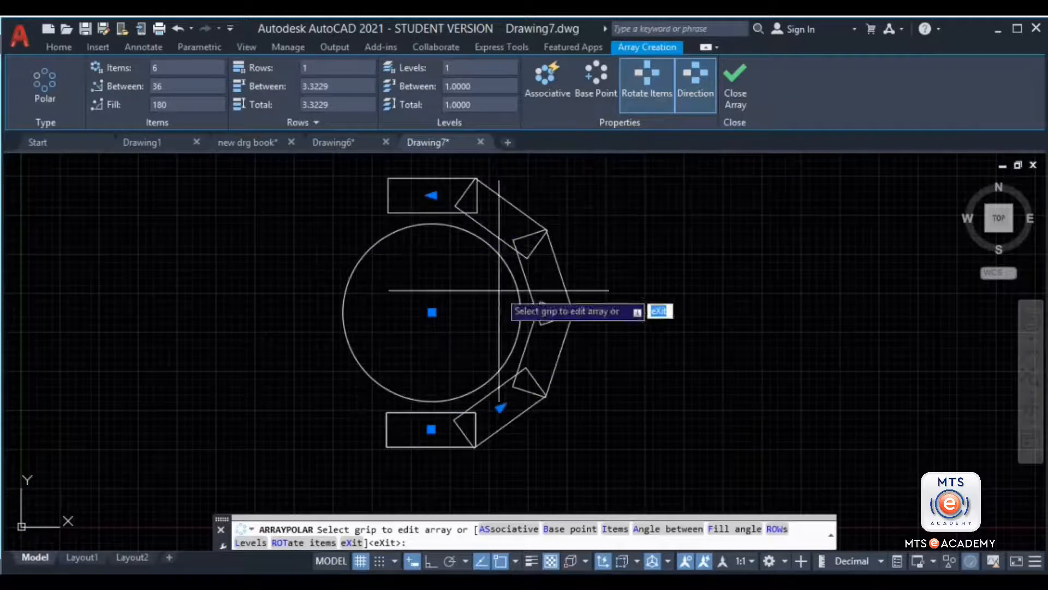
{"action": "left_click", "coordinate": [697, 83]}
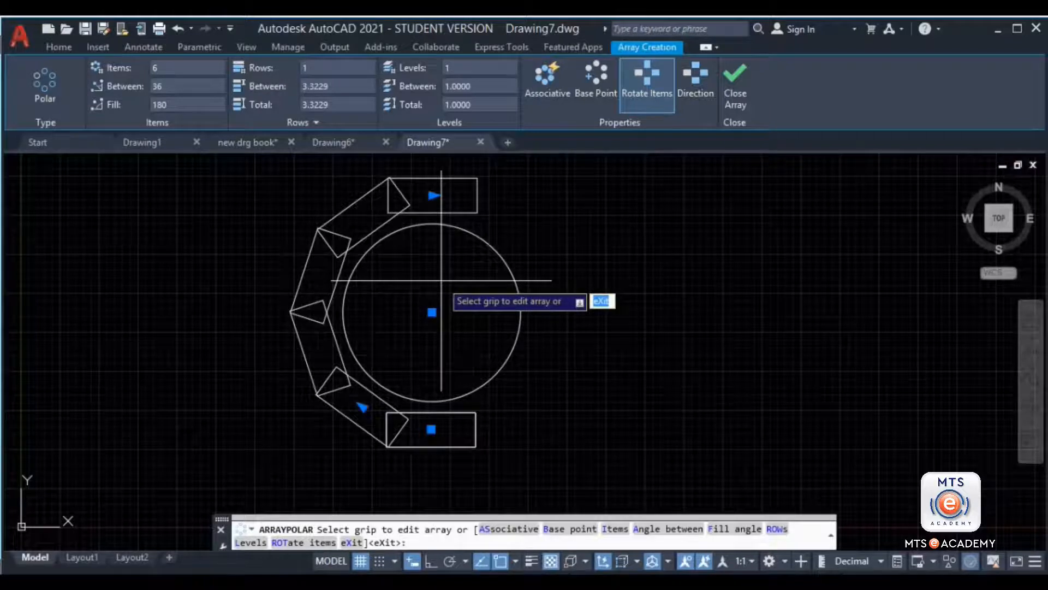
{"action": "left_click", "coordinate": [739, 91]}
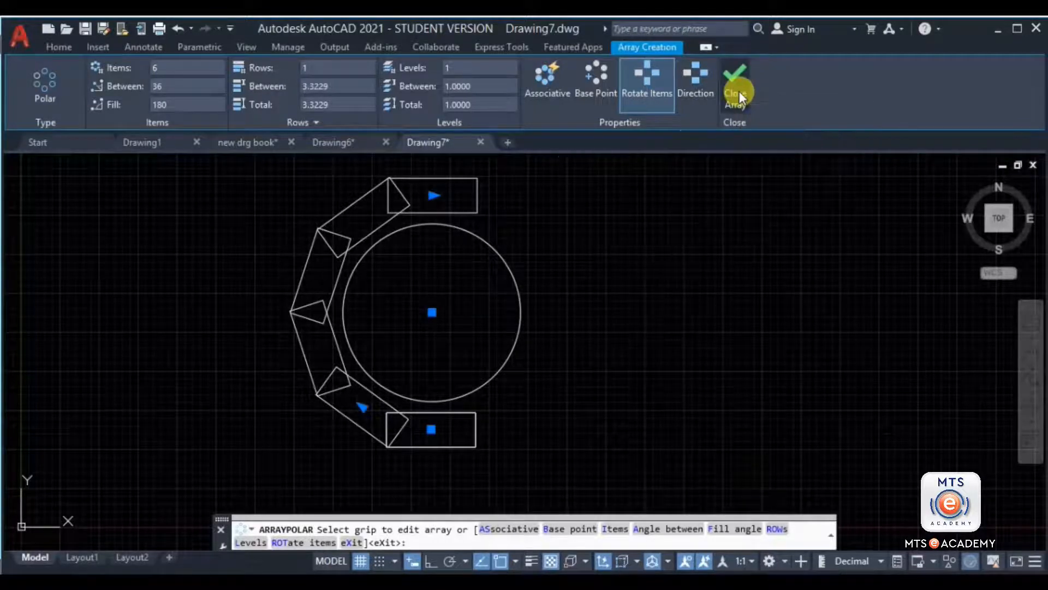
Draw a separate circle in the empty space to the right of the finished half-circle array.
{"action": "middle_click_drag", "start_coordinate": [688, 336], "coordinate": [573, 346]}
{"action": "type", "text": "c"}
{"action": "key", "text": "Return"}
{"action": "left_click", "coordinate": [669, 358]}
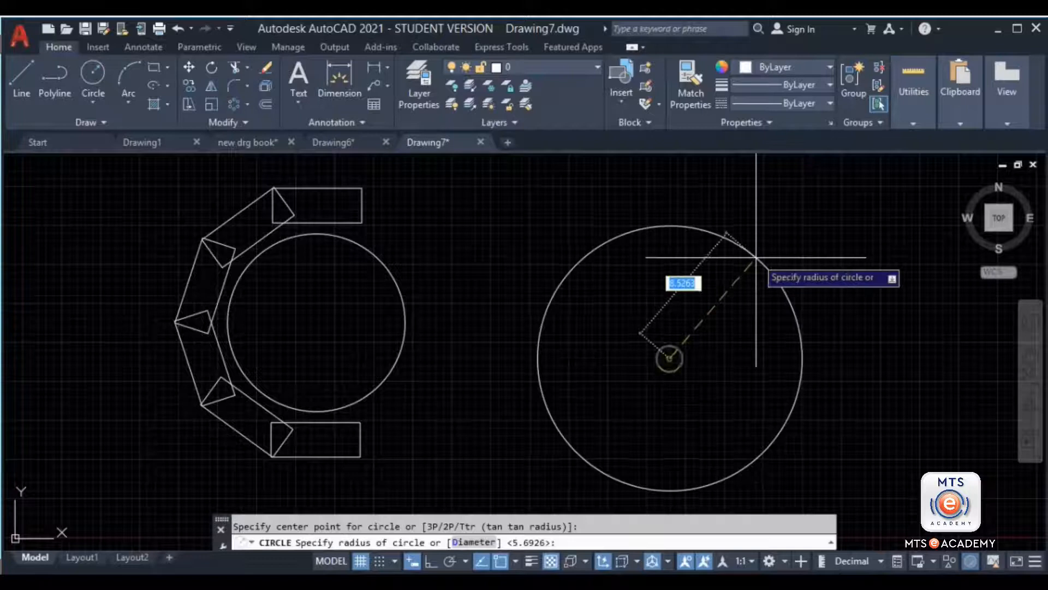
{"action": "left_click", "coordinate": [744, 291]}
Draw a narrow upright rectangle about 0.64 by 4.82 units across the upper edge of the new circle.
{"action": "middle_click_drag", "start_coordinate": [708, 303], "coordinate": [651, 305]}
{"action": "type", "text": "rec"}
{"action": "key", "text": "Return"}
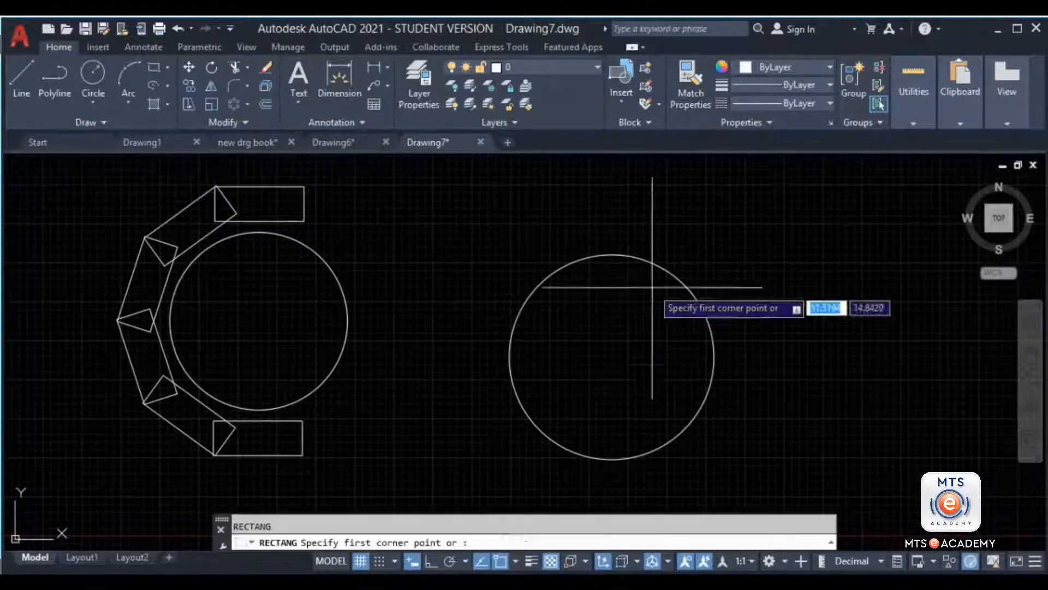
{"action": "left_click", "coordinate": [614, 216]}
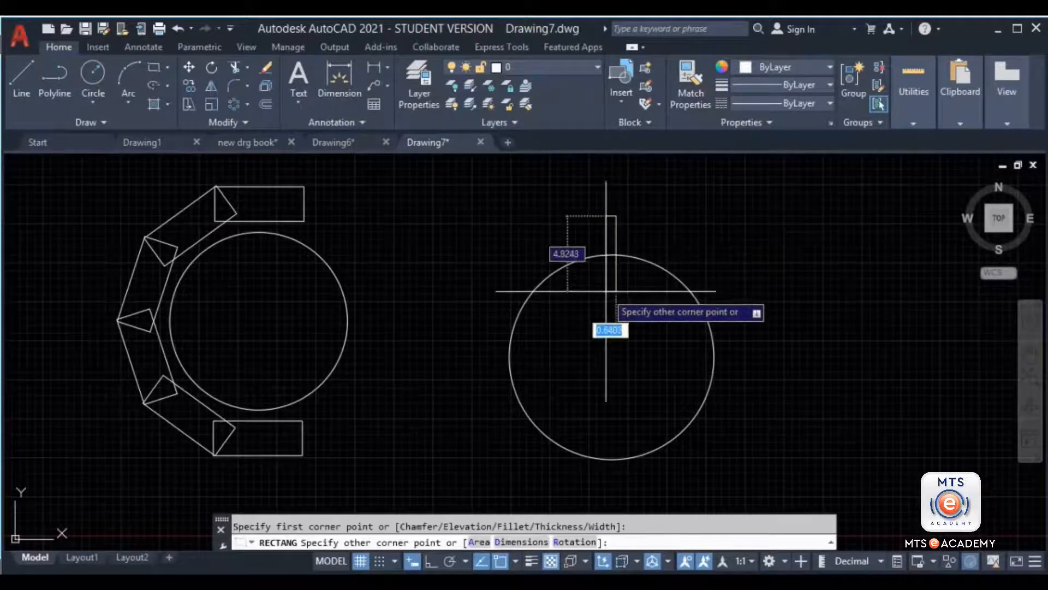
{"action": "left_click", "coordinate": [606, 291]}
Create a polar array of the narrow rectangle around the new circle's center.
{"action": "left_click", "coordinate": [627, 278]}
{"action": "left_click", "coordinate": [581, 298]}
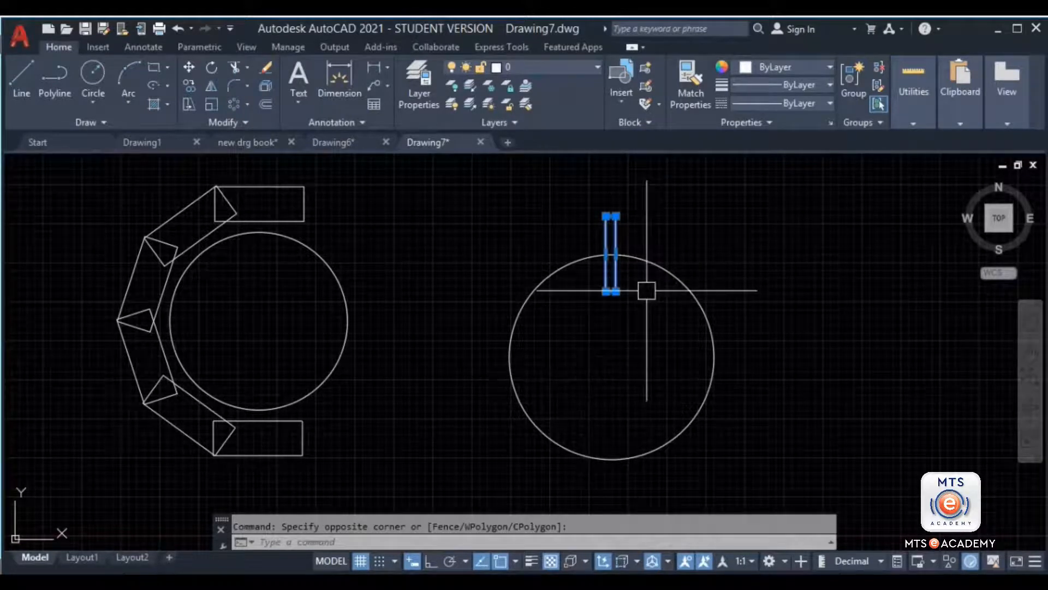
{"action": "type", "text": "ar"}
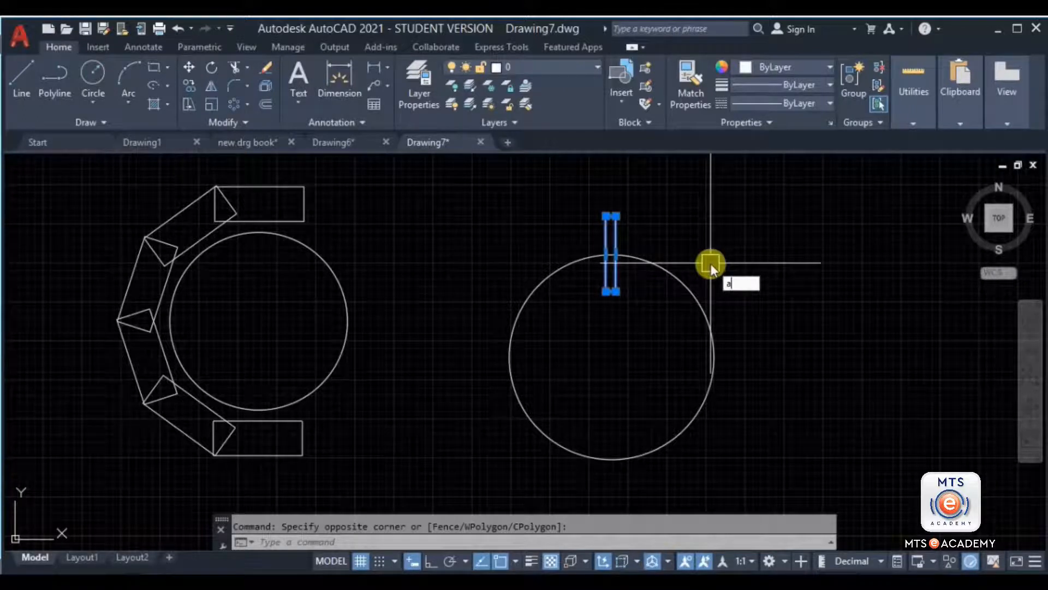
{"action": "key", "text": "Return"}
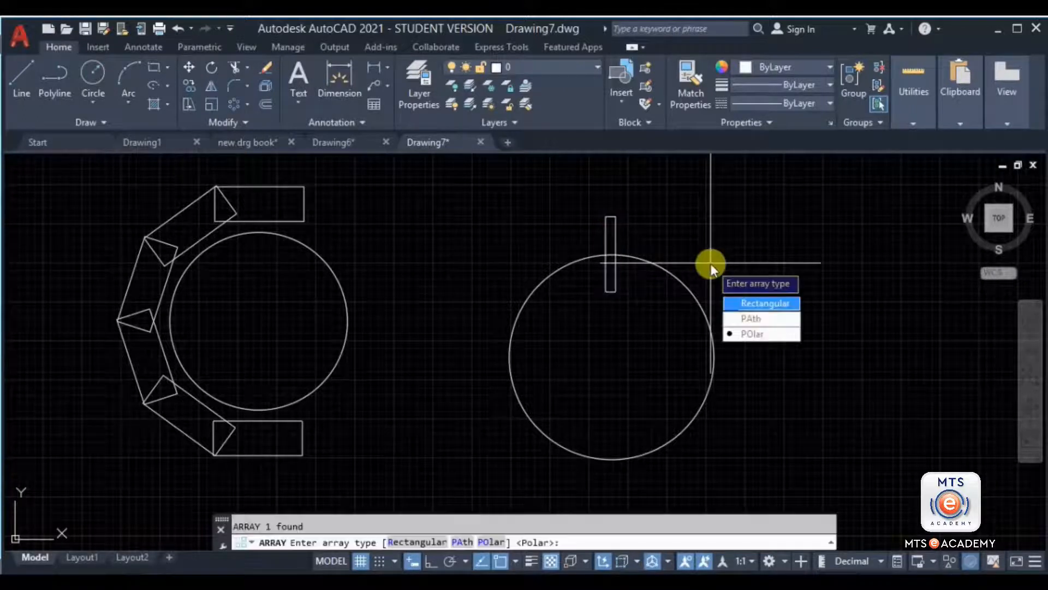
{"action": "left_click", "coordinate": [751, 336]}
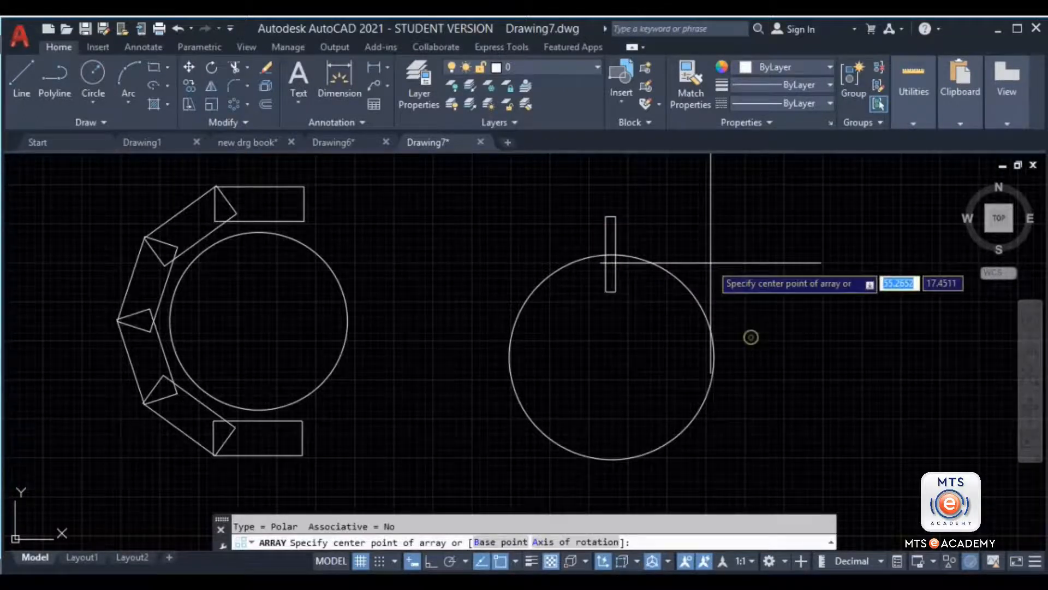
{"action": "left_click", "coordinate": [612, 357]}
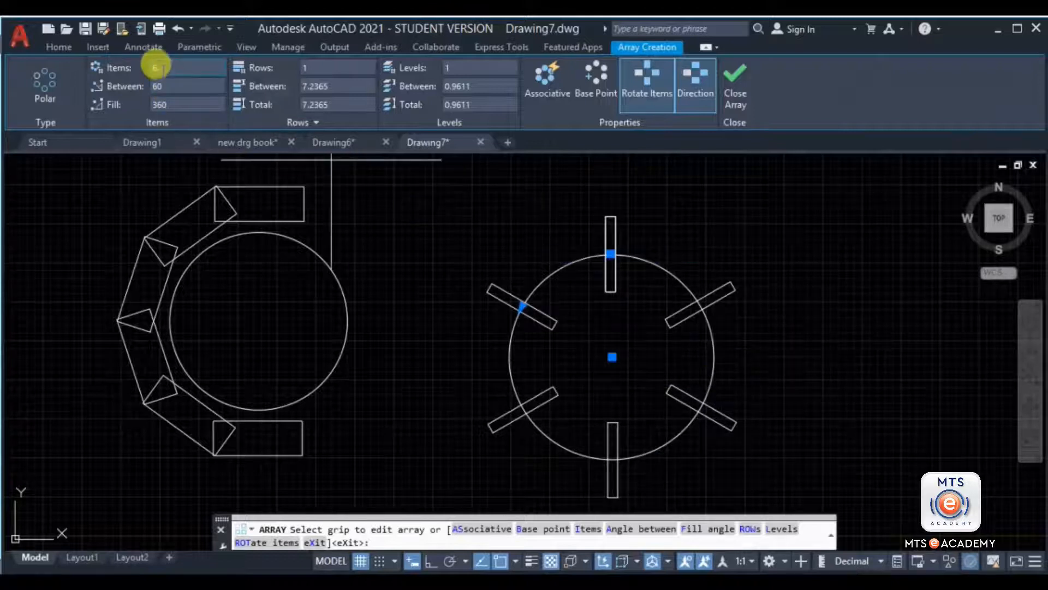
Try 10 items in the new polar array, and set the item count to 20.
{"action": "left_click_drag", "start_coordinate": [180, 67], "coordinate": [153, 66]}
{"action": "type", "text": "10"}
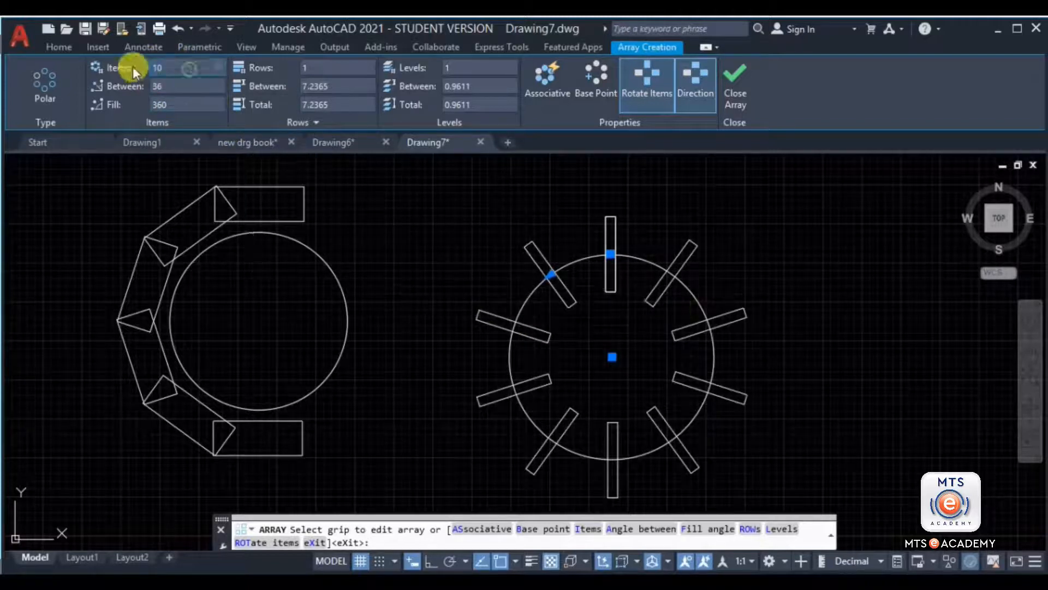
{"action": "type", "text": "20"}
{"action": "key", "text": "Return"}
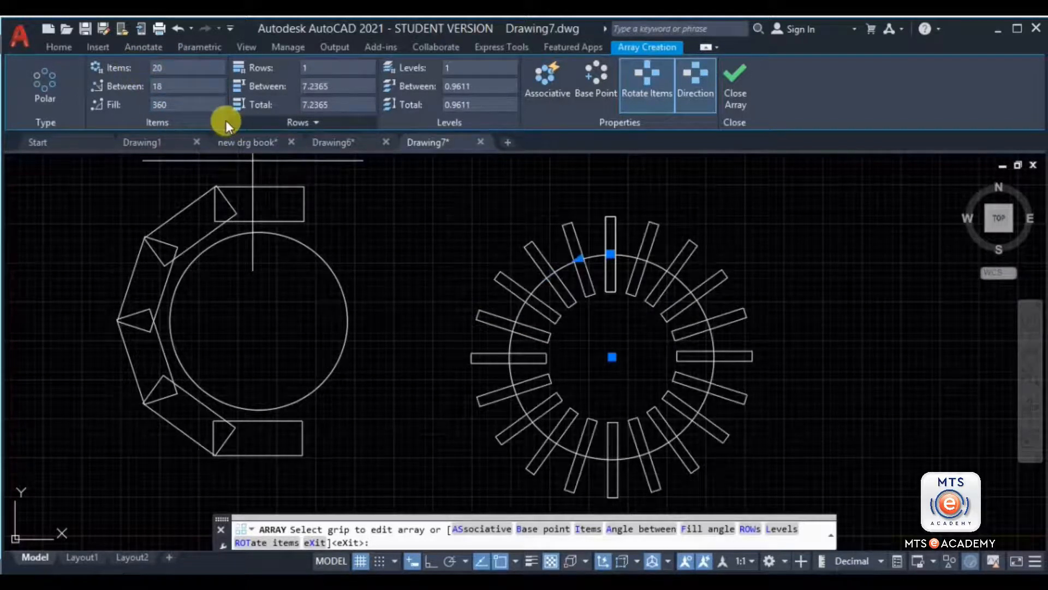
Set the 20-item array's fill angle to 180 degrees and reverse its direction.
{"action": "left_click", "coordinate": [166, 102]}
{"action": "type", "text": "180"}
{"action": "key", "text": "Return"}
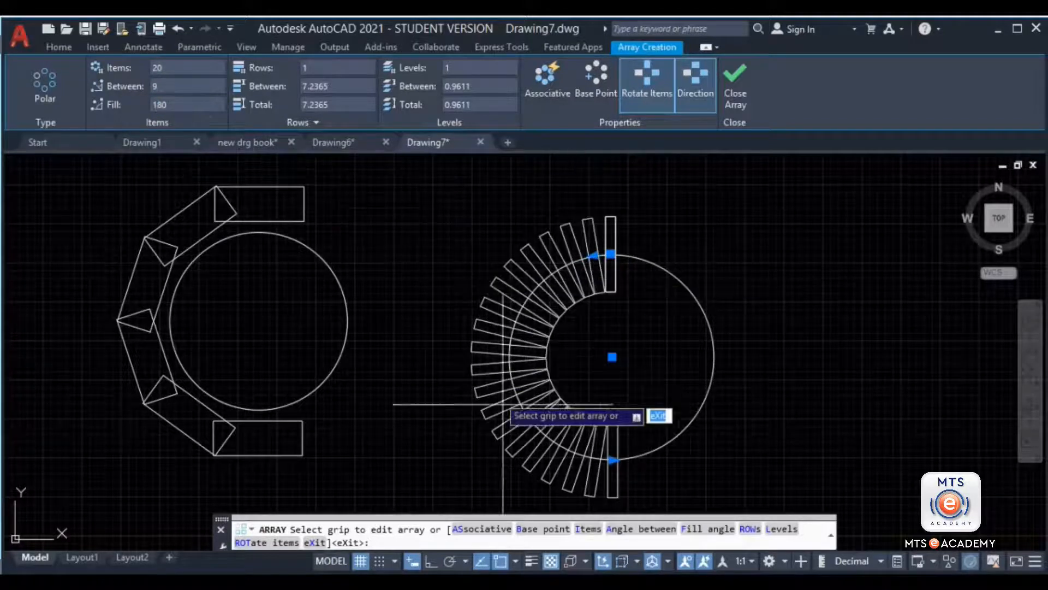
{"action": "left_click", "coordinate": [695, 91]}
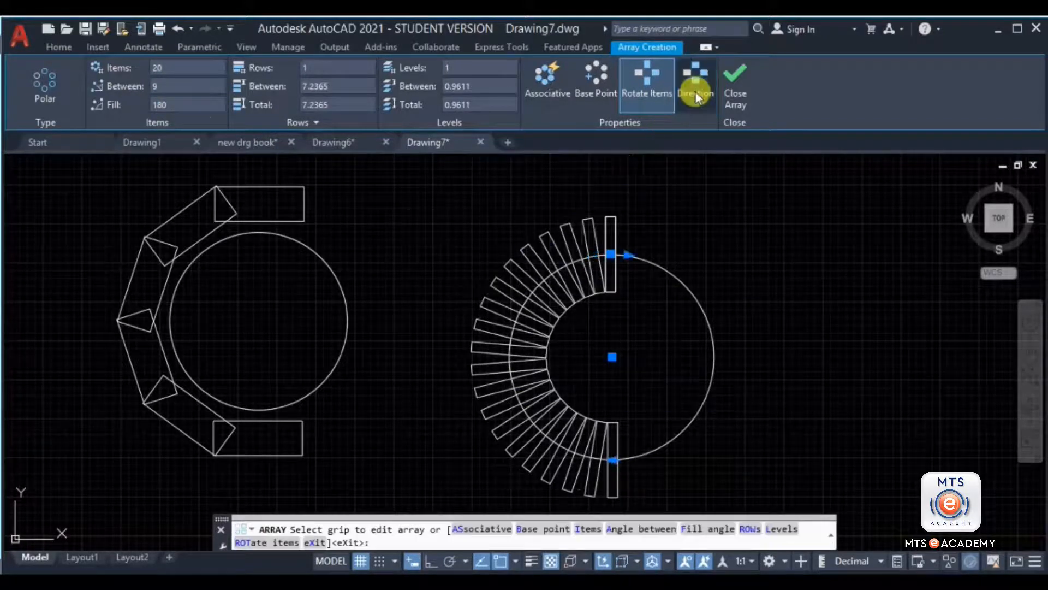
Set the array's fill angle to 360 degrees.
{"action": "left_click", "coordinate": [179, 103]}
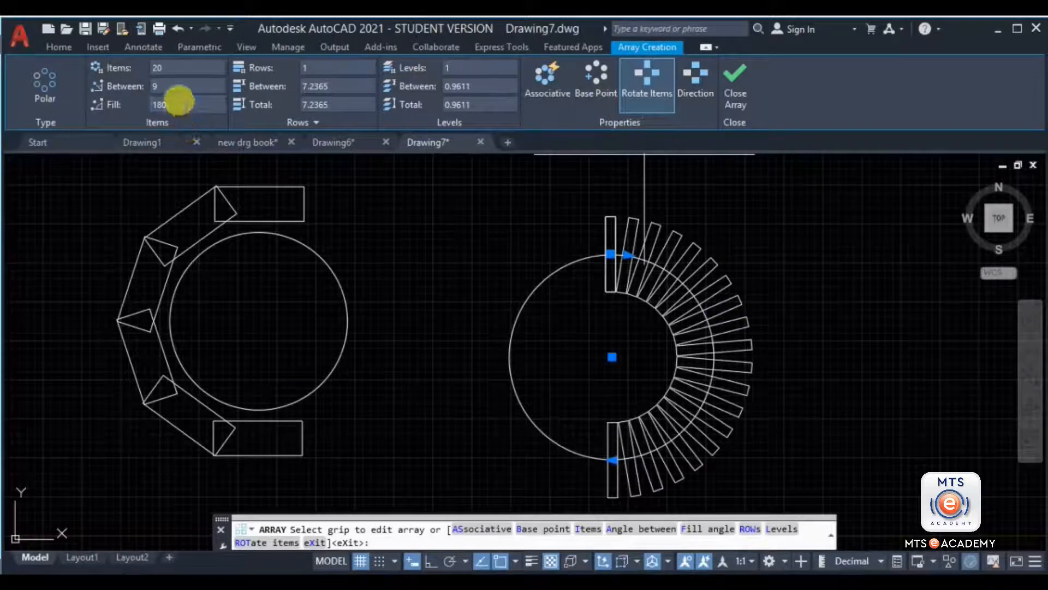
{"action": "left_click_drag", "start_coordinate": [186, 105], "coordinate": [100, 107]}
{"action": "type", "text": "360"}
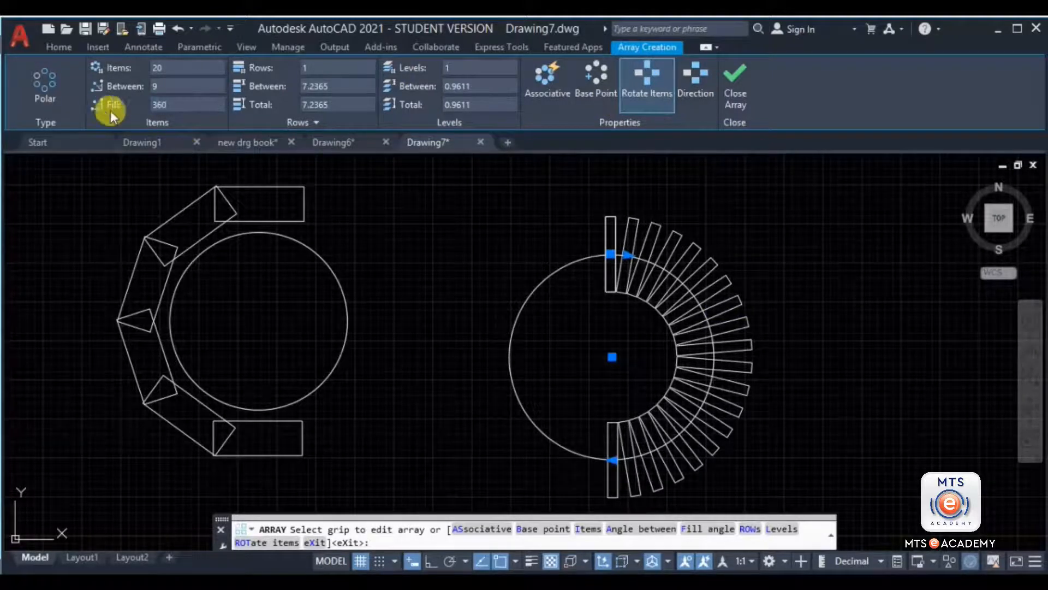
{"action": "key", "text": "Return"}
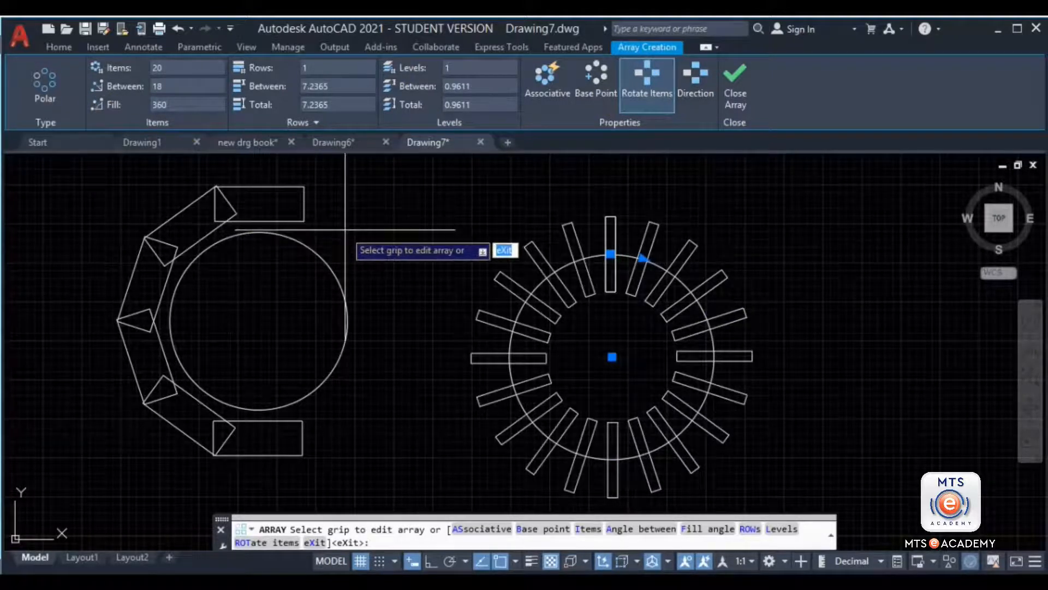
Set the polar array's row count to 5 and examine the concentric rows around the circle.
{"action": "scroll", "coordinate": [312, 229], "scroll_direction": "down", "scroll_amount": 2}
{"action": "left_click", "coordinate": [315, 67]}
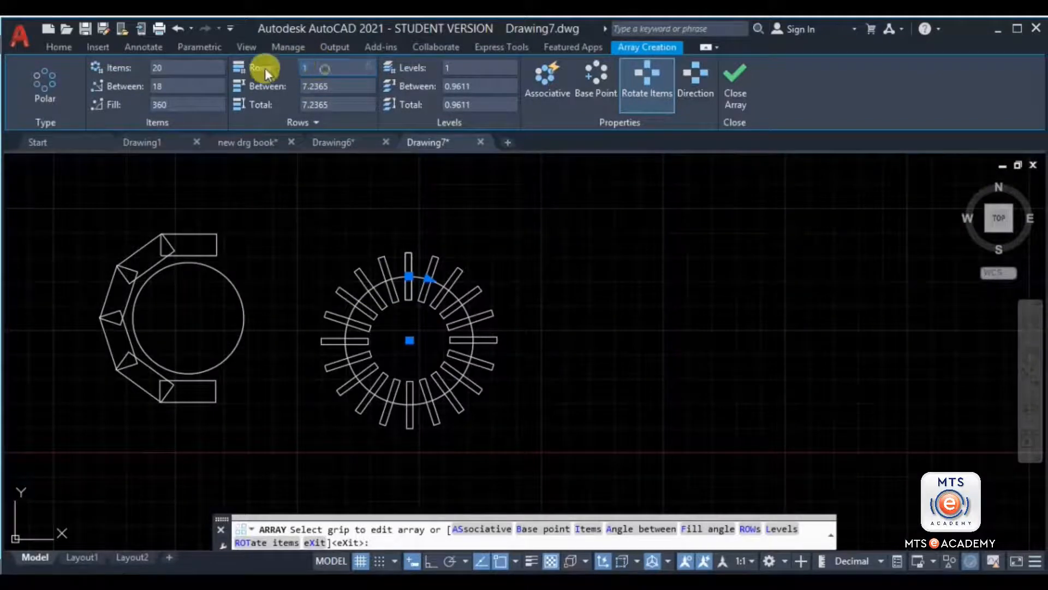
{"action": "type", "text": "5"}
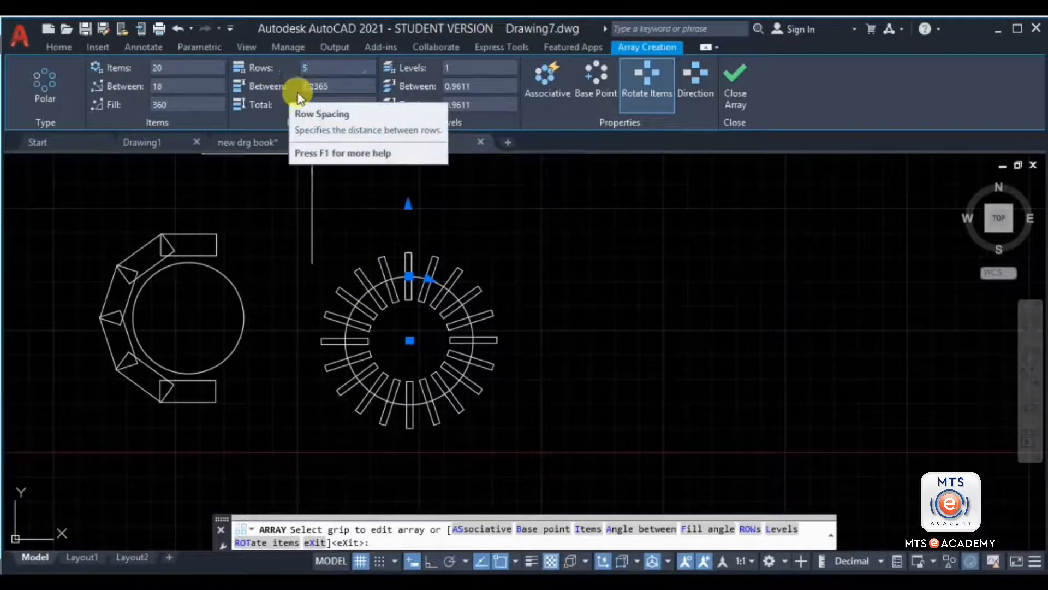
{"action": "key", "text": "Return"}
{"action": "middle_click_drag", "start_coordinate": [506, 337], "coordinate": [399, 425]}
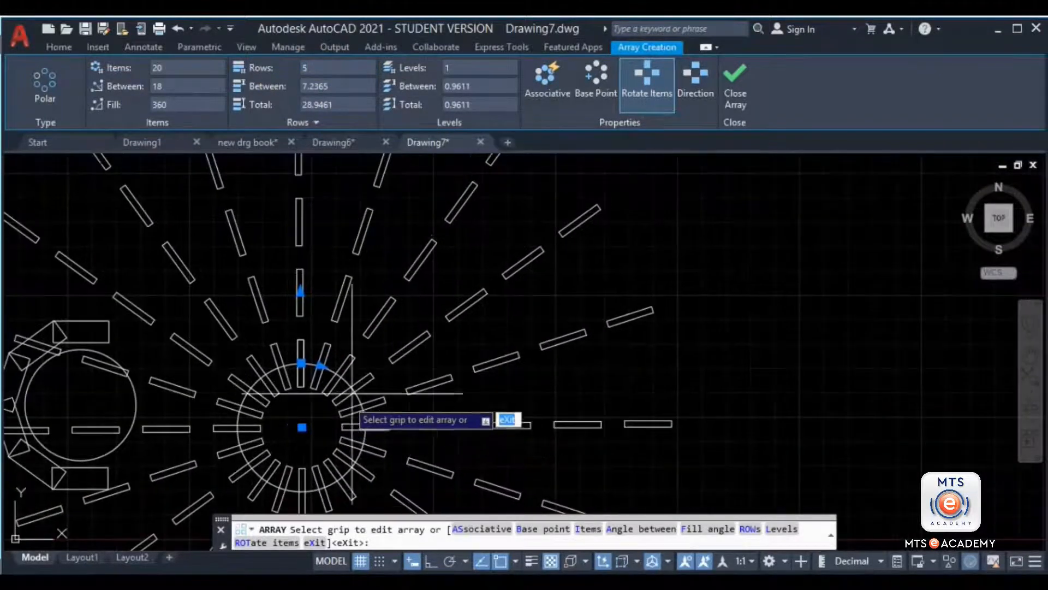
{"action": "middle_click_drag", "start_coordinate": [300, 309], "coordinate": [357, 484]}
{"action": "scroll", "coordinate": [505, 229], "scroll_direction": "down", "scroll_amount": 3}
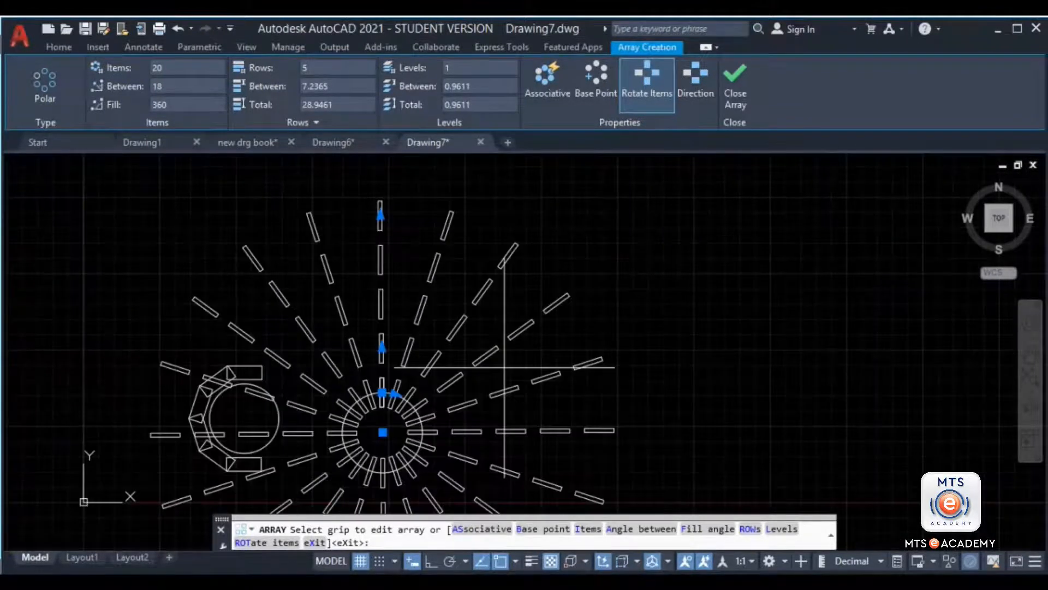
{"action": "scroll", "coordinate": [502, 252], "scroll_direction": "up", "scroll_amount": 3}
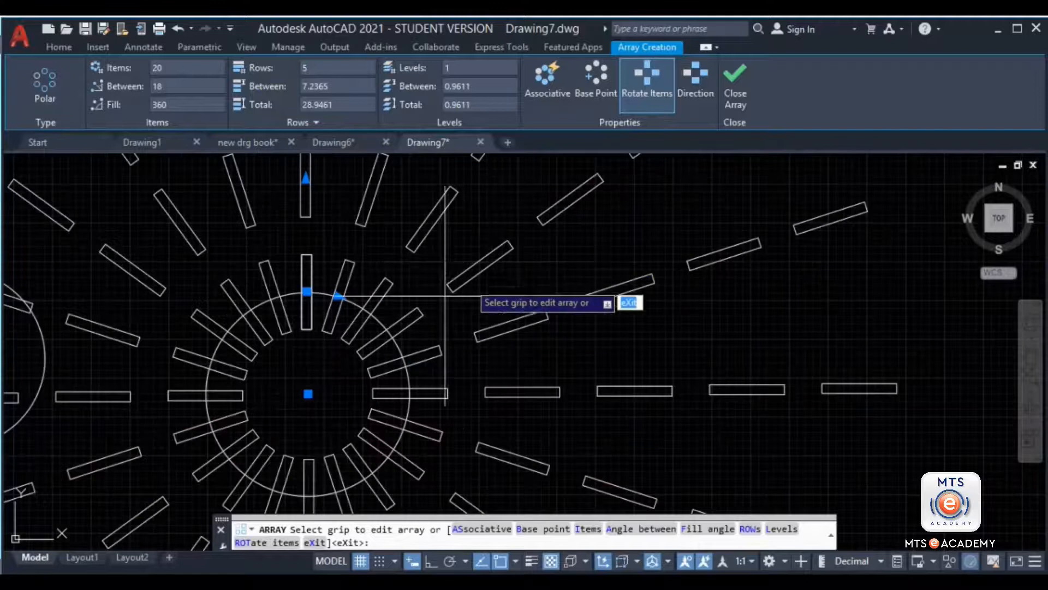
Set the distance between the array's rows to 15 and examine the wider spacing.
{"action": "left_click", "coordinate": [350, 89]}
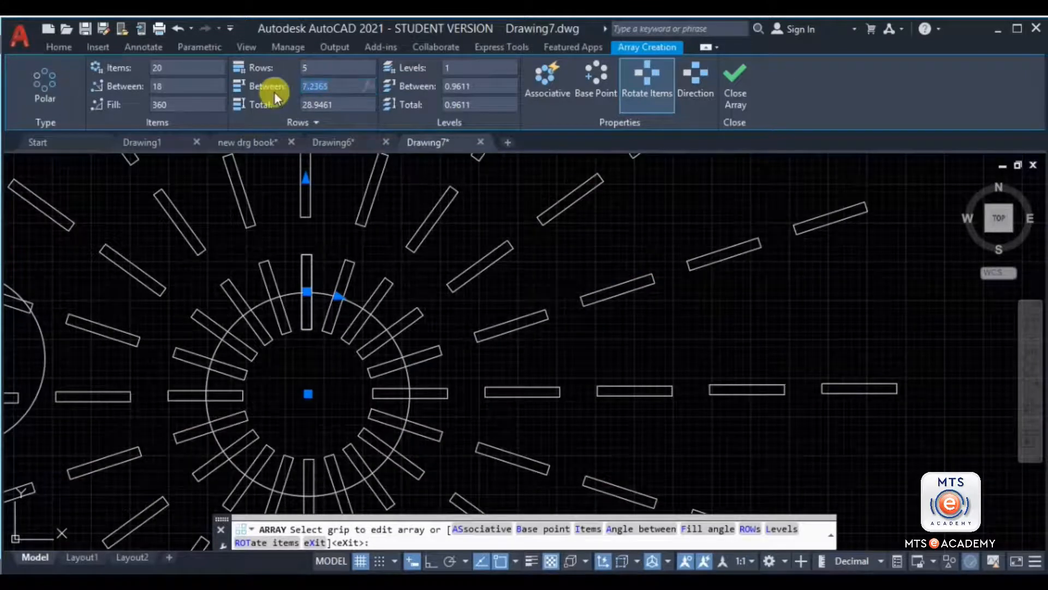
{"action": "type", "text": "15"}
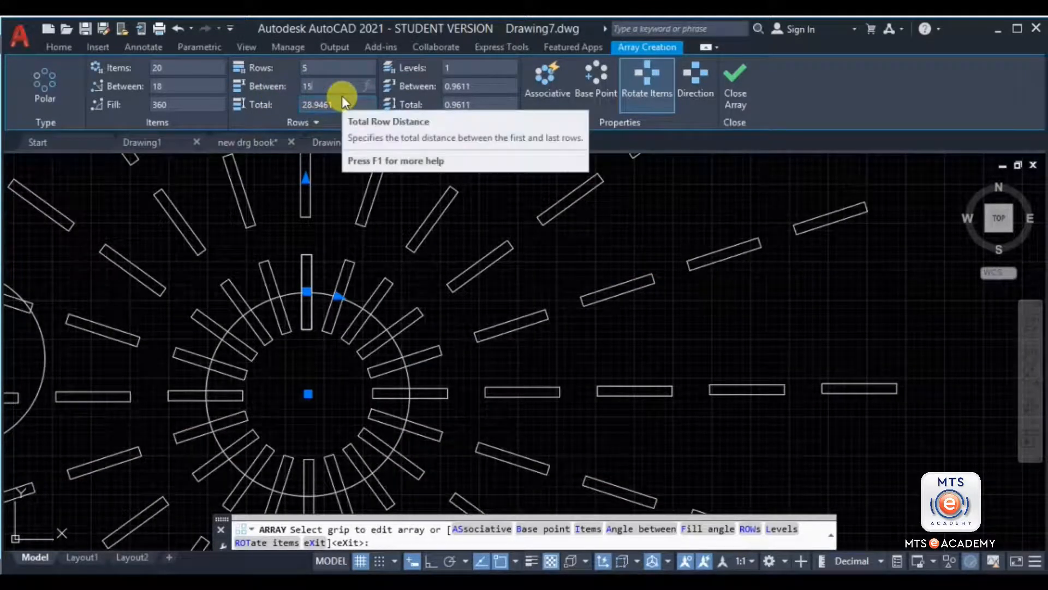
{"action": "key", "text": "Return"}
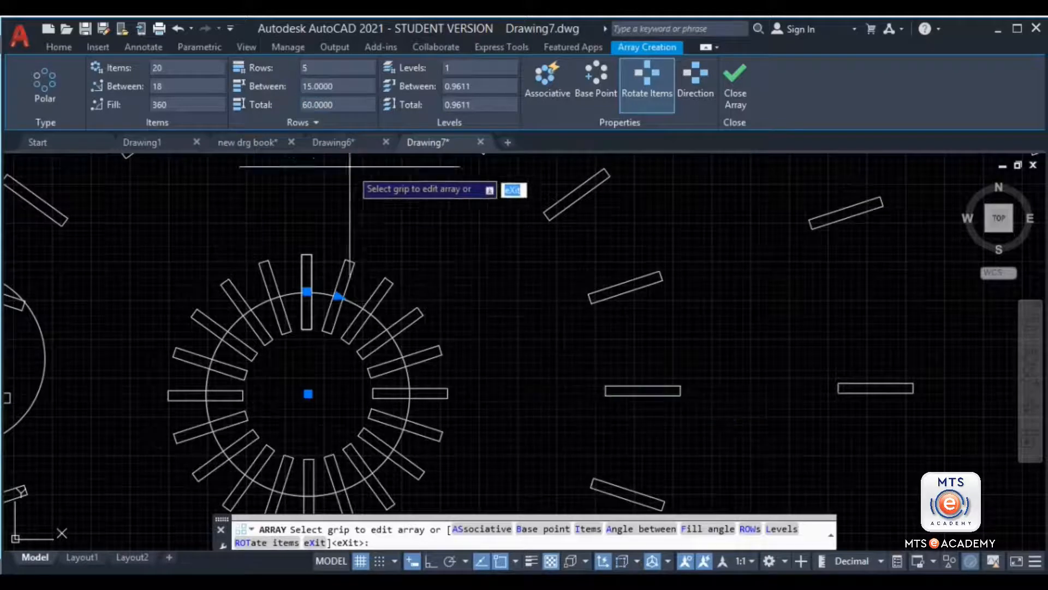
{"action": "left_click", "coordinate": [347, 106]}
{"action": "middle_click_drag", "start_coordinate": [428, 294], "coordinate": [310, 364]}
{"action": "scroll", "coordinate": [445, 338], "scroll_direction": "down", "scroll_amount": 3}
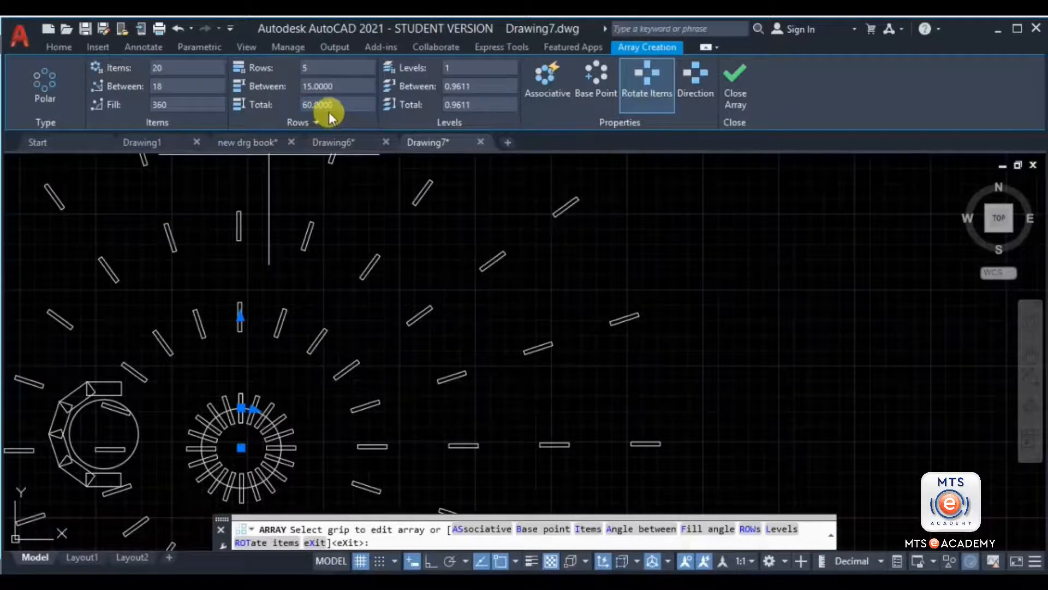
Set the distance between the array's rows to 10.
{"action": "left_click", "coordinate": [355, 87]}
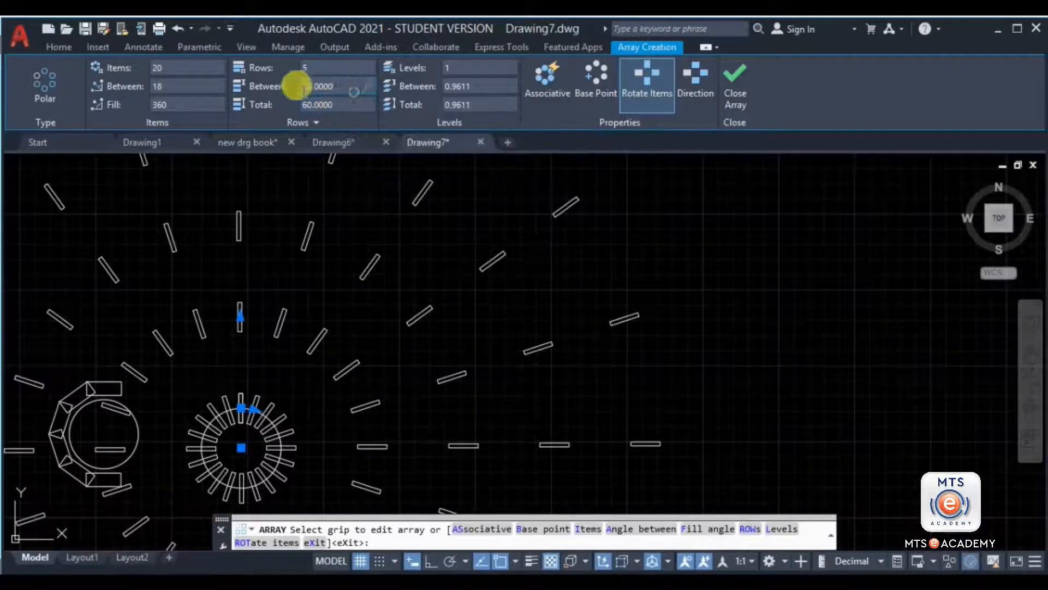
{"action": "type", "text": "10"}
{"action": "key", "text": "Return"}
{"action": "middle_click_drag", "start_coordinate": [467, 360], "coordinate": [490, 349]}
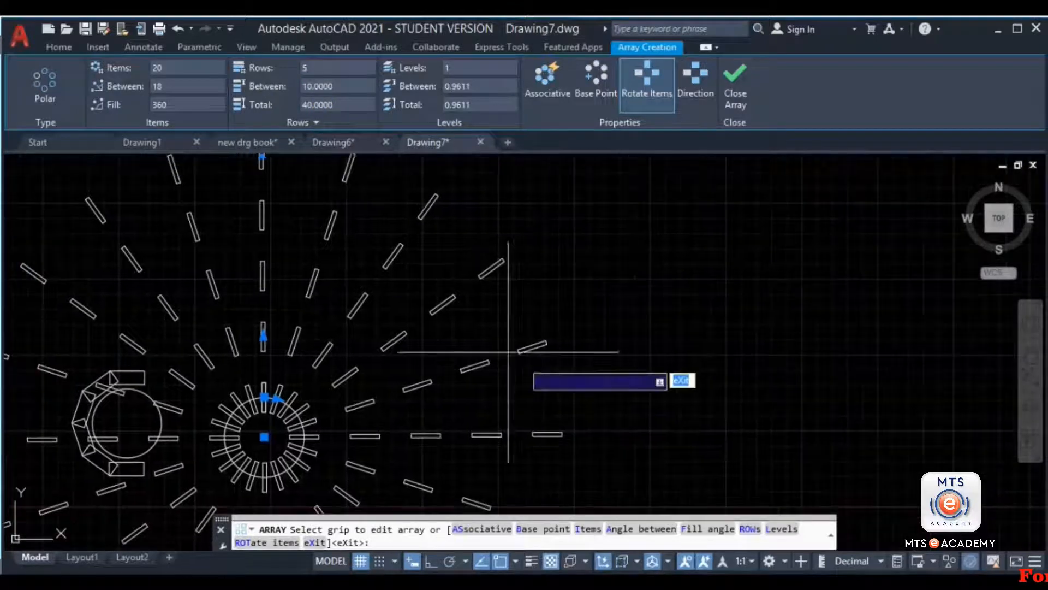
Set the total distance between the array's first and last rows to 60.
{"action": "left_click", "coordinate": [338, 101]}
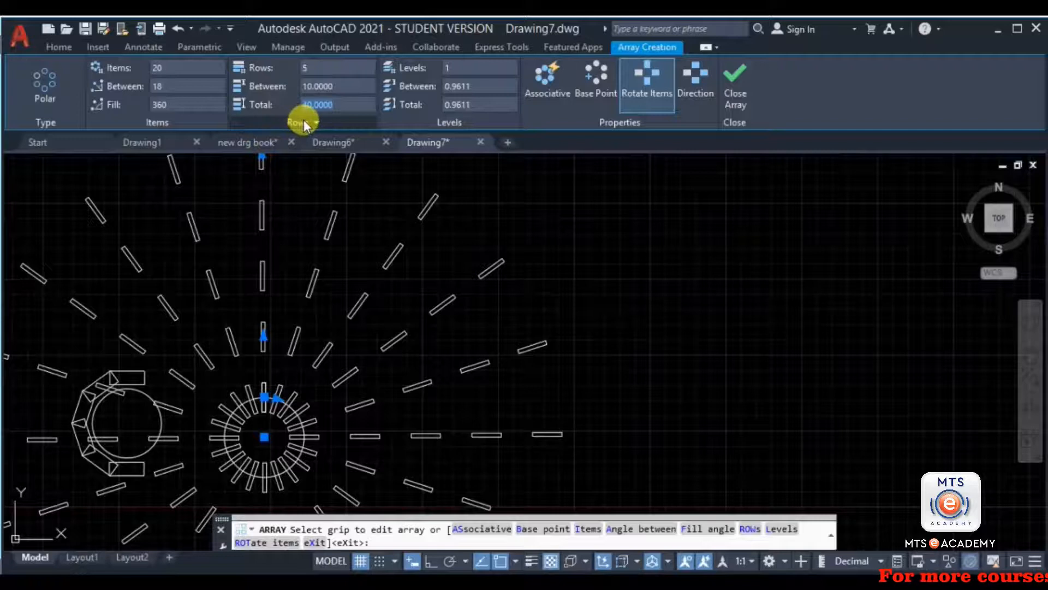
{"action": "type", "text": "60"}
{"action": "key", "text": "Return"}
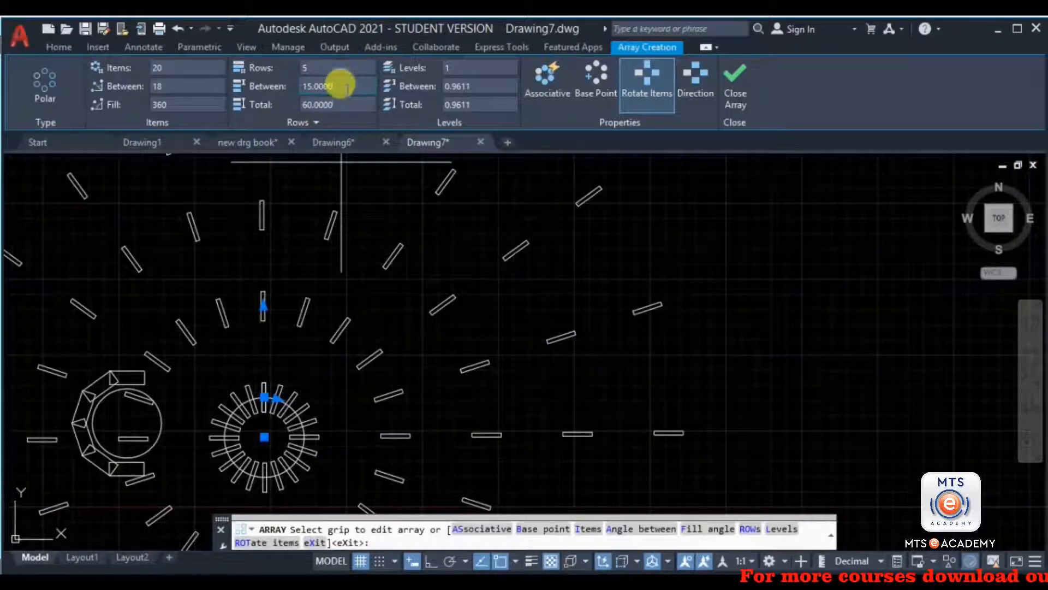
{"action": "left_click_drag", "start_coordinate": [341, 88], "coordinate": [271, 91]}
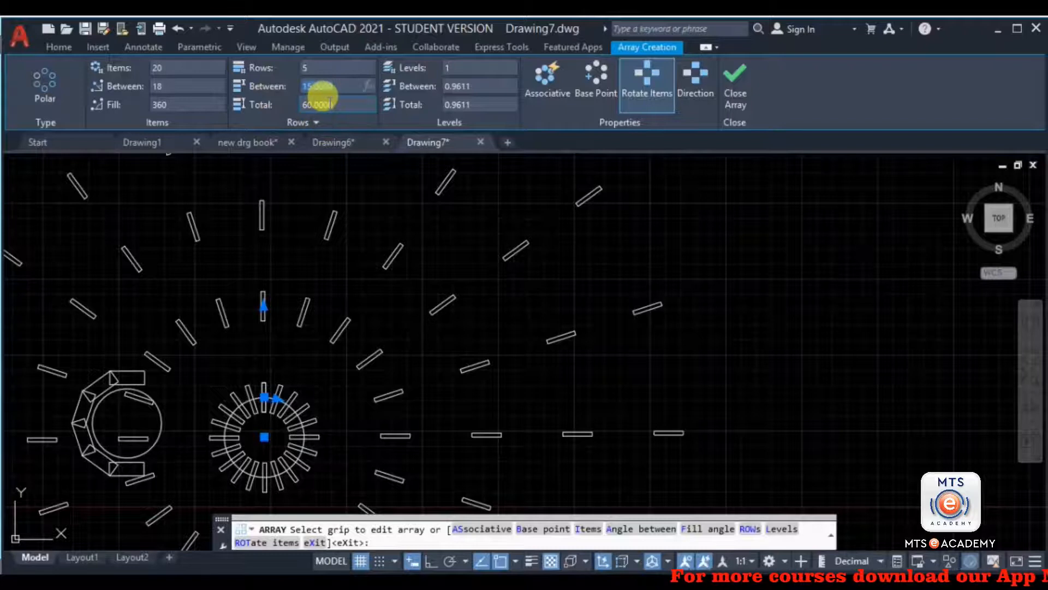
Set the polar array's row count to 1.
{"action": "left_click", "coordinate": [322, 68]}
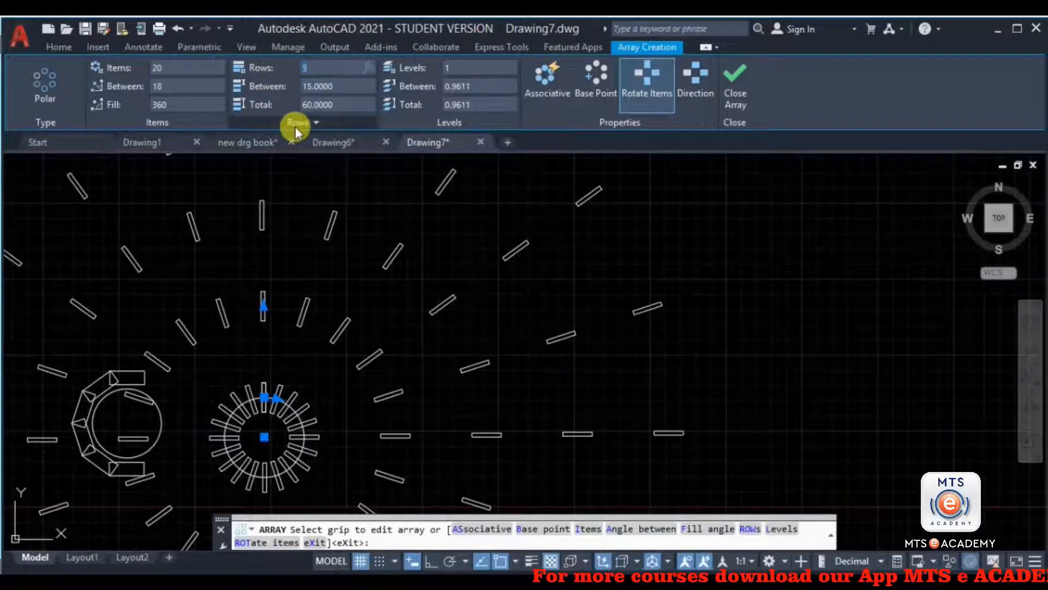
{"action": "type", "text": "1"}
{"action": "key", "text": "Return"}
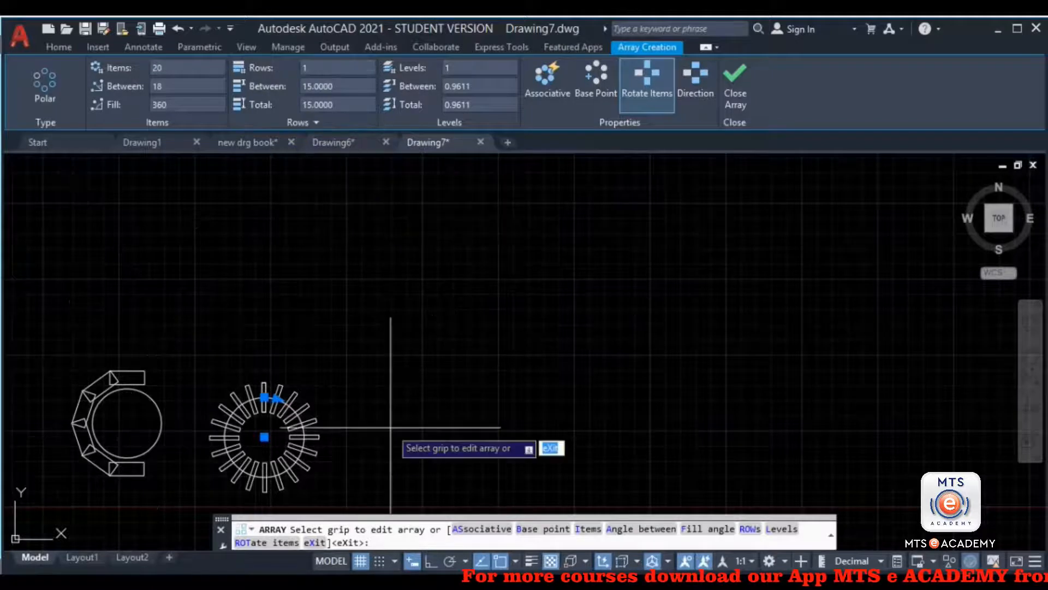
{"action": "scroll", "coordinate": [346, 251], "scroll_direction": "up", "scroll_amount": 6}
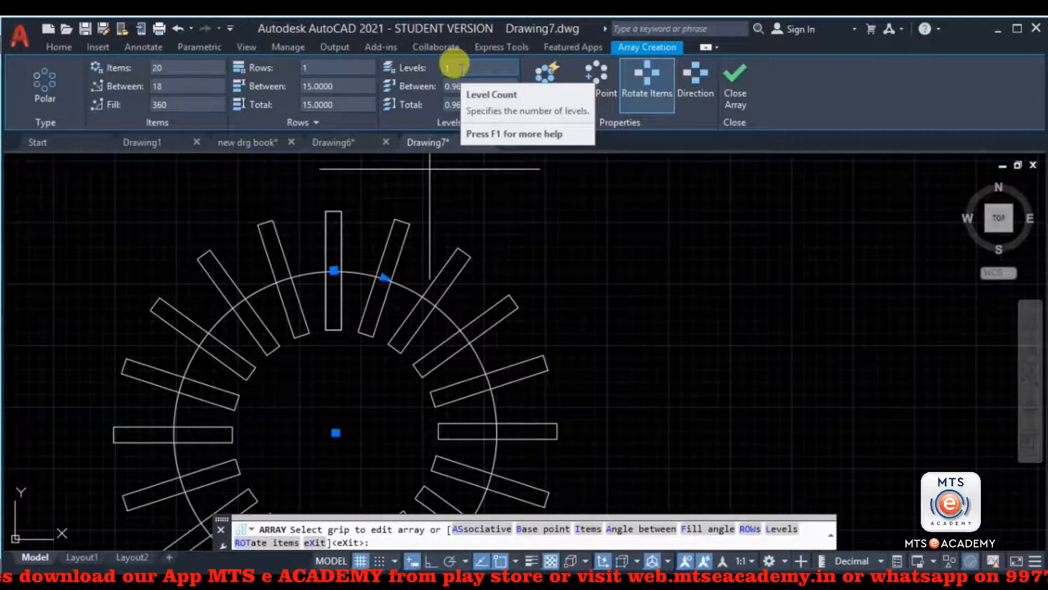
Make the 20-item polar array associative and finish creating it.
{"action": "middle_click_drag", "start_coordinate": [603, 240], "coordinate": [576, 210]}
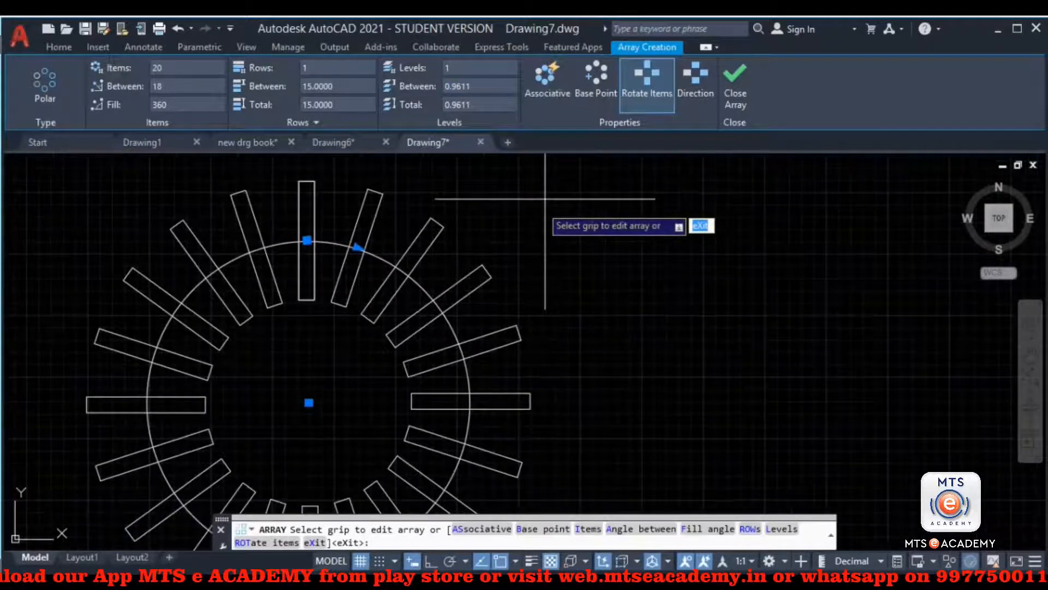
{"action": "left_click", "coordinate": [561, 90]}
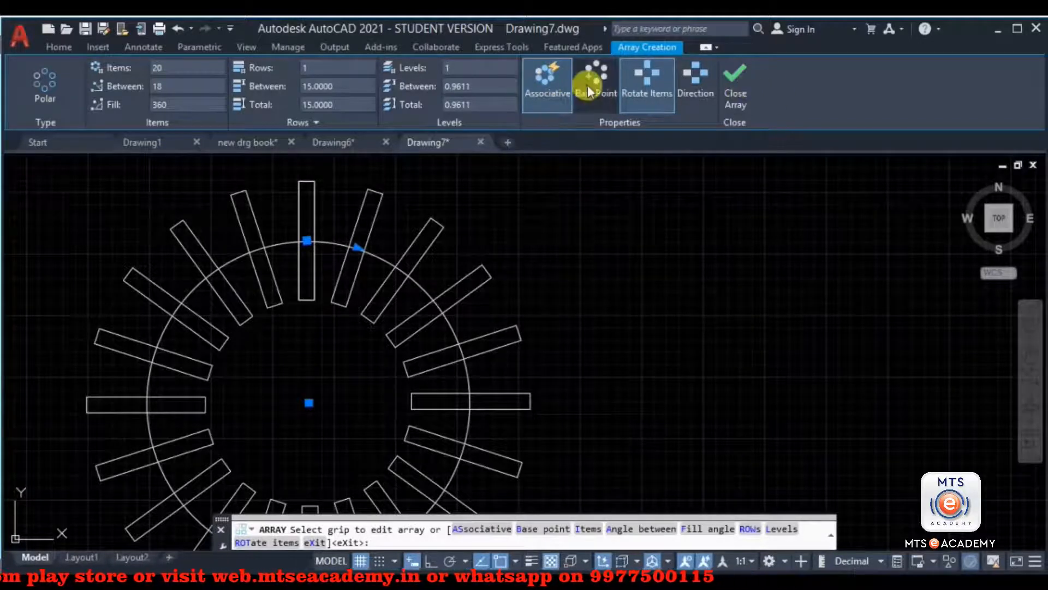
{"action": "left_click", "coordinate": [732, 87]}
Select the 20-item associative array through one of its rectangles, erase it, and undo the erasure.
{"action": "middle_click_drag", "start_coordinate": [505, 259], "coordinate": [607, 249]}
{"action": "left_click", "coordinate": [517, 211]}
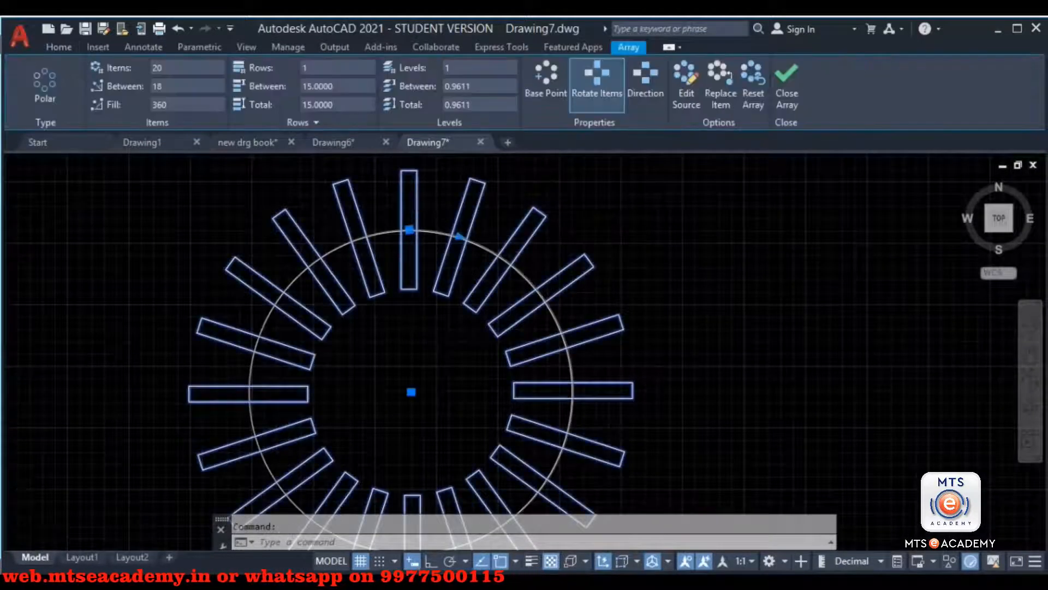
{"action": "scroll", "coordinate": [415, 218], "scroll_direction": "down", "scroll_amount": 4}
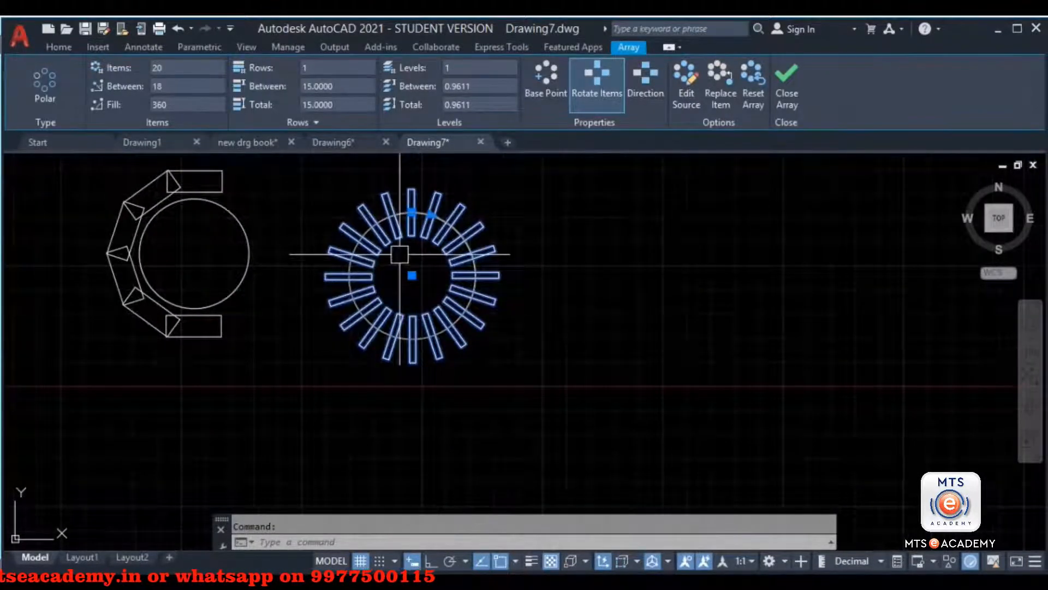
{"action": "scroll", "coordinate": [404, 262], "scroll_direction": "up", "scroll_amount": 4}
{"action": "key", "text": "Escape"}
{"action": "middle_click_drag", "start_coordinate": [410, 245], "coordinate": [555, 195]}
{"action": "left_click", "coordinate": [543, 192]}
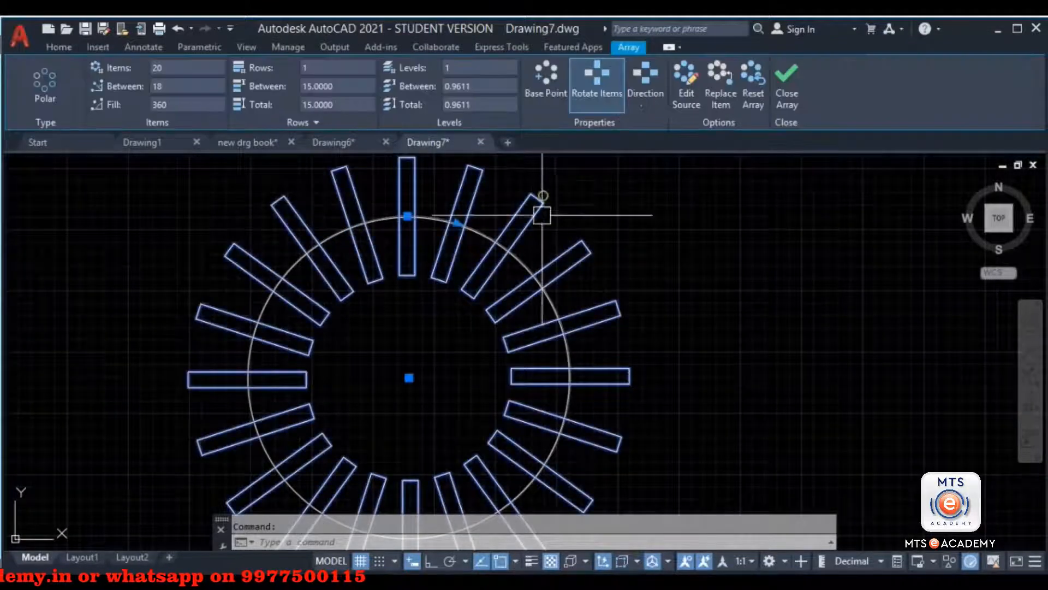
{"action": "key", "text": "Delete"}
{"action": "key", "text": "ctrl+z"}
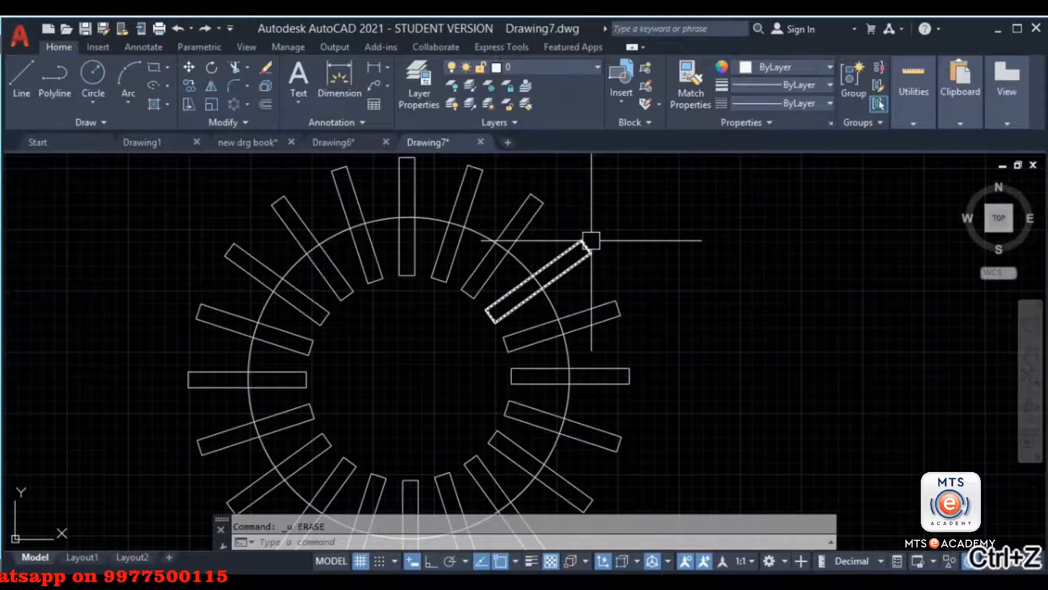
Set the existing associative array's item count to 10 and close the array editing.
{"action": "left_click", "coordinate": [533, 203]}
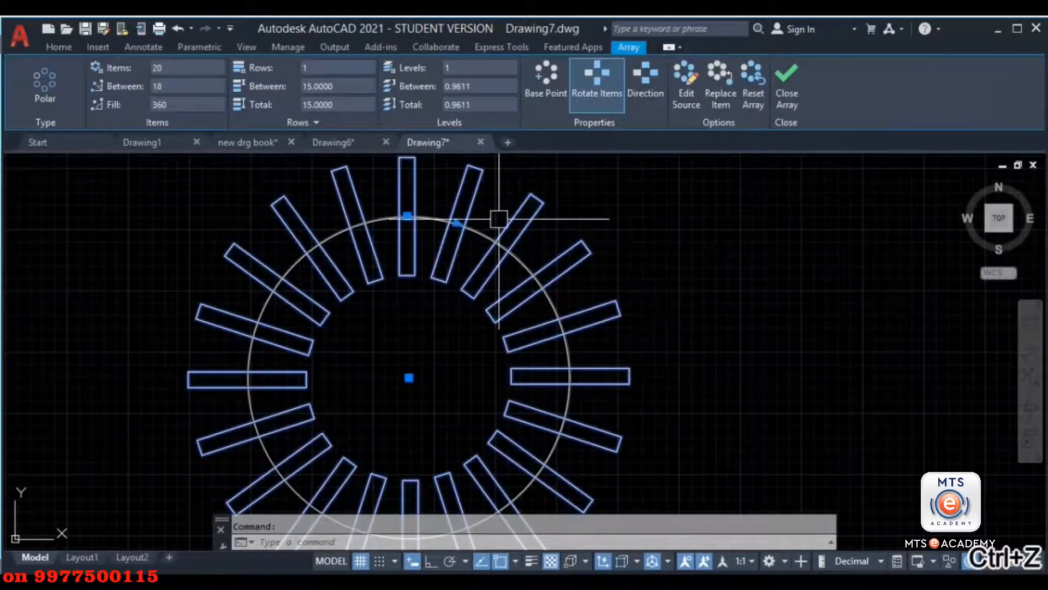
{"action": "scroll", "coordinate": [482, 392], "scroll_direction": "down", "scroll_amount": 2}
{"action": "middle_click_drag", "start_coordinate": [484, 372], "coordinate": [441, 292]}
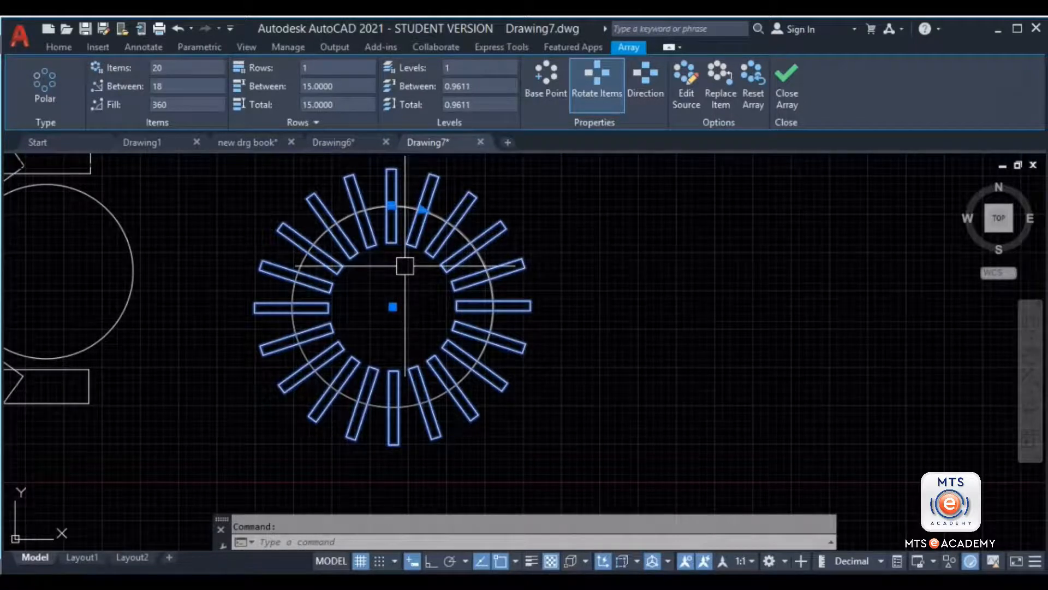
{"action": "middle_click_drag", "start_coordinate": [429, 259], "coordinate": [437, 263]}
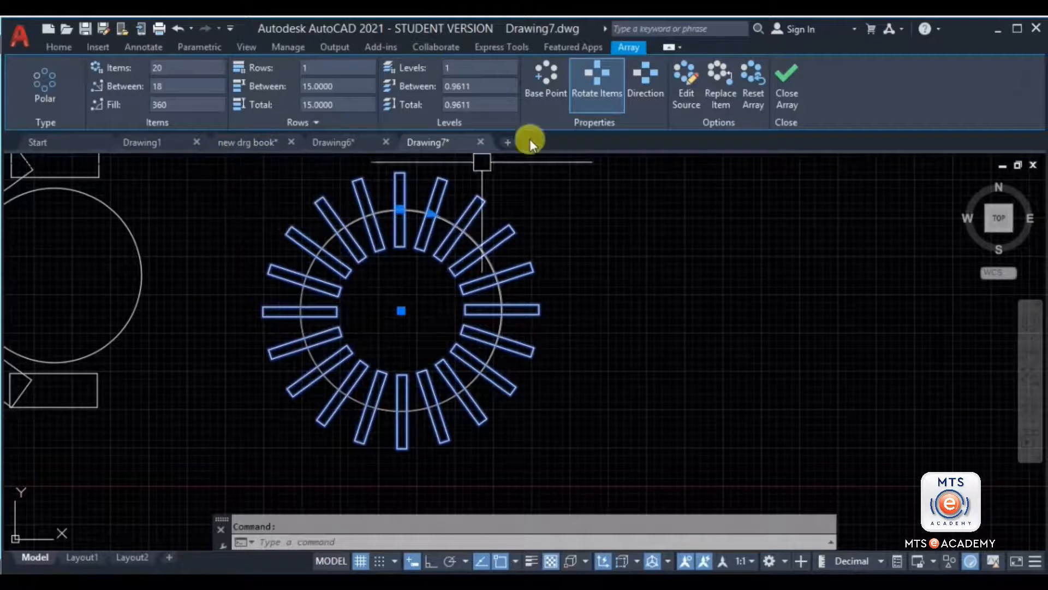
{"action": "left_click", "coordinate": [154, 68]}
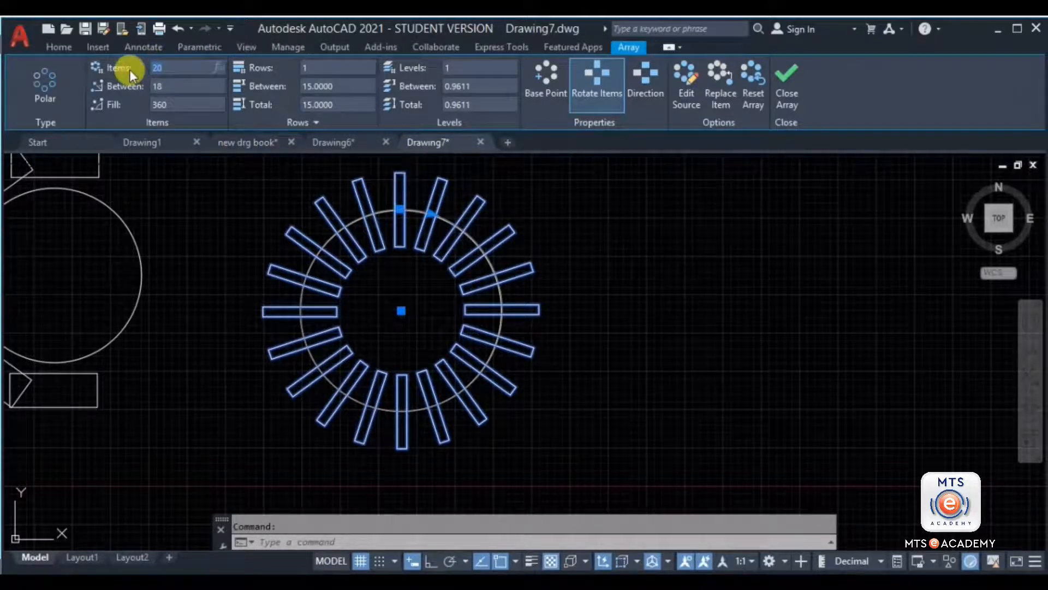
{"action": "type", "text": "10"}
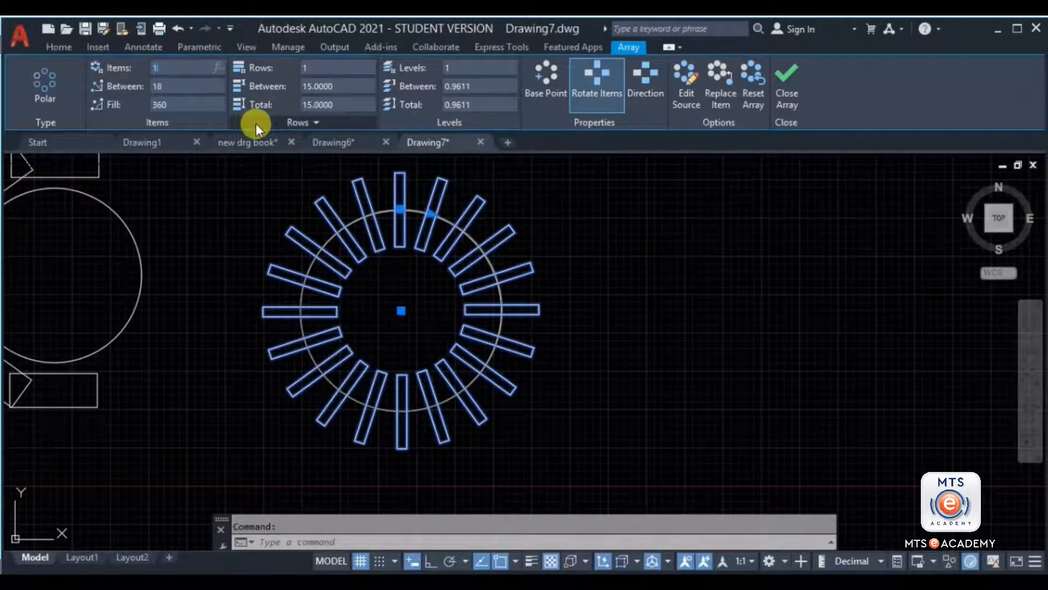
{"action": "key", "text": "Return"}
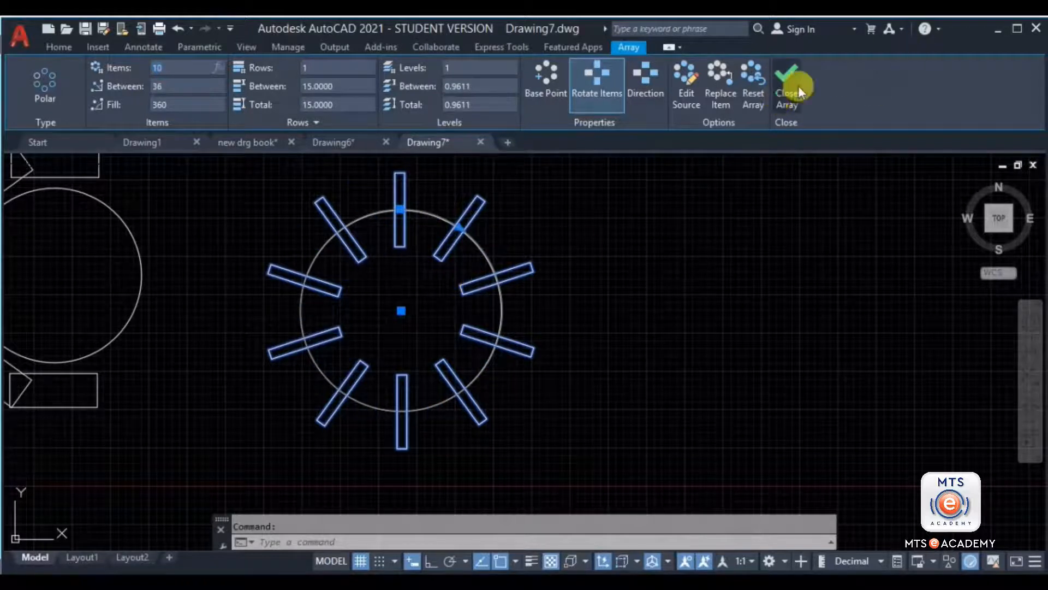
{"action": "left_click", "coordinate": [778, 94]}
{"action": "left_click", "coordinate": [468, 235]}
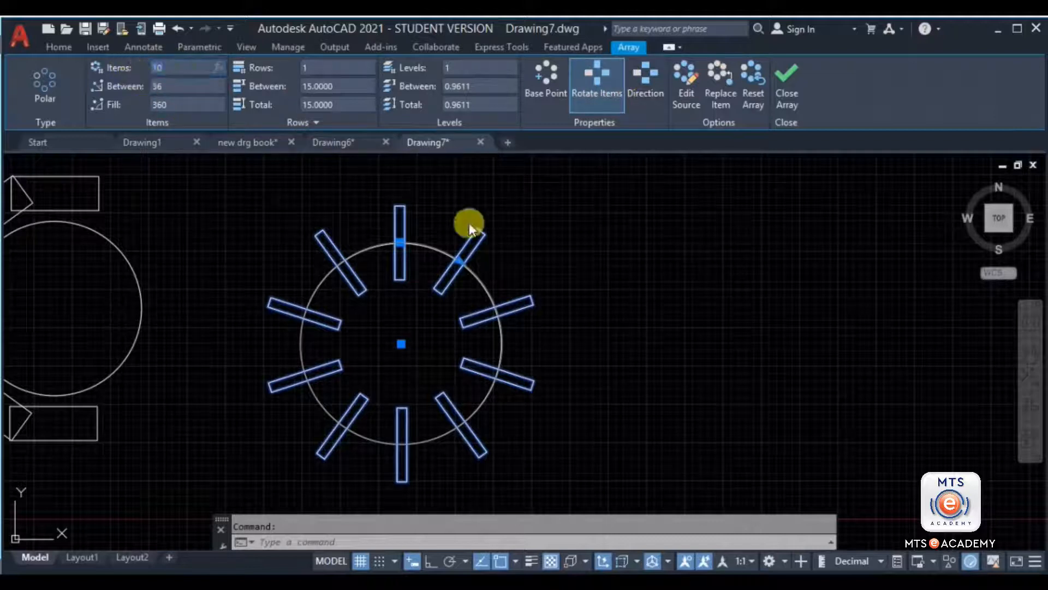
{"action": "left_click", "coordinate": [782, 95]}
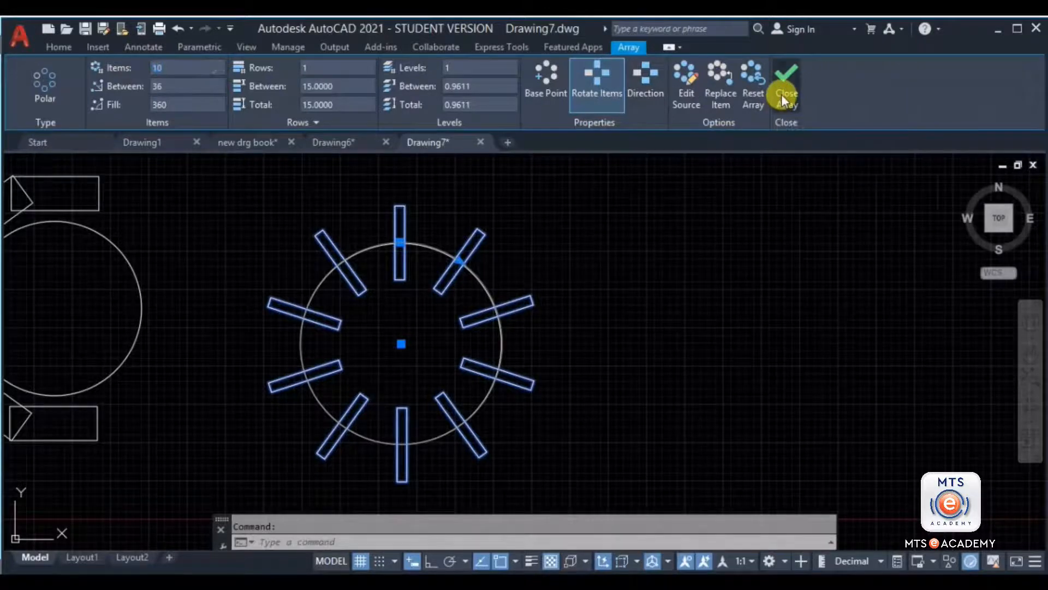
Draw a circle with a radius of about 9.9 in the empty area to the right of the ten-item array.
{"action": "middle_click_drag", "start_coordinate": [421, 351], "coordinate": [330, 287]}
{"action": "scroll", "coordinate": [446, 280], "scroll_direction": "down", "scroll_amount": 2}
{"action": "type", "text": "c"}
{"action": "key", "text": "Return"}
{"action": "left_click", "coordinate": [674, 332]}
{"action": "left_click", "coordinate": [702, 241]}
Draw a narrow upright rectangle about 8.6 tall crossing the upper edge of the new circle.
{"action": "type", "text": "rec"}
{"action": "key", "text": "Return"}
{"action": "left_click", "coordinate": [686, 203]}
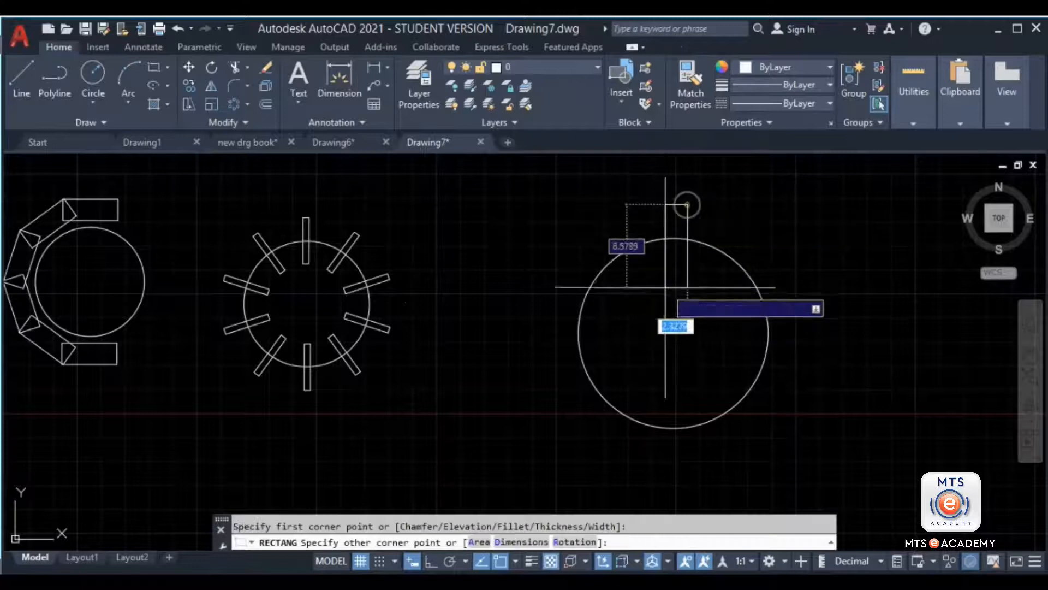
Create a non-associative polar array of six rectangles around the new circle's centre.
{"action": "left_click", "coordinate": [701, 269]}
{"action": "left_click", "coordinate": [663, 287]}
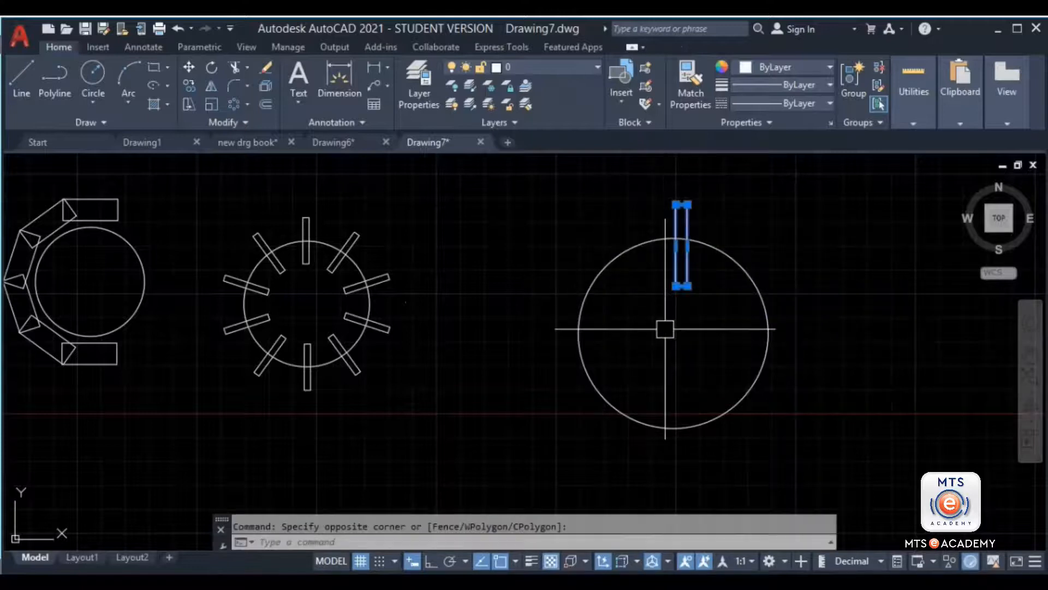
{"action": "type", "text": "ar"}
{"action": "key", "text": "Return"}
{"action": "left_click", "coordinate": [709, 414]}
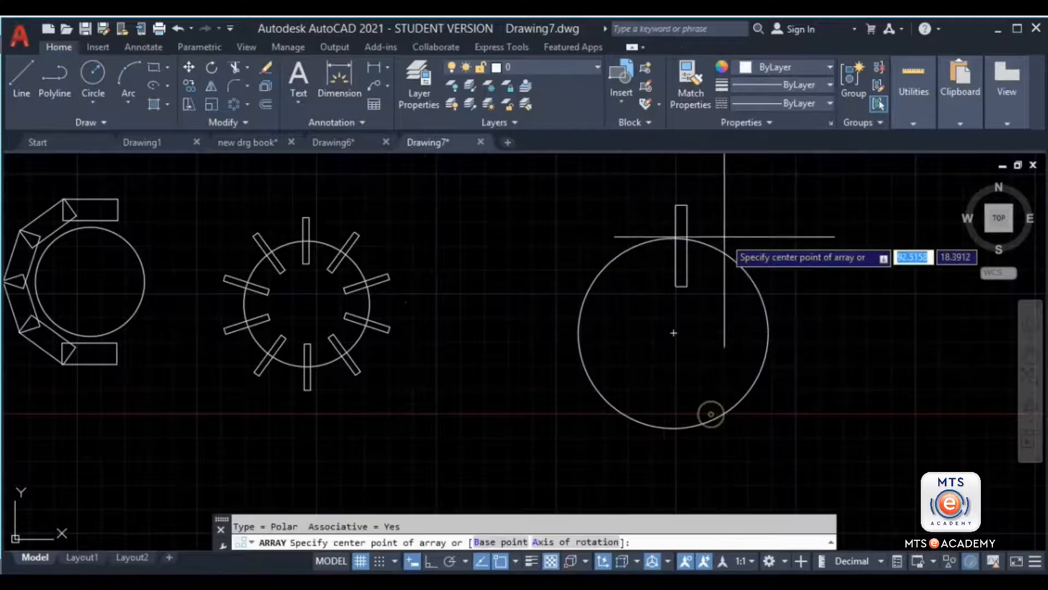
{"action": "left_click", "coordinate": [674, 333]}
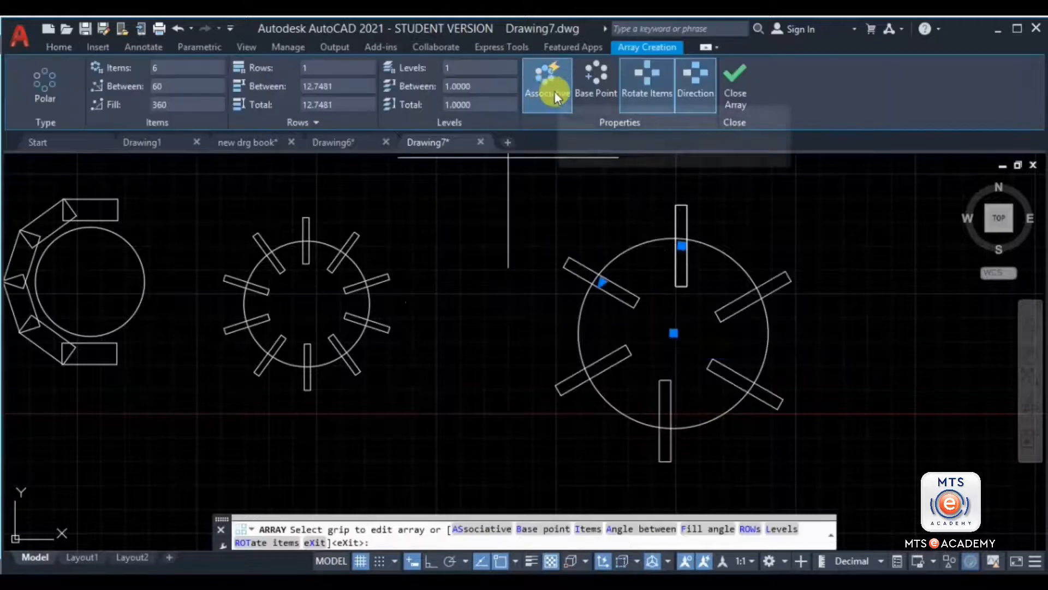
{"action": "left_click", "coordinate": [555, 91]}
{"action": "key", "text": "Return"}
Erase only the uppermost rectangle of the non-associative array.
{"action": "left_click", "coordinate": [685, 276]}
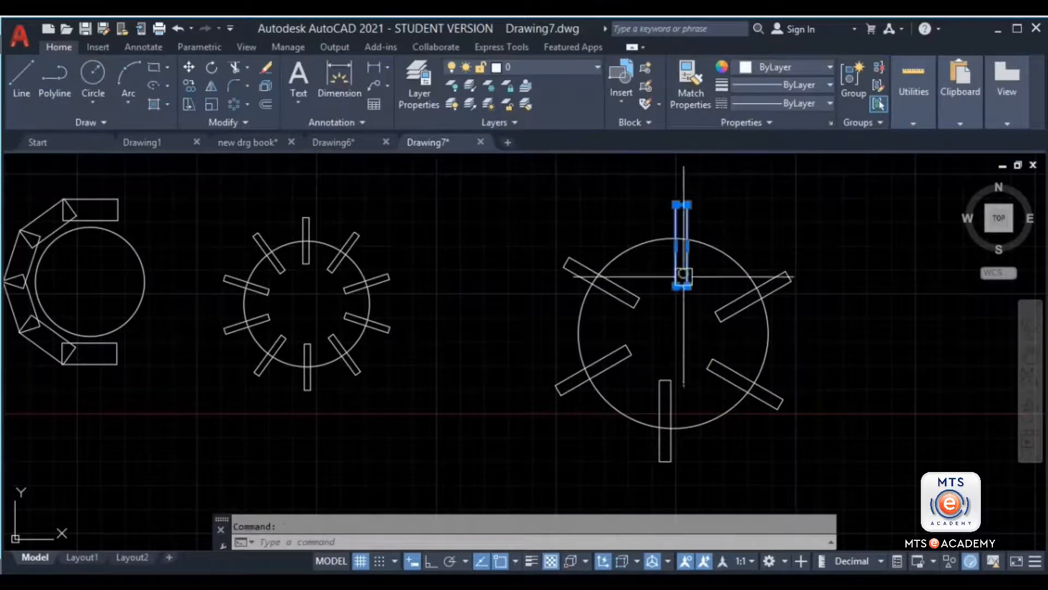
{"action": "key", "text": "Delete"}
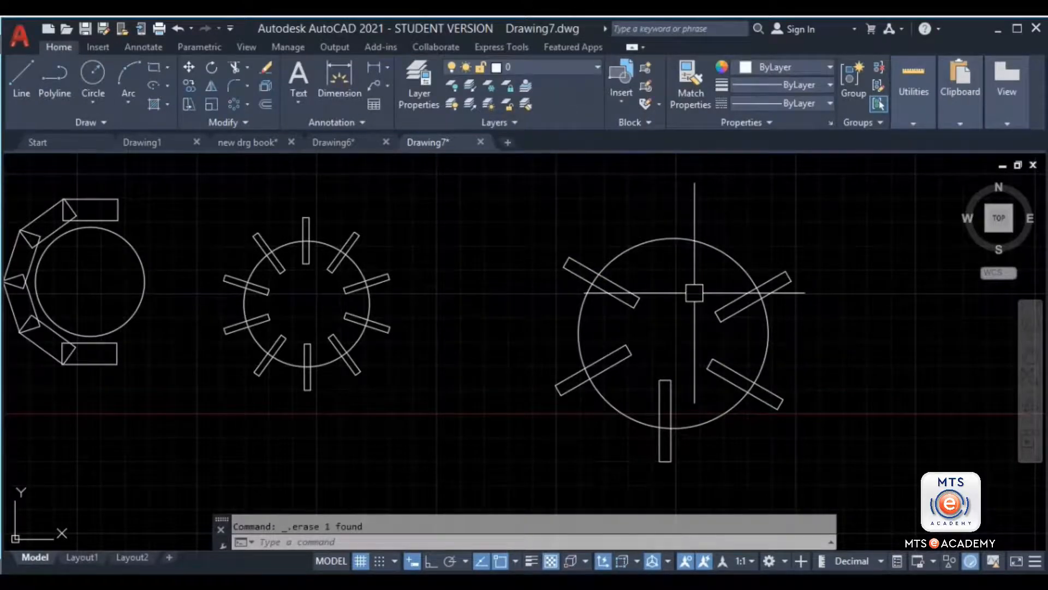
{"action": "middle_click_drag", "start_coordinate": [633, 288], "coordinate": [735, 292]}
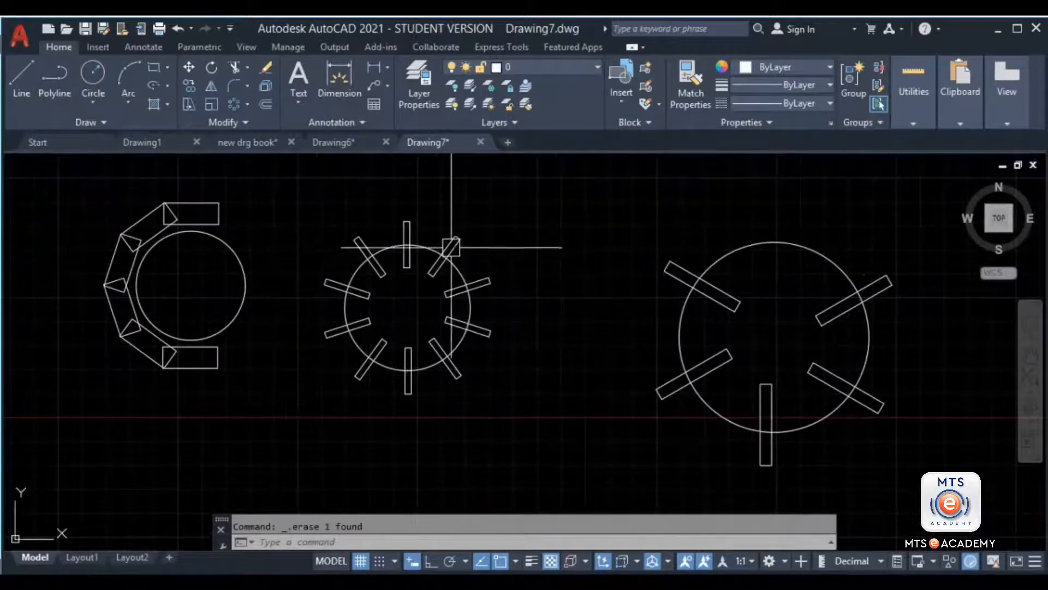
Erase the single upper-right rectangle from the ten-item associative array, and undo the erasure.
{"action": "left_click", "coordinate": [451, 269]}
{"action": "scroll", "coordinate": [452, 265], "scroll_direction": "up", "scroll_amount": 4}
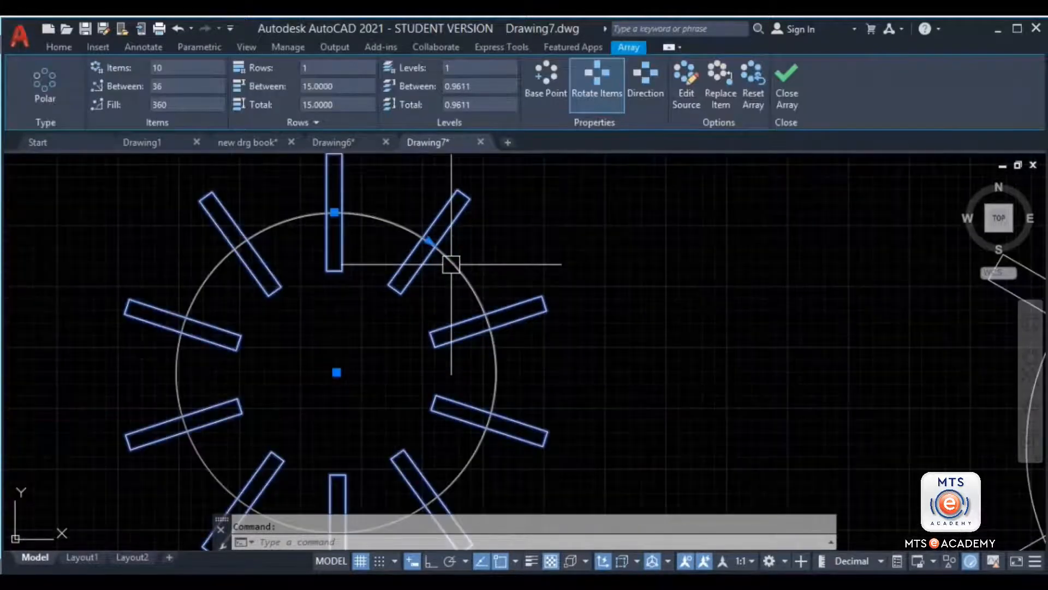
{"action": "left_click", "coordinate": [454, 215], "text": "ctrl"}
{"action": "middle_click_drag", "start_coordinate": [504, 276], "coordinate": [536, 249]}
{"action": "key", "text": "Escape"}
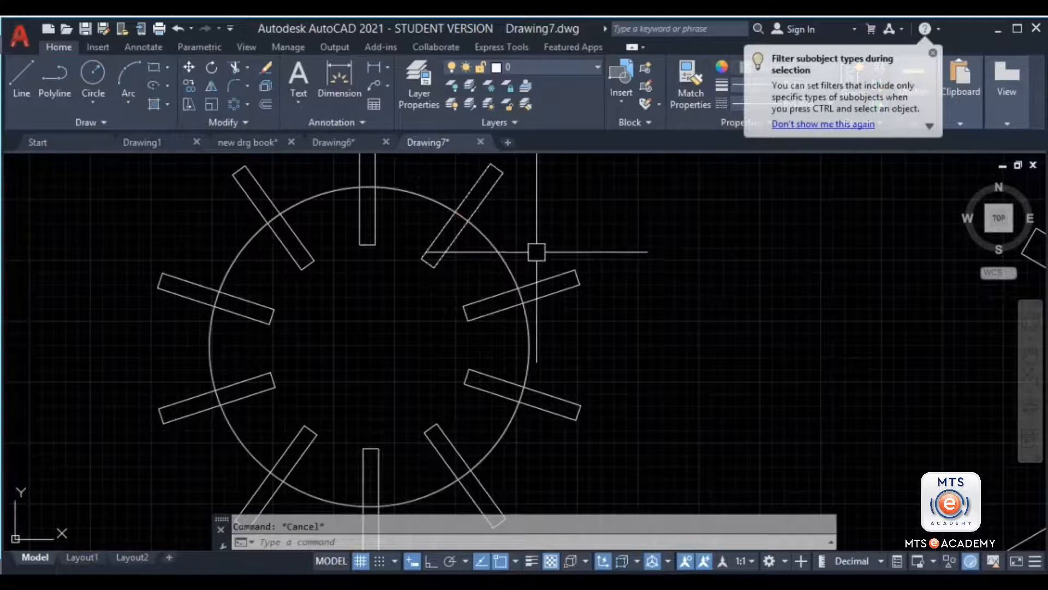
{"action": "left_click", "coordinate": [464, 215], "text": "ctrl"}
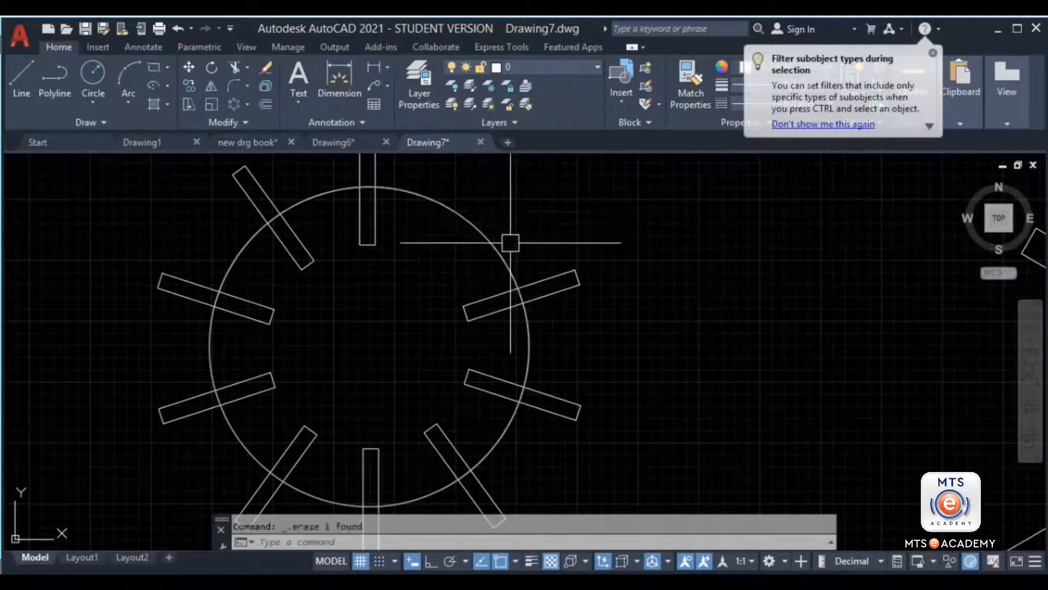
{"action": "key", "text": "ctrl+z"}
{"action": "scroll", "coordinate": [597, 318], "scroll_direction": "down", "scroll_amount": 2}
{"action": "middle_click_drag", "start_coordinate": [597, 319], "coordinate": [487, 293]}
{"action": "middle_click_drag", "start_coordinate": [599, 329], "coordinate": [494, 321]}
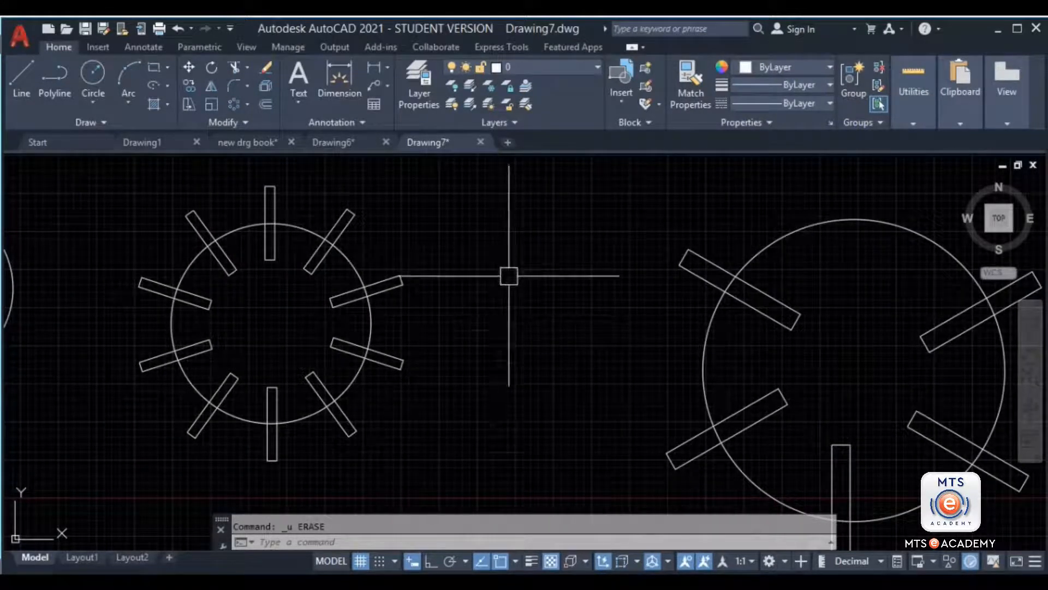
{"action": "scroll", "coordinate": [518, 317], "scroll_direction": "down", "scroll_amount": 2}
{"action": "scroll", "coordinate": [541, 322], "scroll_direction": "down", "scroll_amount": 2}
{"action": "middle_click_drag", "start_coordinate": [542, 322], "coordinate": [394, 307]}
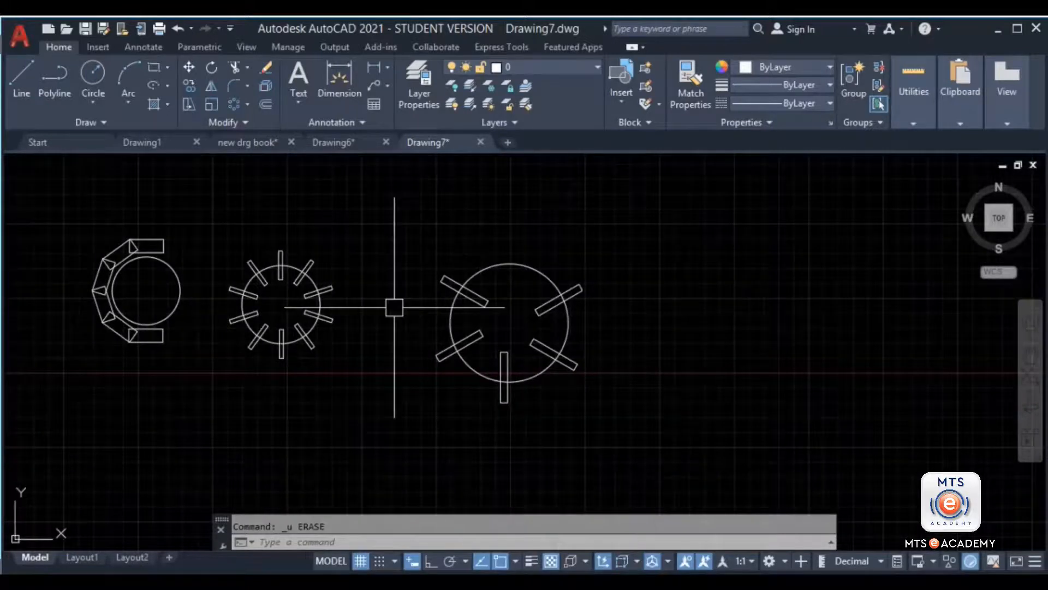
{"action": "type", "text": "c"}
{"action": "key", "text": "Return"}
{"action": "left_click", "coordinate": [715, 319]}
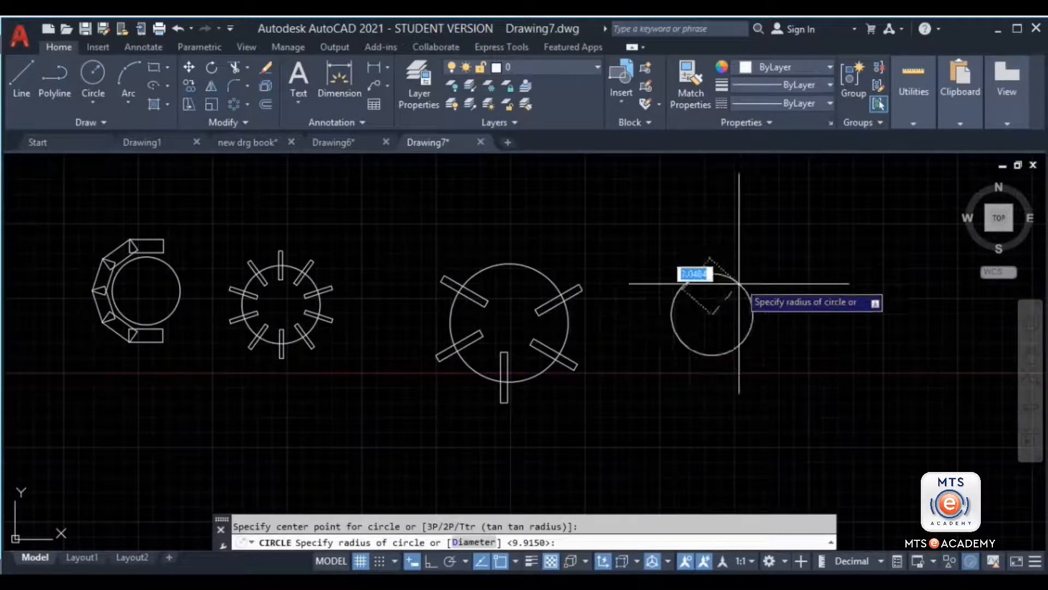
{"action": "key", "text": "Escape"}
Draw an upright rectangle about 2.8 wide and 17 tall to the right of the third circle.
{"action": "middle_click_drag", "start_coordinate": [644, 281], "coordinate": [581, 290]}
{"action": "type", "text": "rec"}
{"action": "key", "text": "Return"}
{"action": "left_click", "coordinate": [685, 232]}
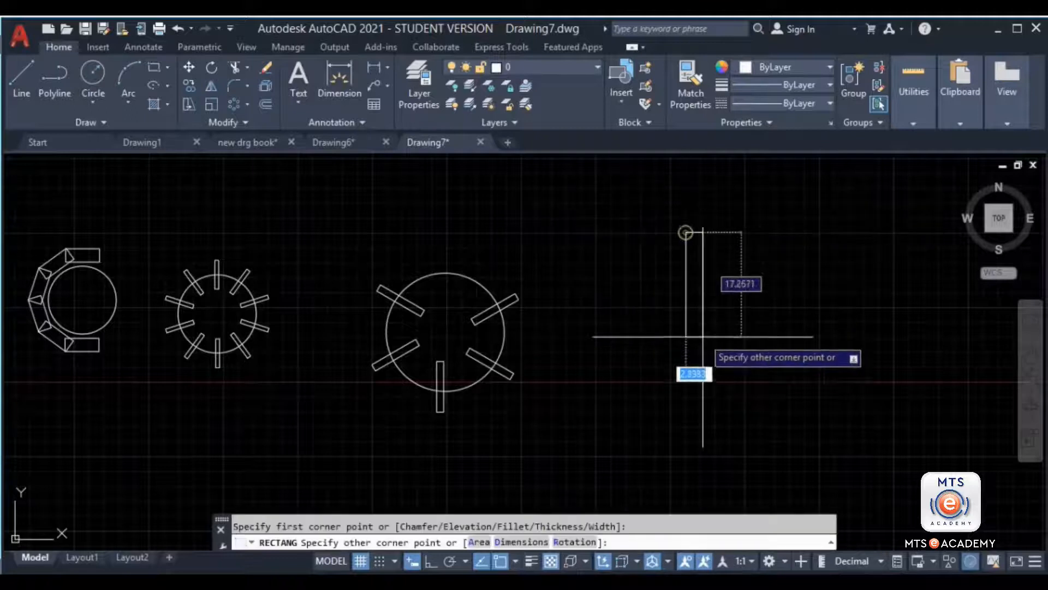
{"action": "left_click", "coordinate": [705, 330]}
Draw a vertical line upward from the midpoint of the new rectangle's top edge.
{"action": "middle_click_drag", "start_coordinate": [743, 257], "coordinate": [725, 304]}
{"action": "type", "text": "l"}
{"action": "key", "text": "Return"}
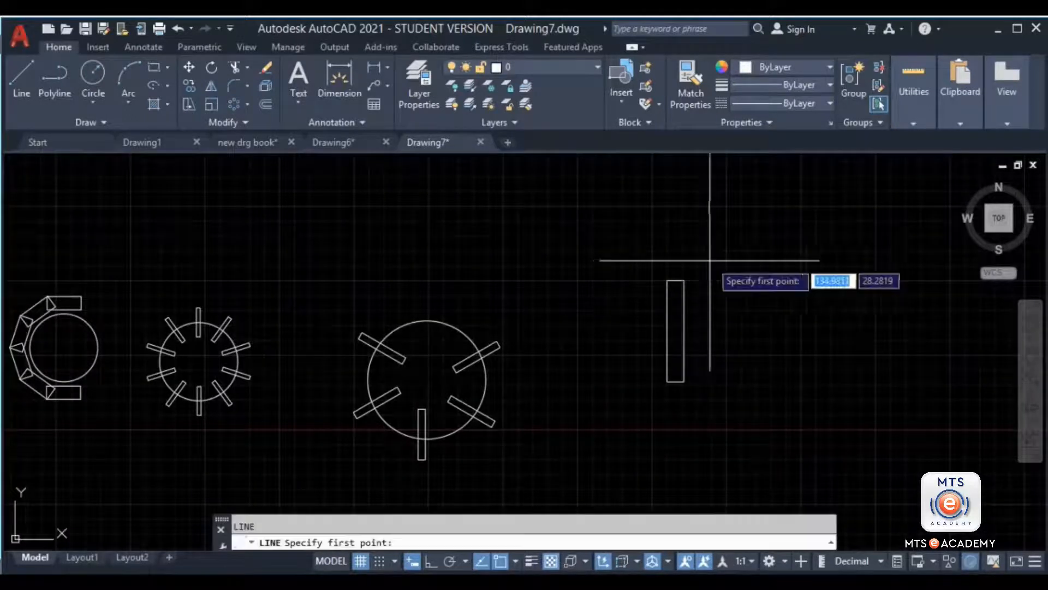
{"action": "left_click", "coordinate": [676, 279]}
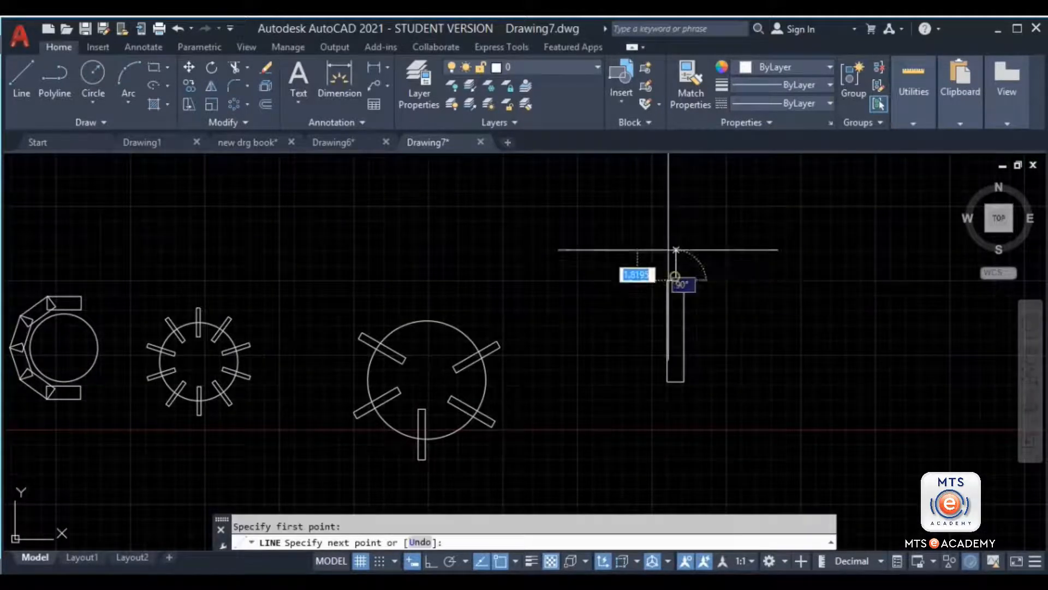
{"action": "left_click", "coordinate": [676, 198]}
{"action": "key", "text": "Return"}
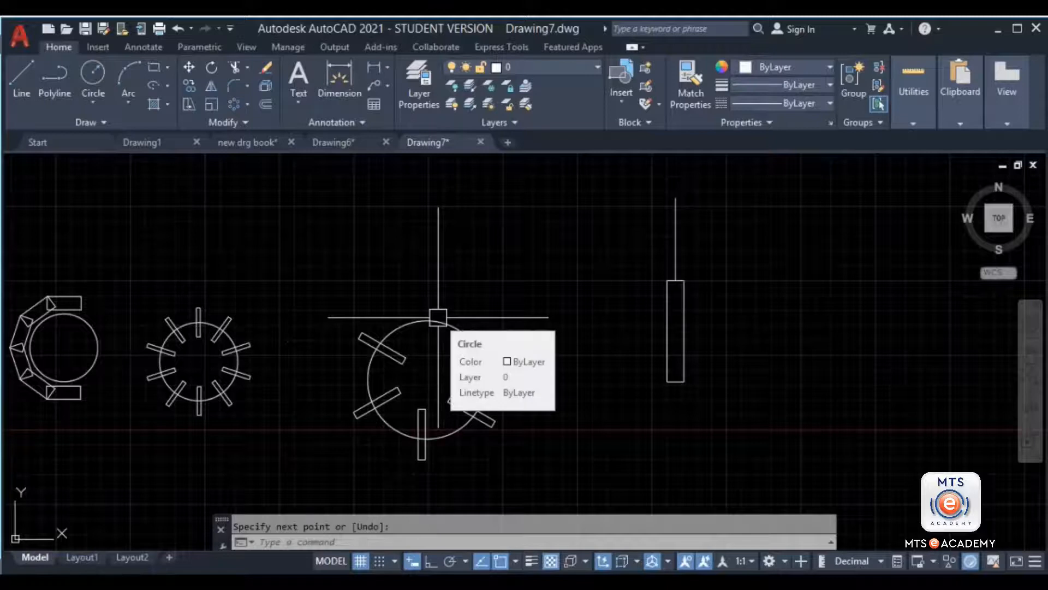
Polar-array the rectangle and its attached line around the line's upper endpoint.
{"action": "middle_click_drag", "start_coordinate": [587, 319], "coordinate": [419, 346]}
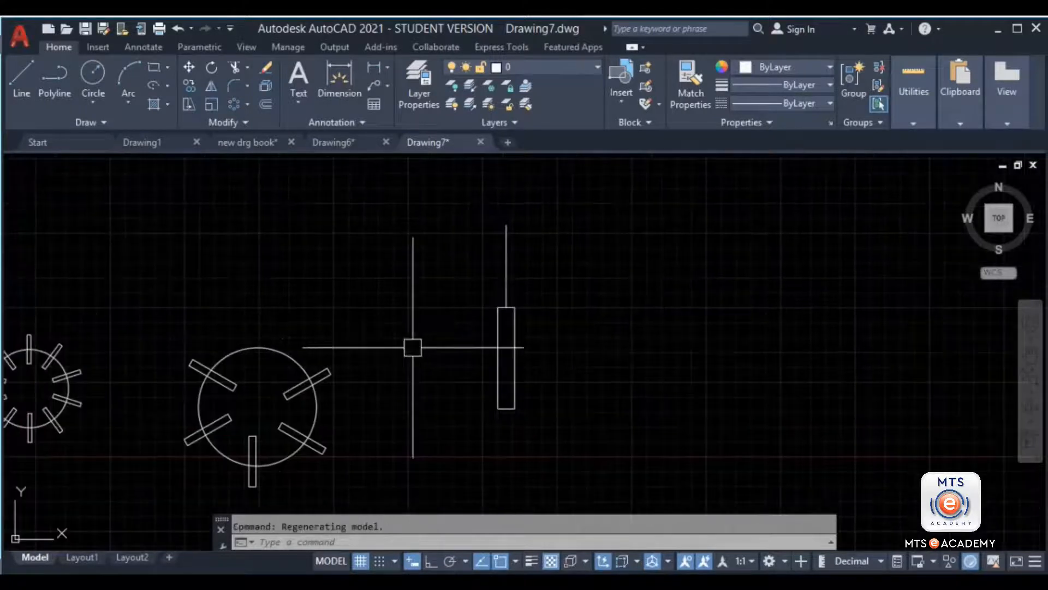
{"action": "left_click", "coordinate": [592, 210]}
{"action": "left_click", "coordinate": [456, 434]}
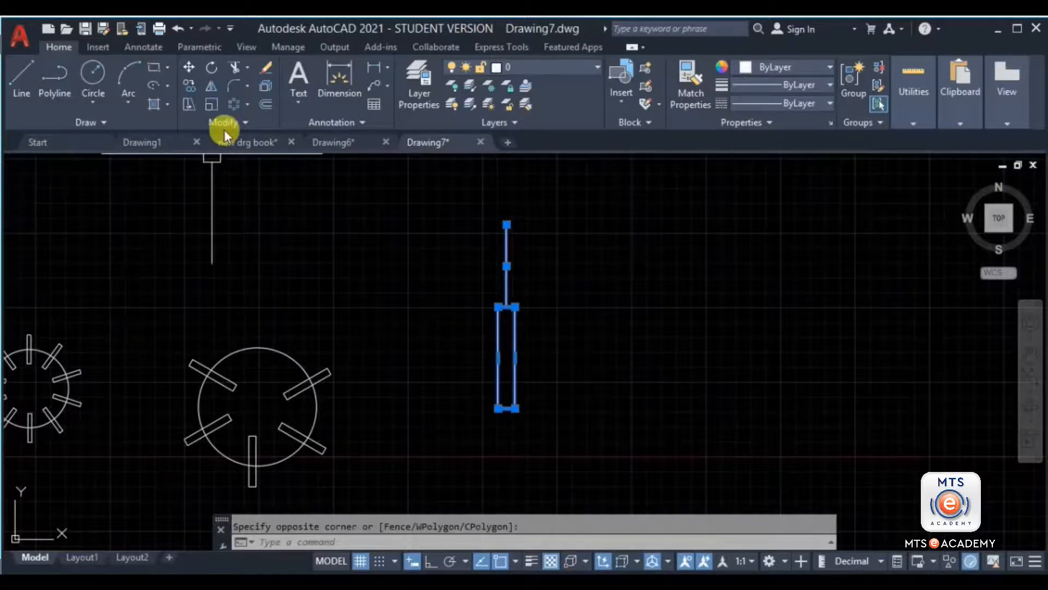
{"action": "left_click", "coordinate": [230, 103]}
{"action": "middle_click_drag", "start_coordinate": [331, 267], "coordinate": [331, 340]}
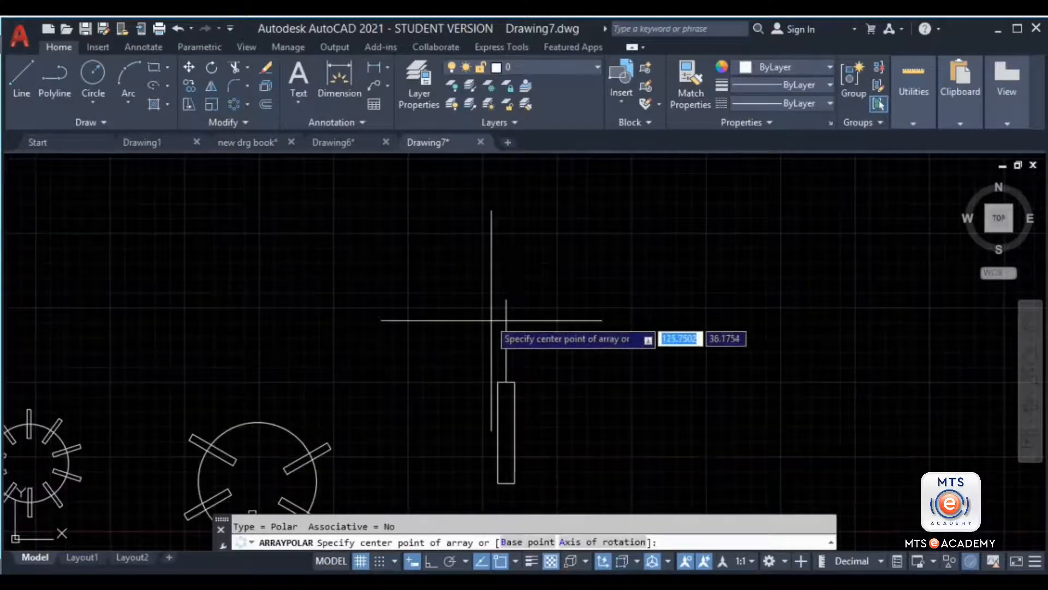
{"action": "left_click", "coordinate": [507, 299]}
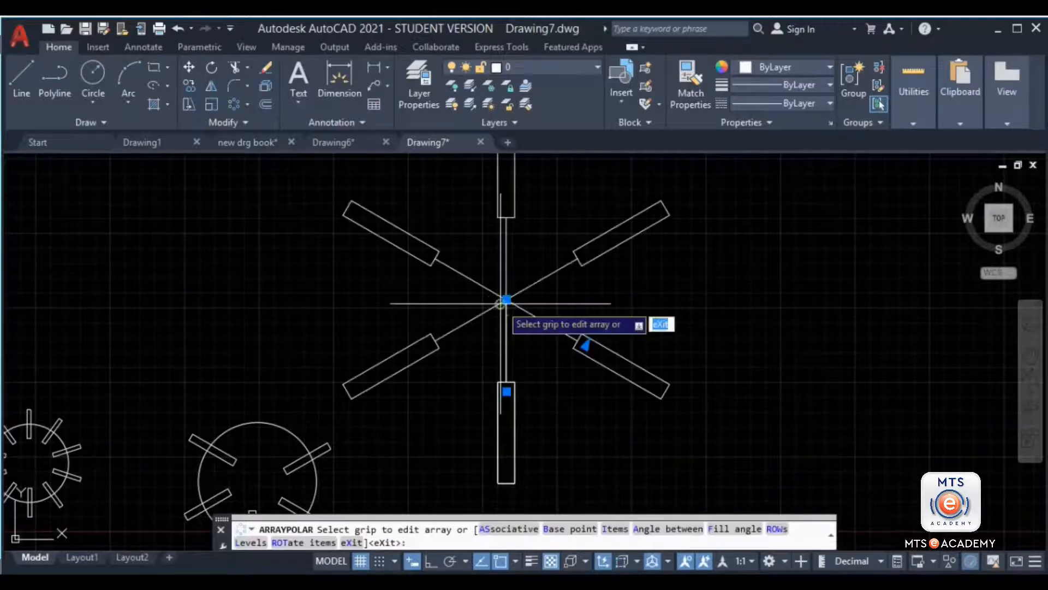
Set the polar array of the rectangle and line to 10 items and finish the array.
{"action": "middle_click_drag", "start_coordinate": [503, 300], "coordinate": [481, 333]}
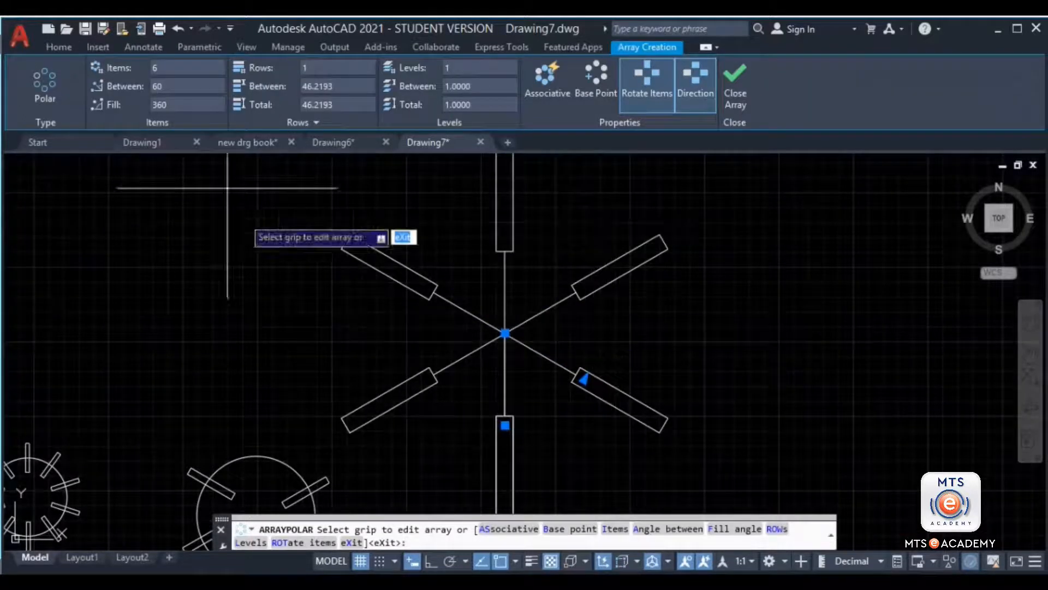
{"action": "left_click_drag", "start_coordinate": [170, 69], "coordinate": [120, 67]}
{"action": "type", "text": "10"}
{"action": "key", "text": "Return"}
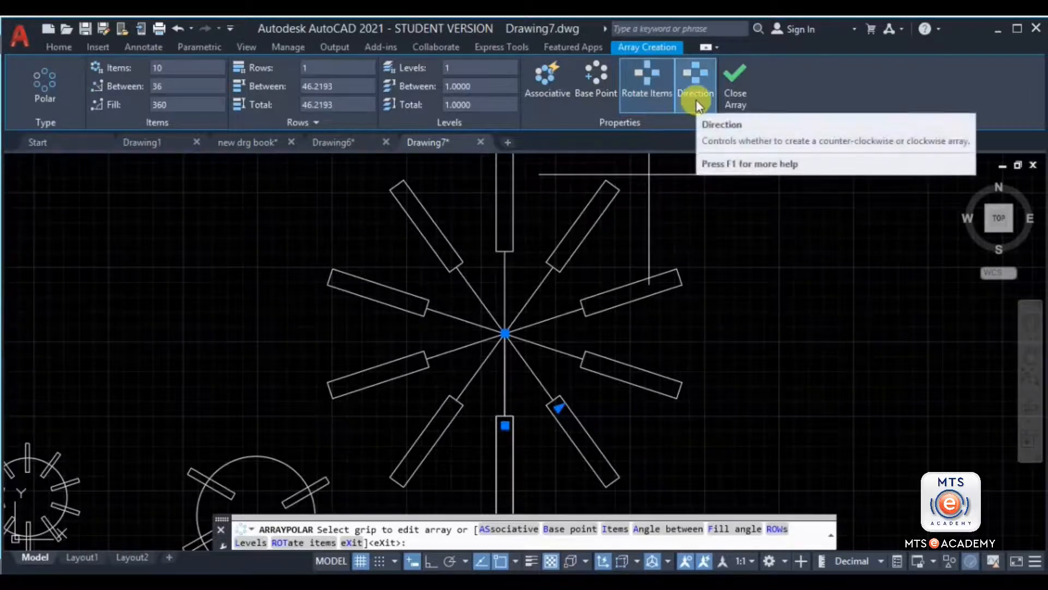
{"action": "left_click", "coordinate": [738, 89]}
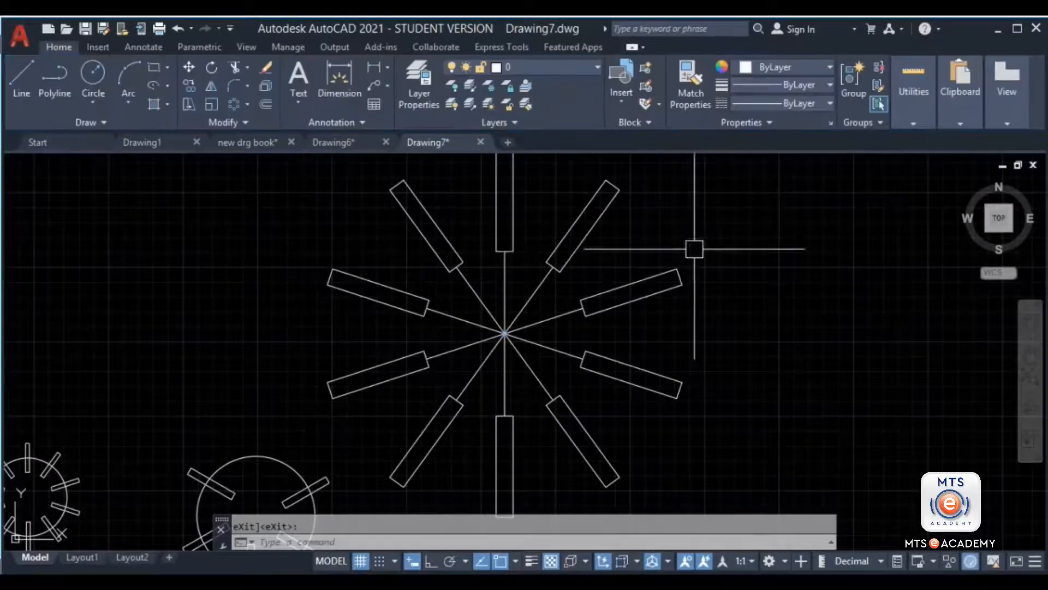
Erase all the existing polar arrays and circles from the drawing.
{"action": "scroll", "coordinate": [682, 262], "scroll_direction": "down", "scroll_amount": 4}
{"action": "scroll", "coordinate": [697, 266], "scroll_direction": "up", "scroll_amount": 1}
{"action": "left_click", "coordinate": [759, 173]}
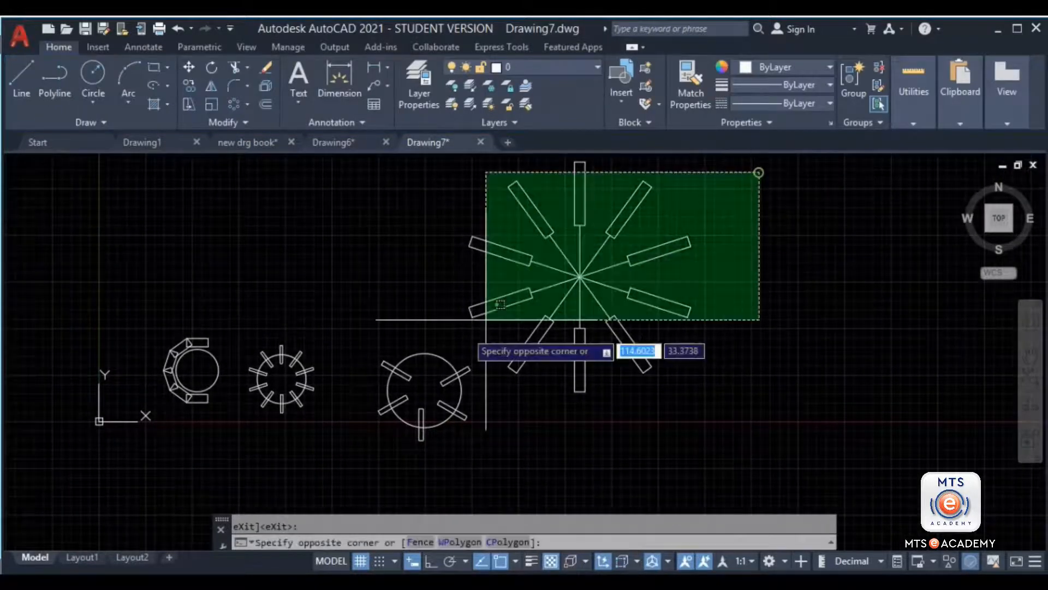
{"action": "left_click", "coordinate": [113, 439]}
{"action": "key", "text": "Delete"}
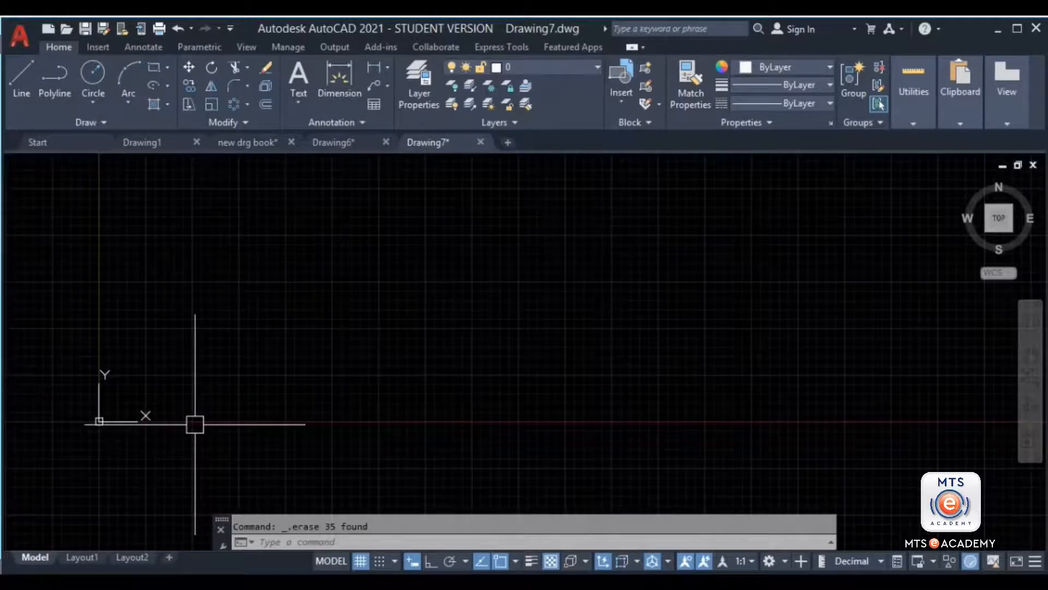
Draw an upright rectangle 5 wide and 10 tall in the empty drawing area.
{"action": "type", "text": "rec"}
{"action": "key", "text": "Return"}
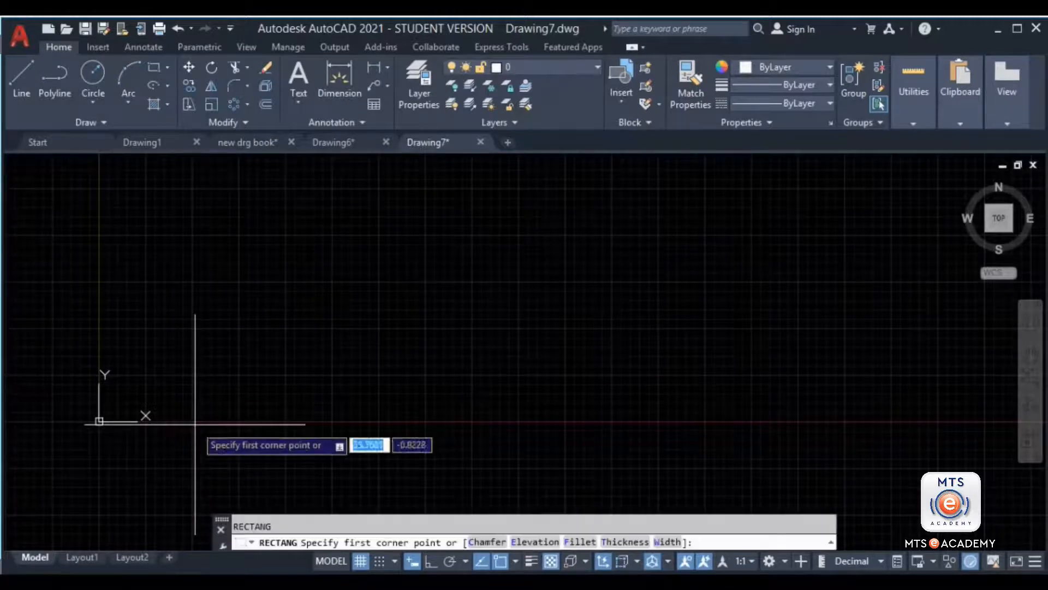
{"action": "left_click", "coordinate": [332, 271]}
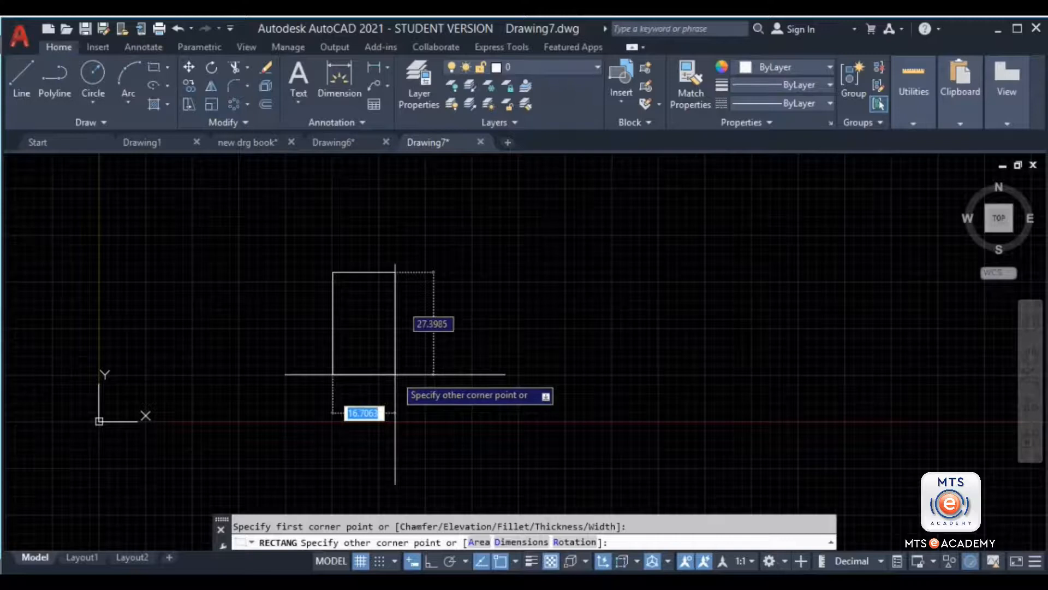
{"action": "key", "text": "Tab"}
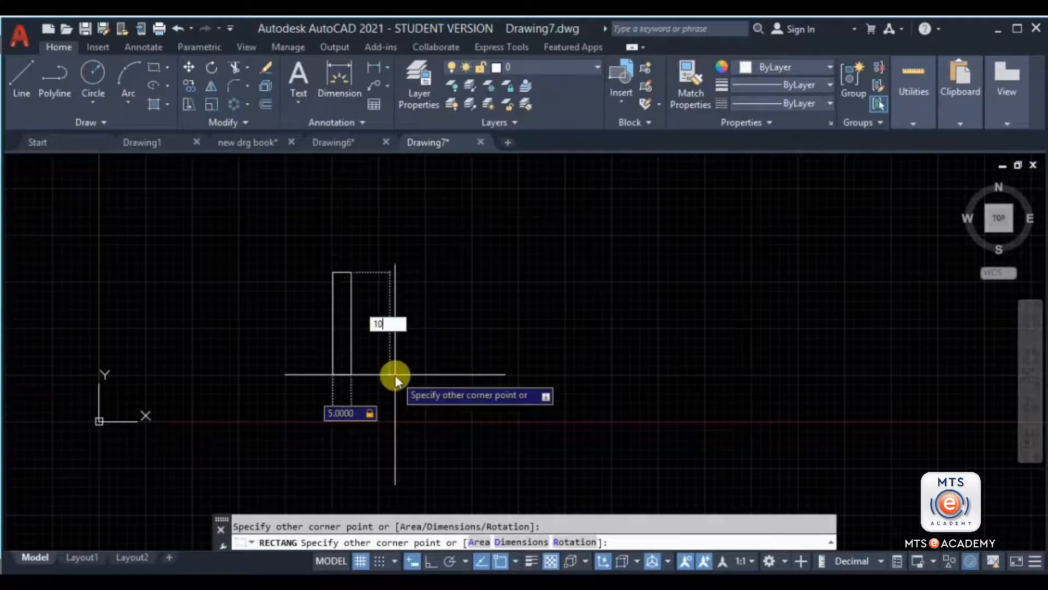
{"action": "key", "text": "Return"}
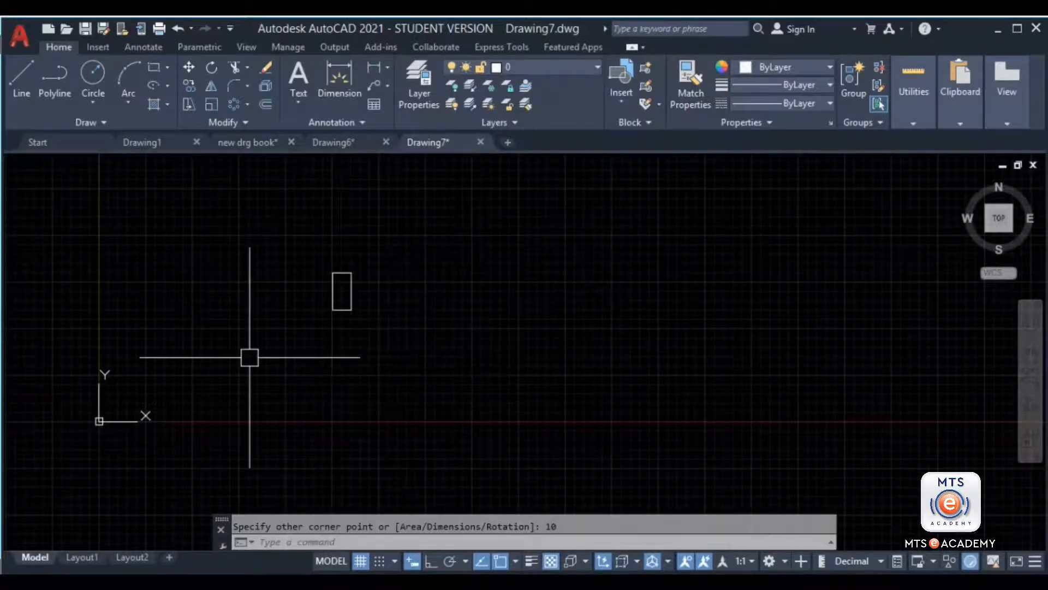
Start a rectangular array of the new 5 by 10 rectangle.
{"action": "scroll", "coordinate": [375, 304], "scroll_direction": "up", "scroll_amount": 4}
{"action": "middle_click_drag", "start_coordinate": [375, 303], "coordinate": [475, 331]}
{"action": "left_click", "coordinate": [495, 215]}
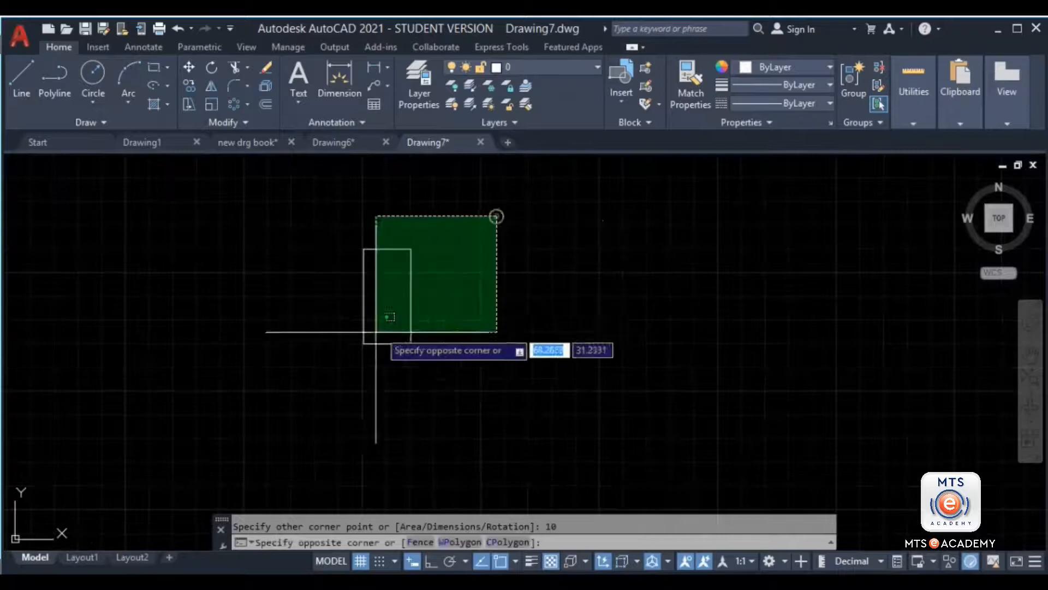
{"action": "left_click", "coordinate": [350, 356]}
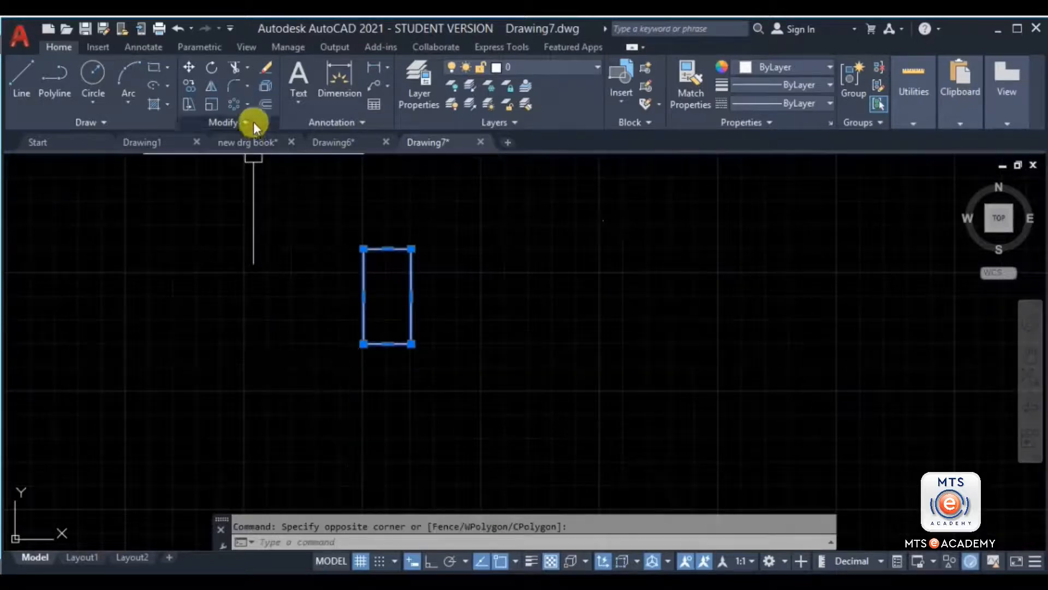
{"action": "left_click", "coordinate": [246, 102]}
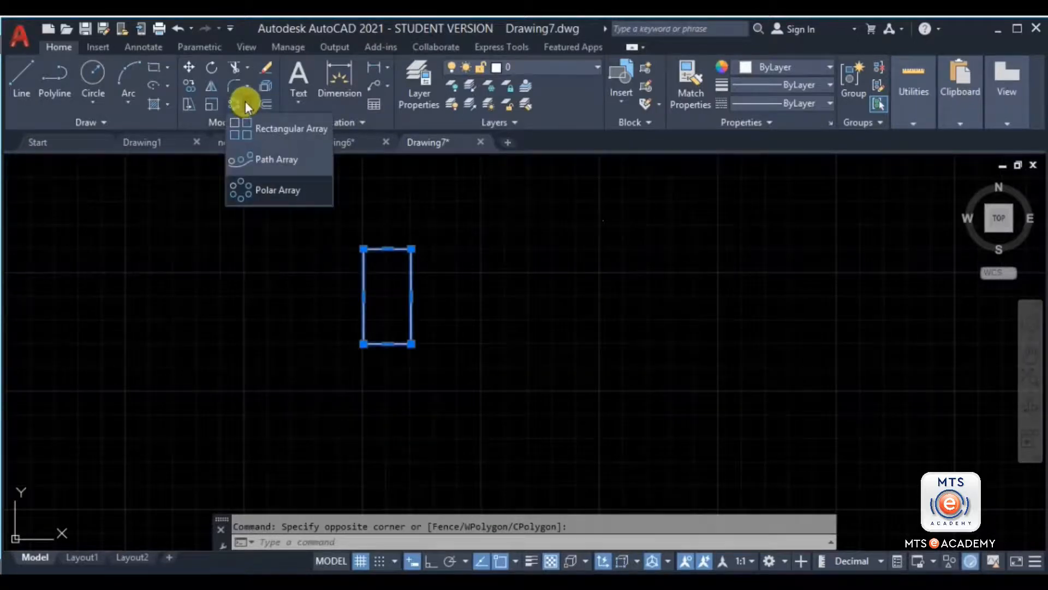
{"action": "left_click", "coordinate": [276, 128]}
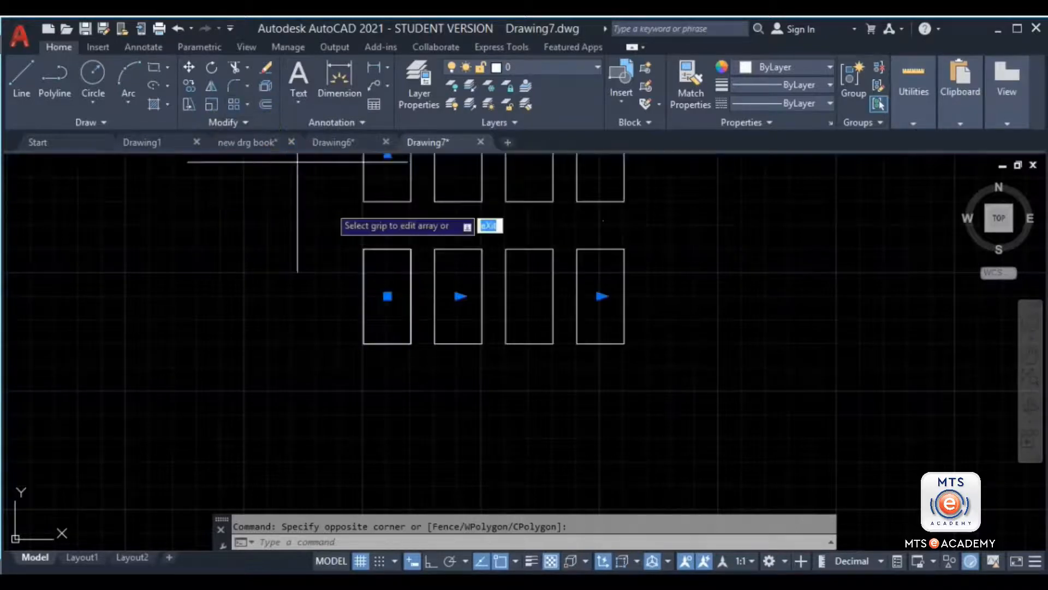
Set the rectangular array to 10 columns and 5 rows.
{"action": "mouse_move", "coordinate": [509, 316]}
{"action": "middle_mouse_down"}
{"action": "mouse_move", "coordinate": [519, 391]}
{"action": "mouse_move", "coordinate": [464, 382]}
{"action": "middle_mouse_up"}
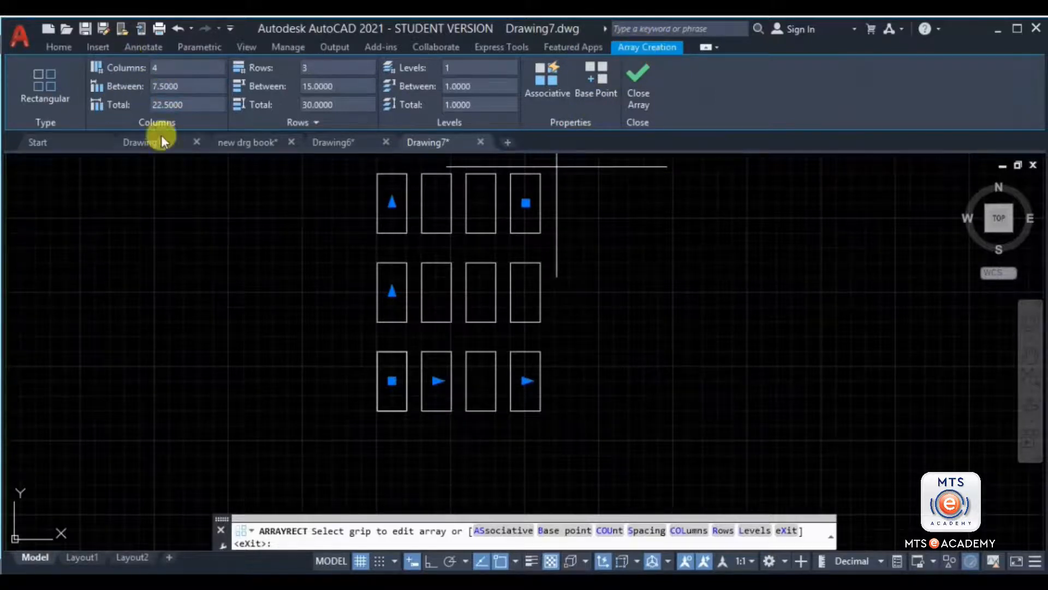
{"action": "middle_click_drag", "start_coordinate": [192, 267], "coordinate": [192, 303]}
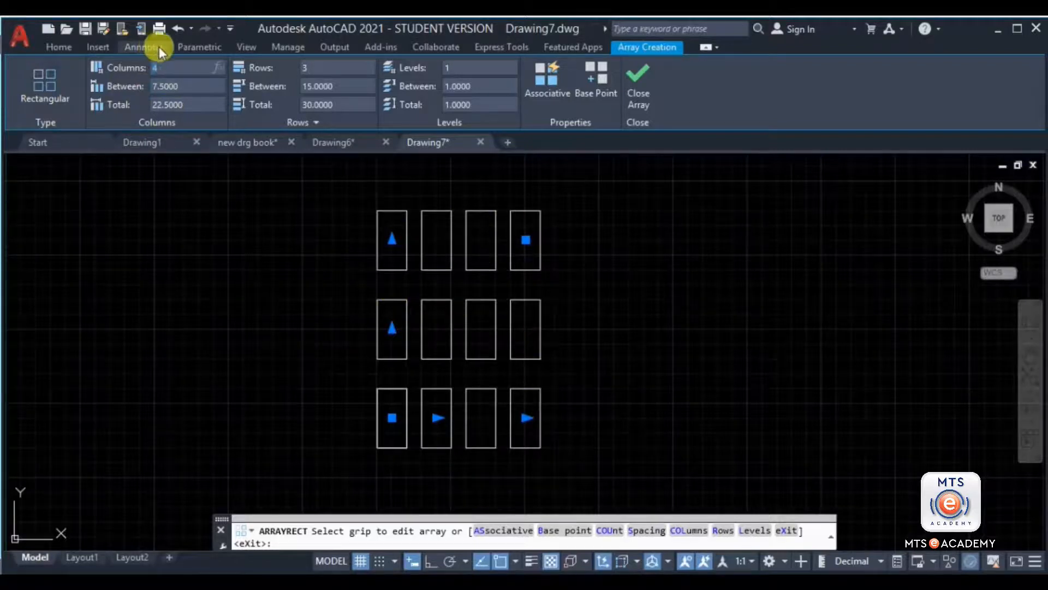
{"action": "type", "text": "10"}
{"action": "key", "text": "Return"}
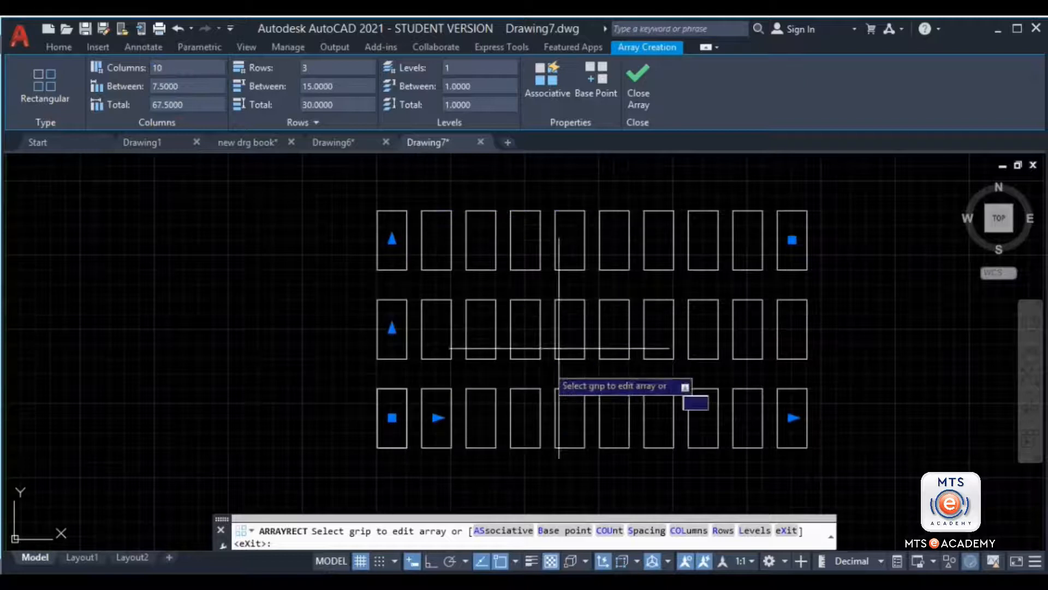
{"action": "scroll", "coordinate": [538, 363], "scroll_direction": "down", "scroll_amount": 2}
{"action": "left_click", "coordinate": [316, 67]}
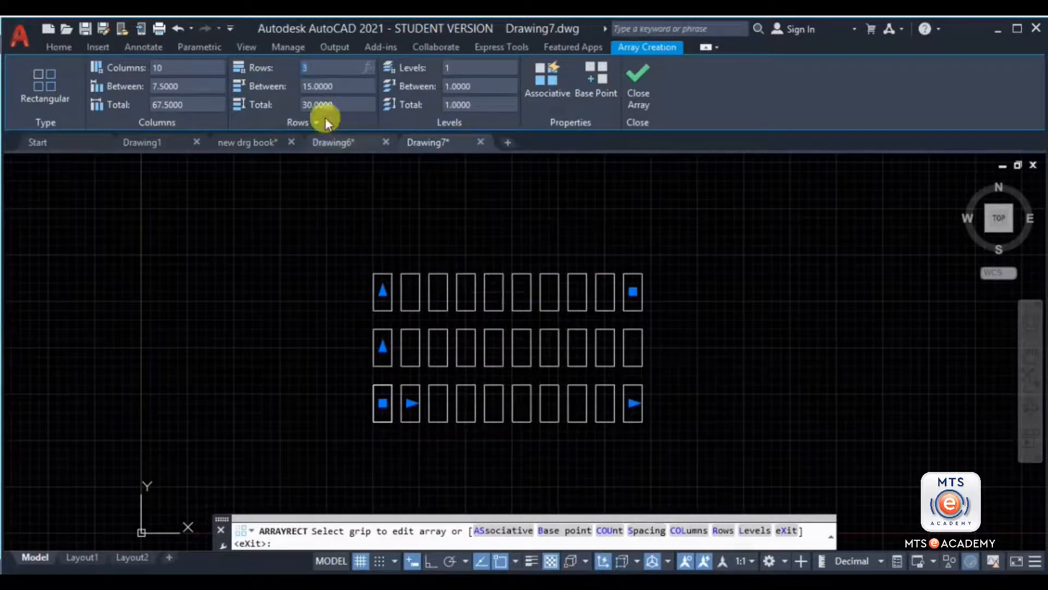
{"action": "type", "text": "5"}
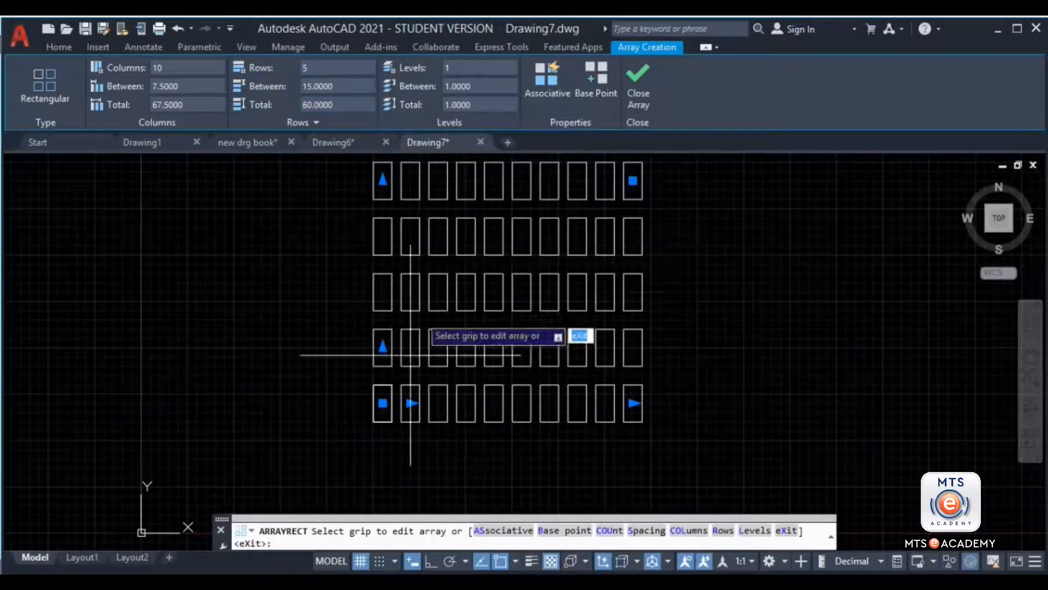
Set the spacing between the array's columns to 10.
{"action": "middle_click_drag", "start_coordinate": [492, 312], "coordinate": [544, 328]}
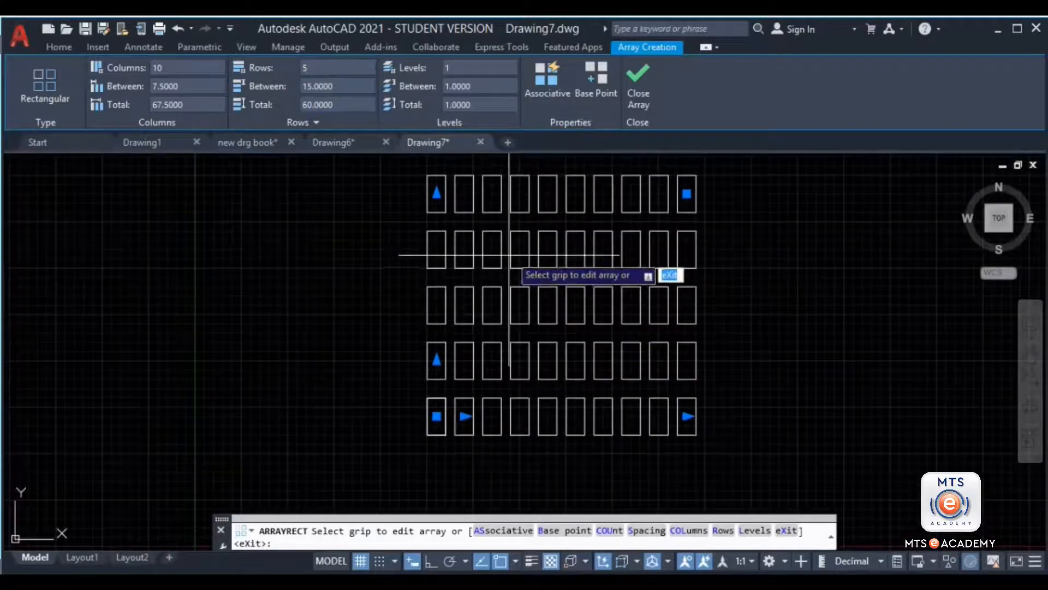
{"action": "middle_click_drag", "start_coordinate": [465, 282], "coordinate": [479, 268]}
{"action": "left_click_drag", "start_coordinate": [185, 86], "coordinate": [137, 86]}
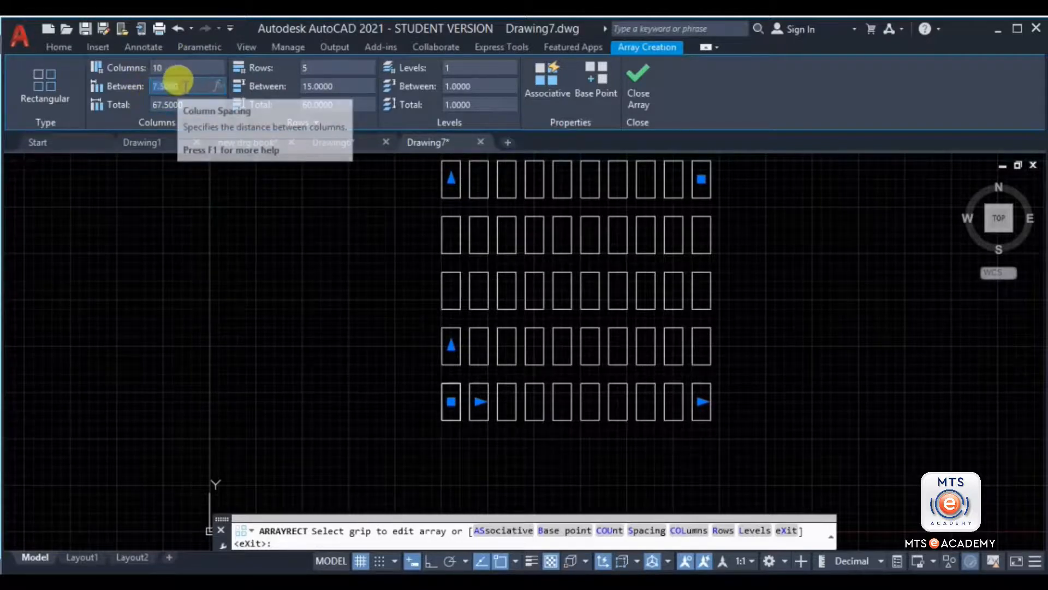
{"action": "type", "text": "0"}
{"action": "key", "text": "Return"}
Examine how the column and row spacing values relate to the distances between neighbouring rectangles in the array.
{"action": "scroll", "coordinate": [504, 355], "scroll_direction": "up", "scroll_amount": 6}
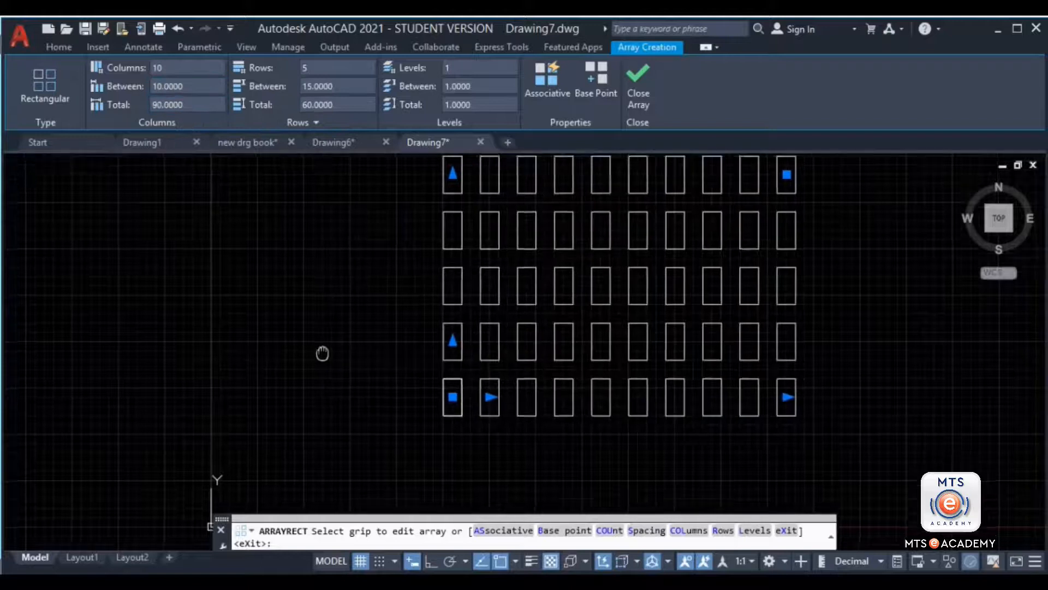
{"action": "scroll", "coordinate": [504, 355], "scroll_direction": "down", "scroll_amount": 6}
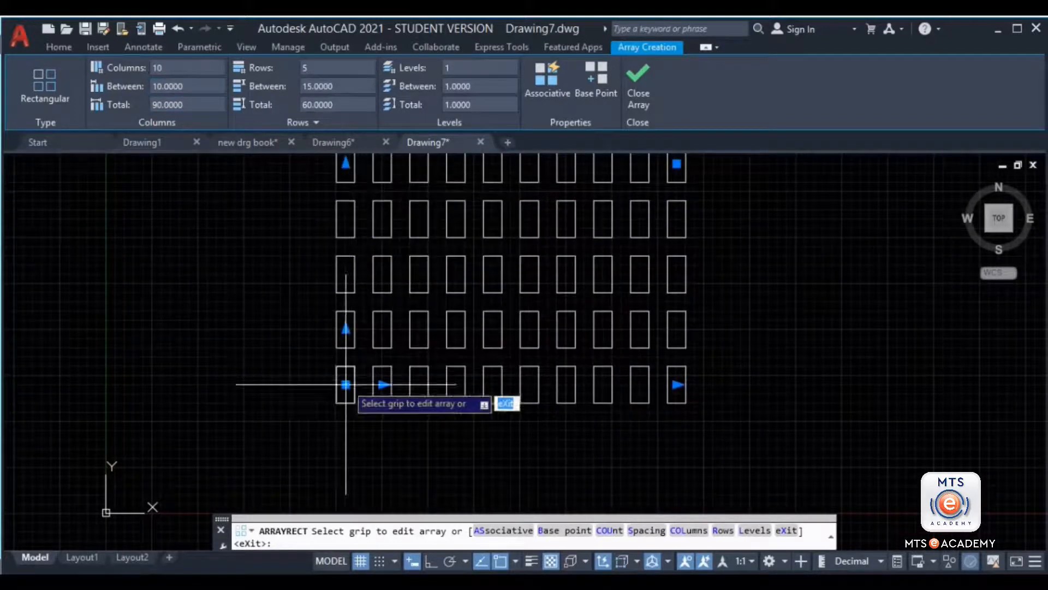
{"action": "scroll", "coordinate": [349, 394], "scroll_direction": "up", "scroll_amount": 3}
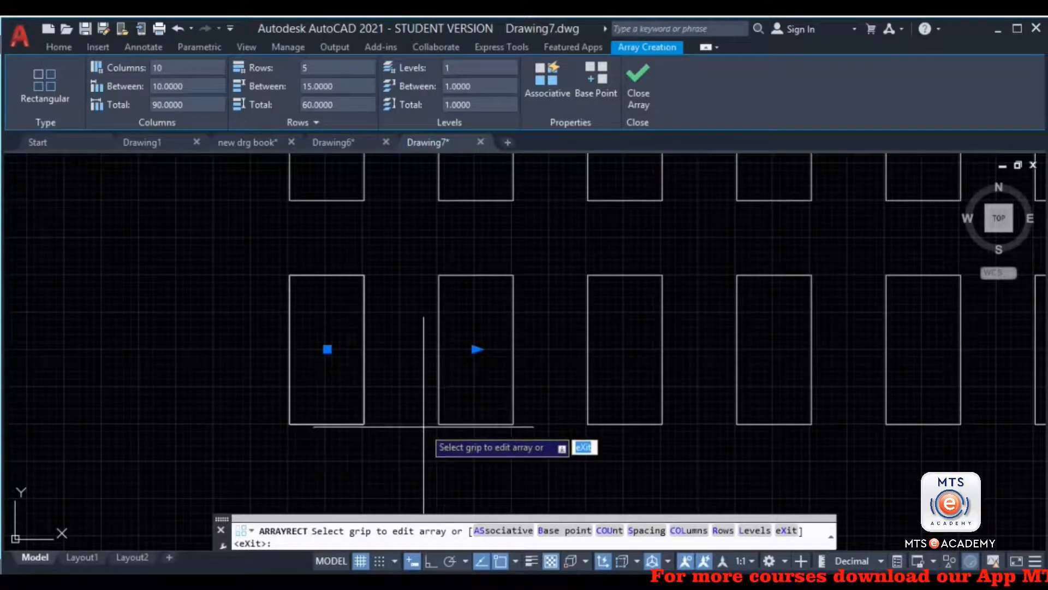
{"action": "left_click", "coordinate": [194, 86]}
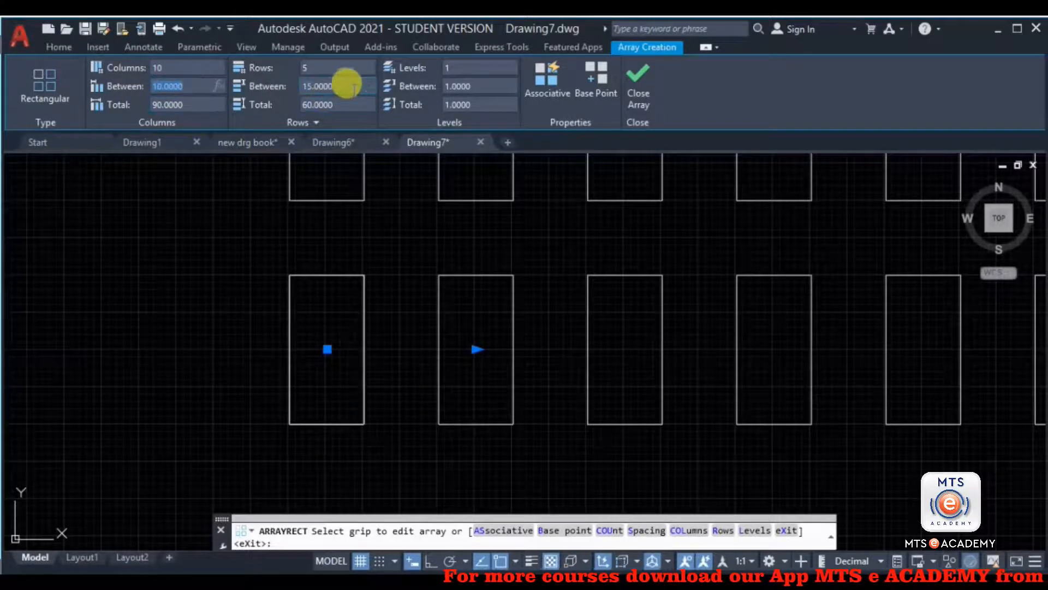
{"action": "middle_click_drag", "start_coordinate": [418, 223], "coordinate": [465, 289]}
{"action": "left_click", "coordinate": [328, 86]}
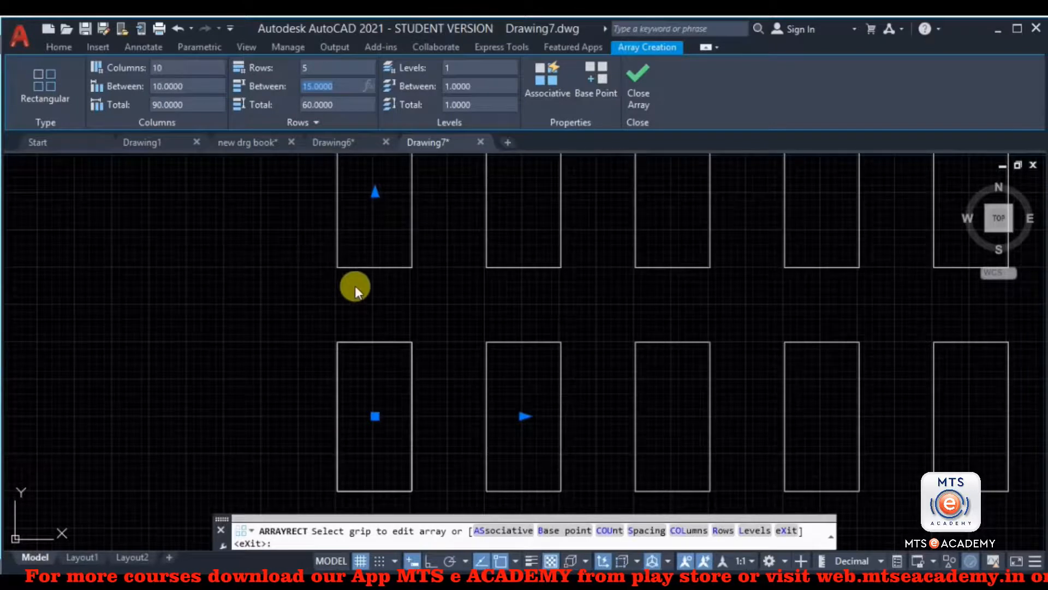
{"action": "scroll", "coordinate": [604, 296], "scroll_direction": "down", "scroll_amount": 10}
{"action": "scroll", "coordinate": [538, 407], "scroll_direction": "up", "scroll_amount": 1}
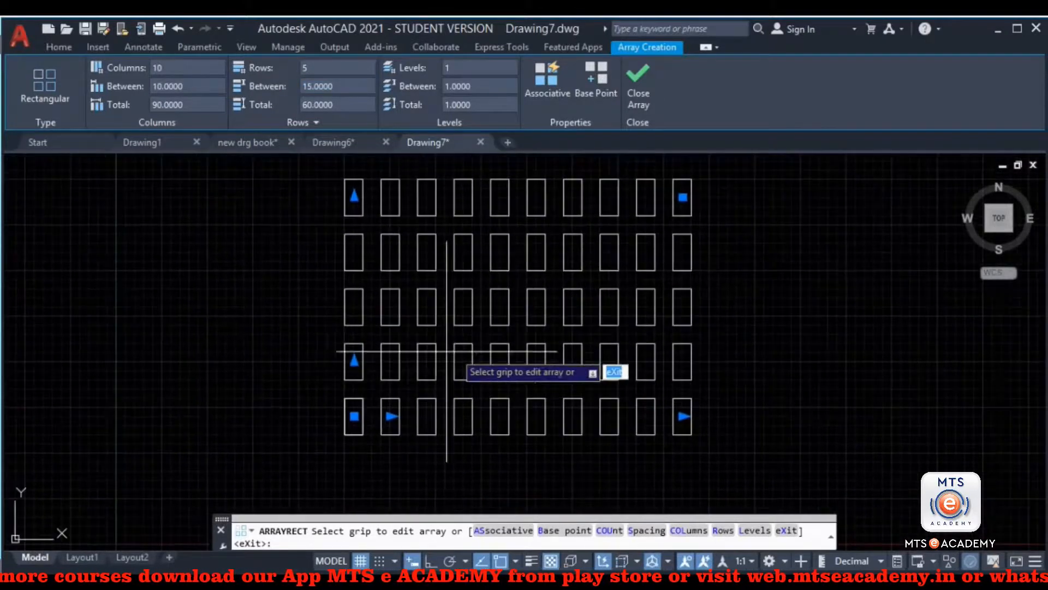
Reverse the column direction by setting the column spacing to -10.
{"action": "left_click_drag", "start_coordinate": [205, 87], "coordinate": [150, 93]}
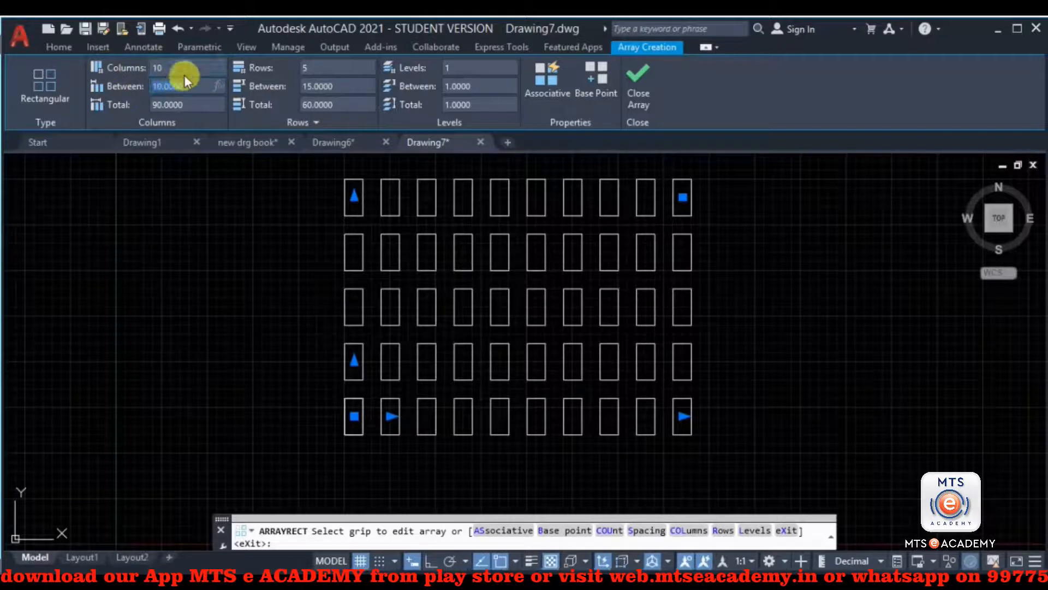
{"action": "type", "text": "1"}
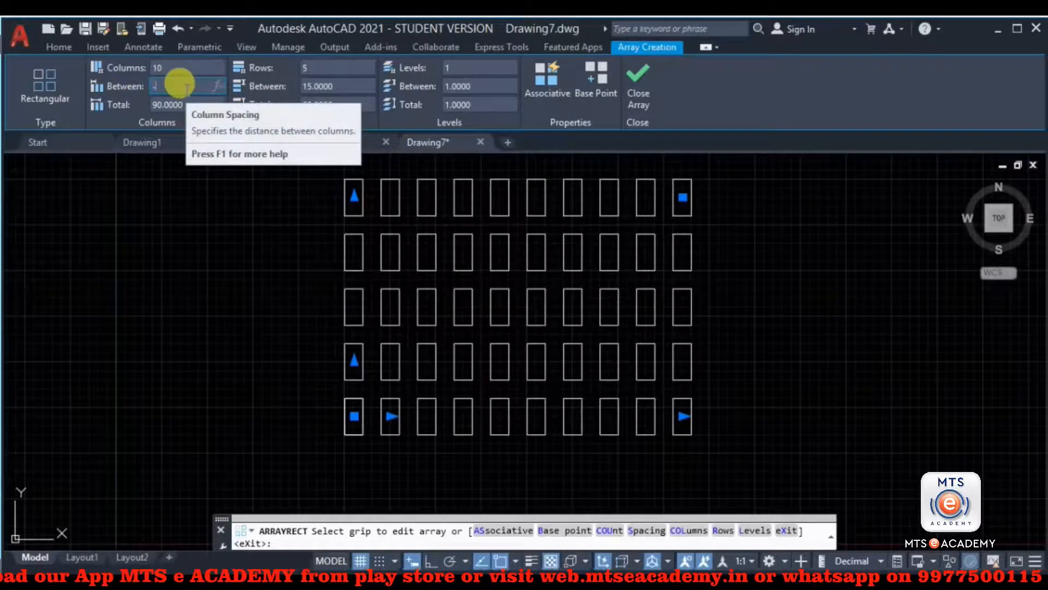
{"action": "type", "text": "0"}
{"action": "key", "text": "Return"}
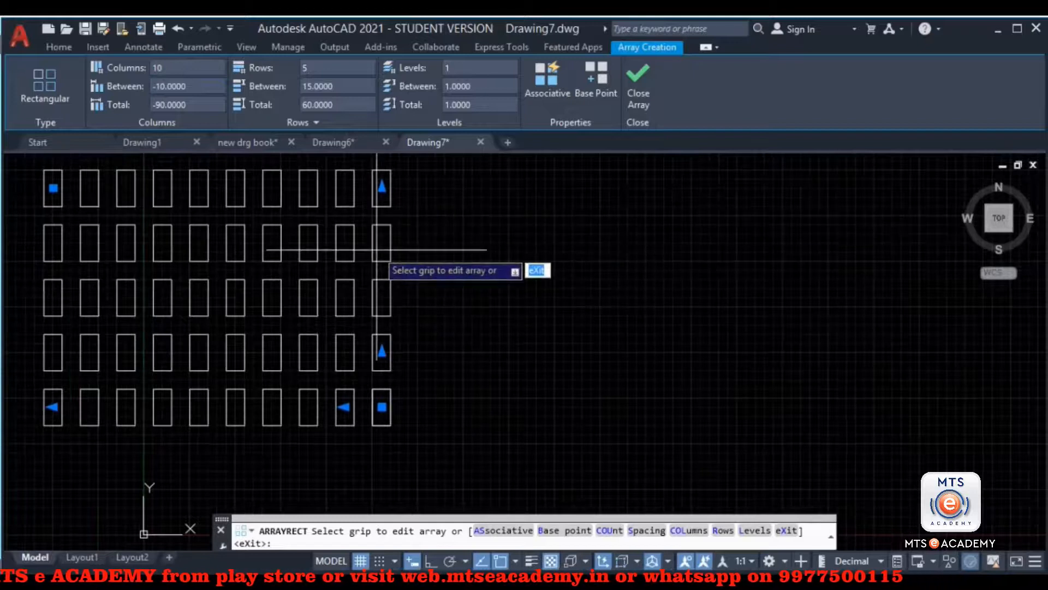
Reverse the row direction by setting the row spacing to -15.
{"action": "middle_click_drag", "start_coordinate": [190, 272], "coordinate": [278, 268]}
{"action": "middle_click_drag", "start_coordinate": [329, 289], "coordinate": [386, 321]}
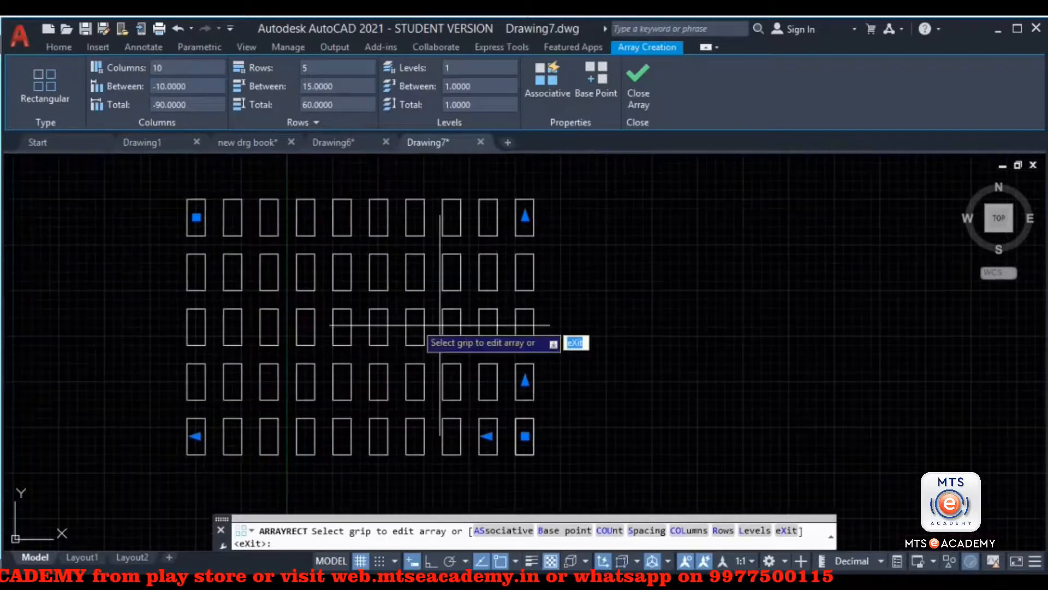
{"action": "middle_click_drag", "start_coordinate": [495, 308], "coordinate": [490, 287]}
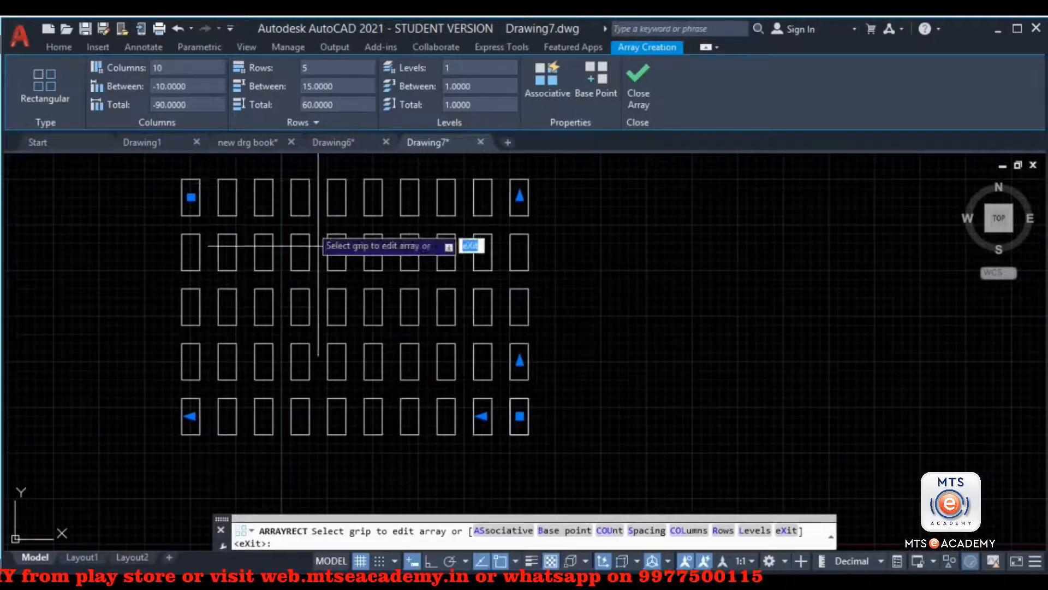
{"action": "middle_click_drag", "start_coordinate": [431, 401], "coordinate": [440, 380]}
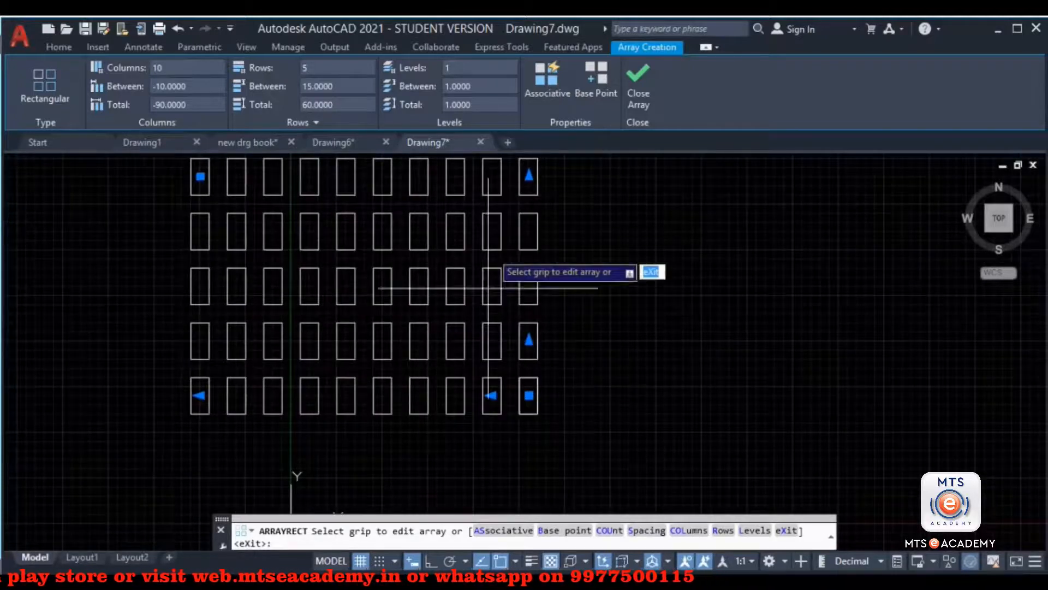
{"action": "left_click", "coordinate": [331, 86]}
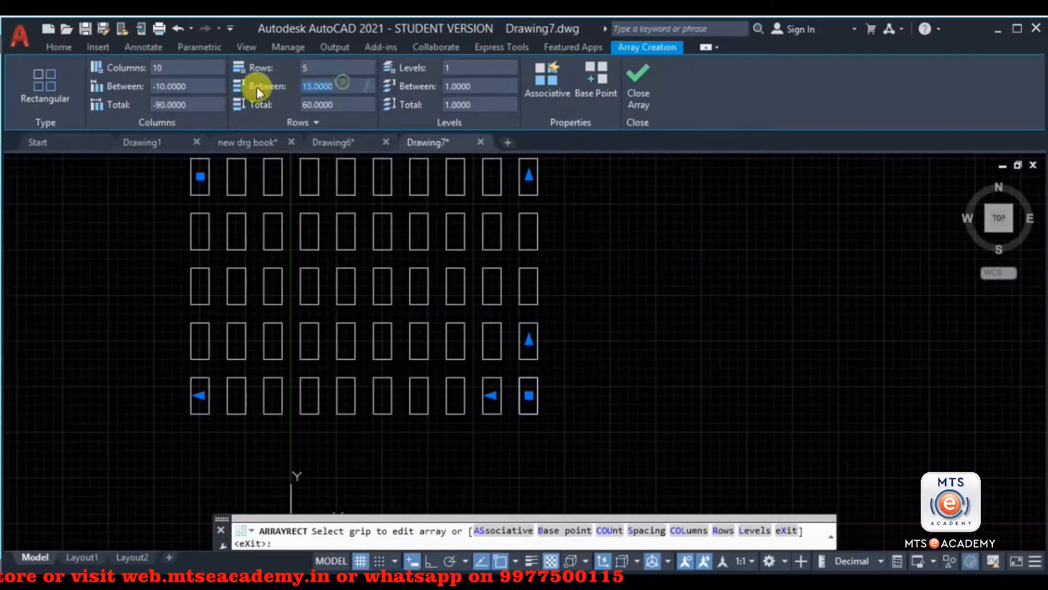
{"action": "type", "text": "1-"}
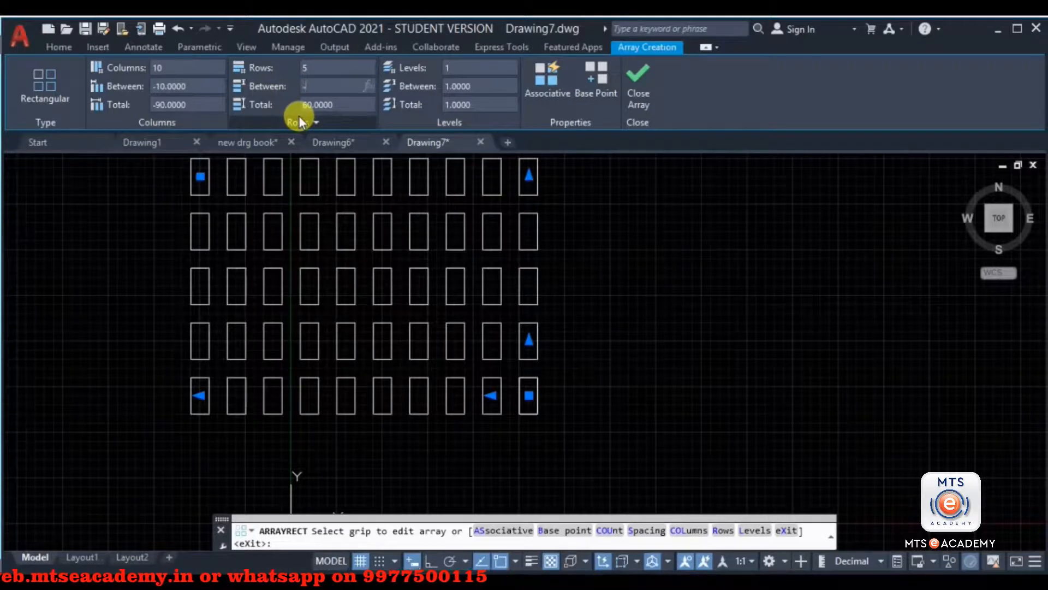
{"action": "type", "text": "5"}
{"action": "key", "text": "Return"}
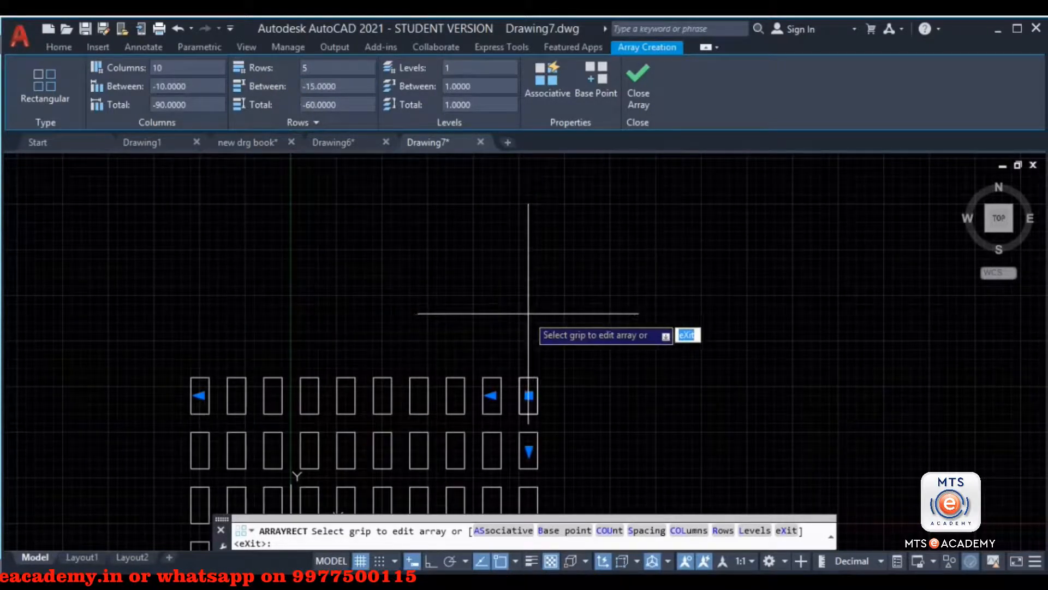
Set the array's row spacing and column spacing both to 15 and finish the rectangular array.
{"action": "left_click", "coordinate": [336, 86]}
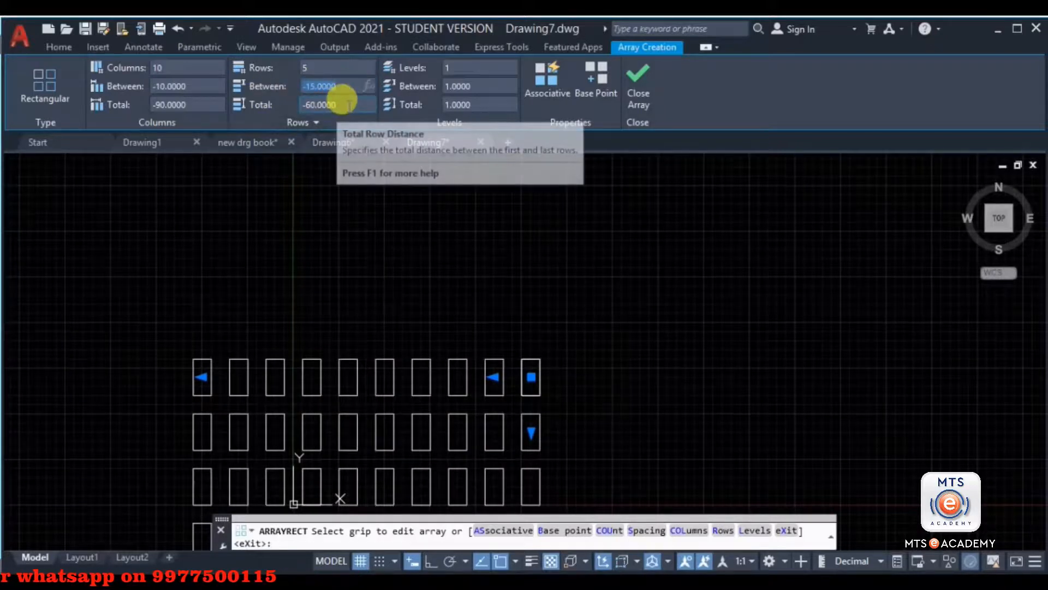
{"action": "type", "text": "15"}
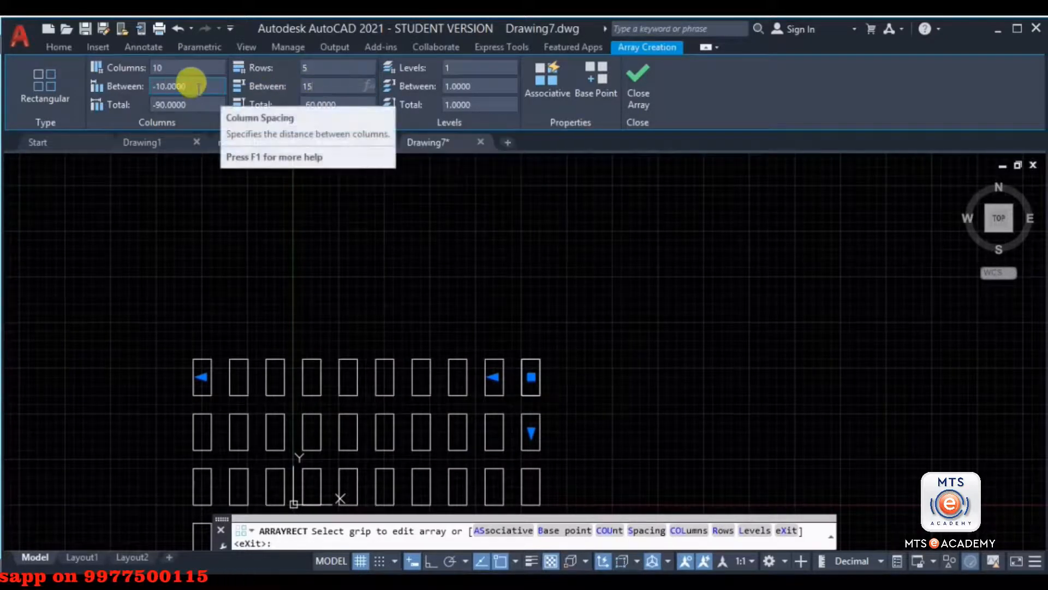
{"action": "left_click", "coordinate": [154, 86]}
{"action": "type", "text": "15"}
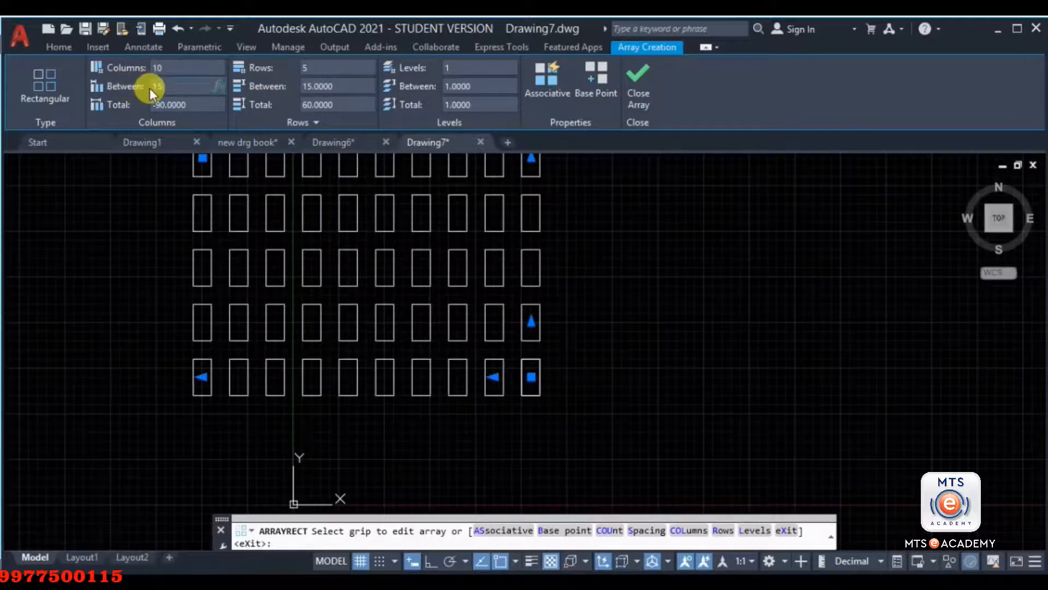
{"action": "left_click", "coordinate": [539, 91]}
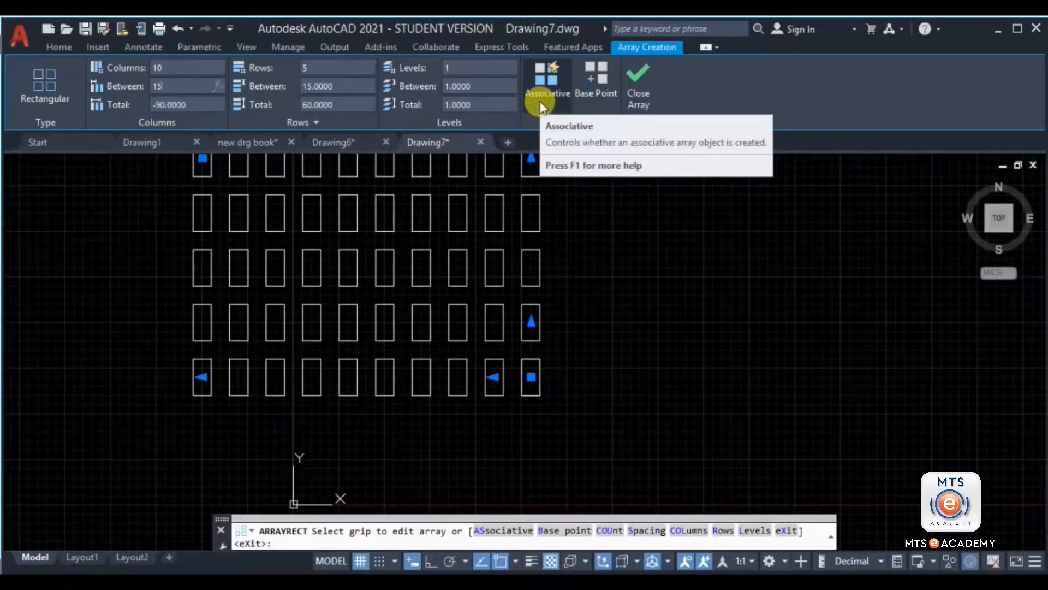
{"action": "middle_click_drag", "start_coordinate": [590, 158], "coordinate": [617, 198]}
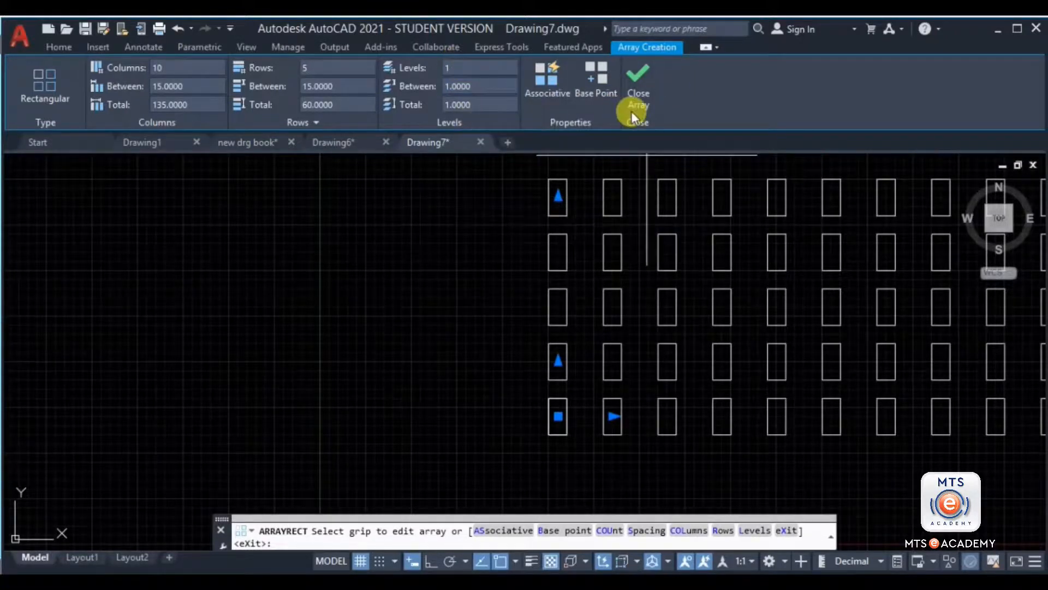
{"action": "middle_click_drag", "start_coordinate": [691, 274], "coordinate": [505, 289]}
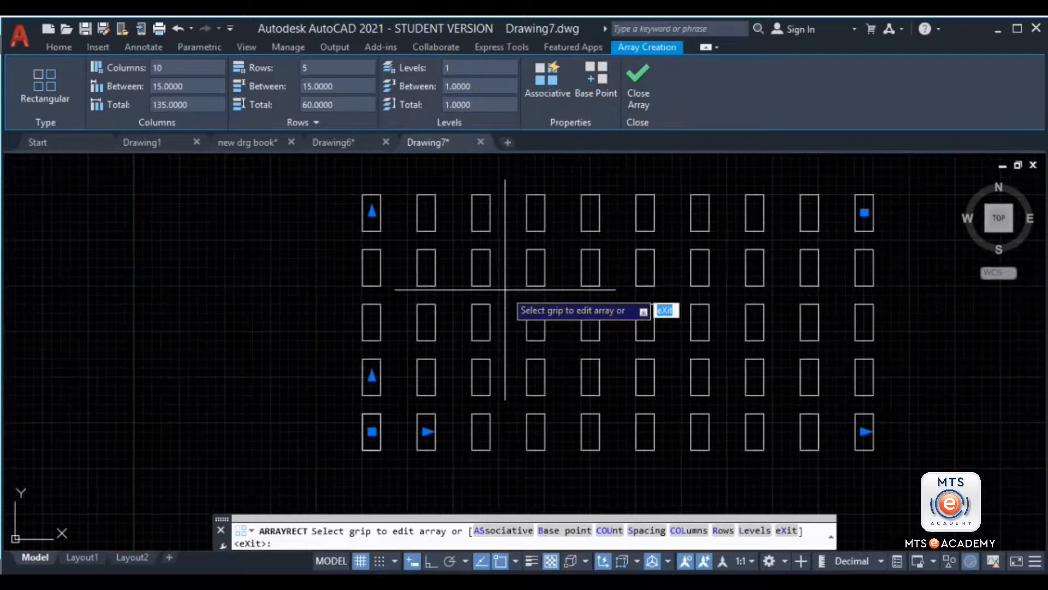
{"action": "left_click", "coordinate": [636, 92]}
Draw a rectangle 5 wide and 10 high in the empty space beside the finished array.
{"action": "scroll", "coordinate": [729, 313], "scroll_direction": "down", "scroll_amount": 2}
{"action": "middle_click_drag", "start_coordinate": [731, 314], "coordinate": [412, 332]}
{"action": "middle_click_drag", "start_coordinate": [513, 293], "coordinate": [330, 345]}
{"action": "type", "text": "rec"}
{"action": "key", "text": "Return"}
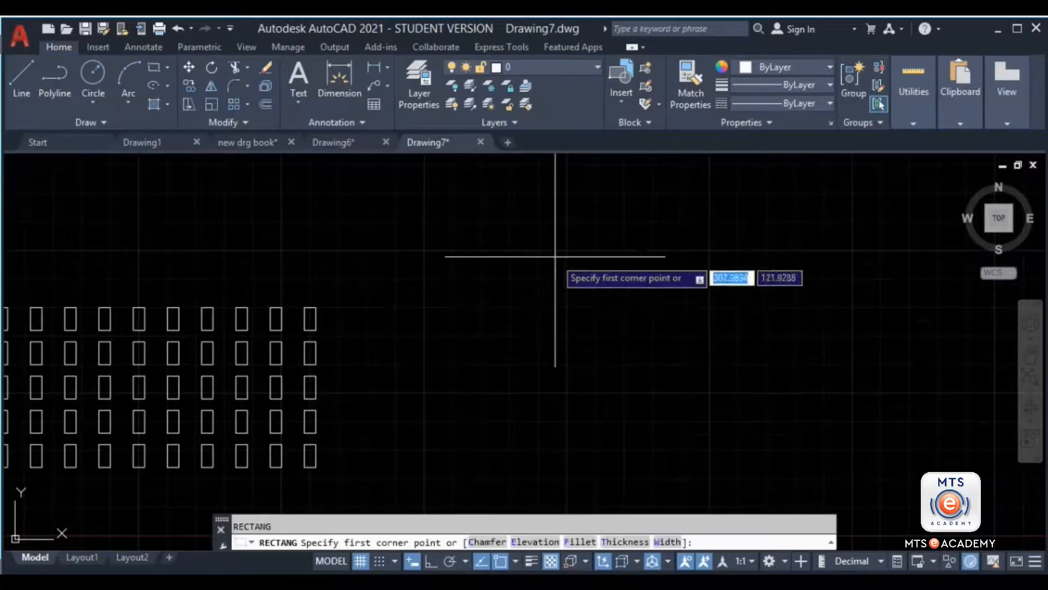
{"action": "left_click", "coordinate": [555, 257]}
{"action": "type", "text": "5"}
{"action": "key", "text": "Tab"}
{"action": "type", "text": "10"}
{"action": "key", "text": "Return"}
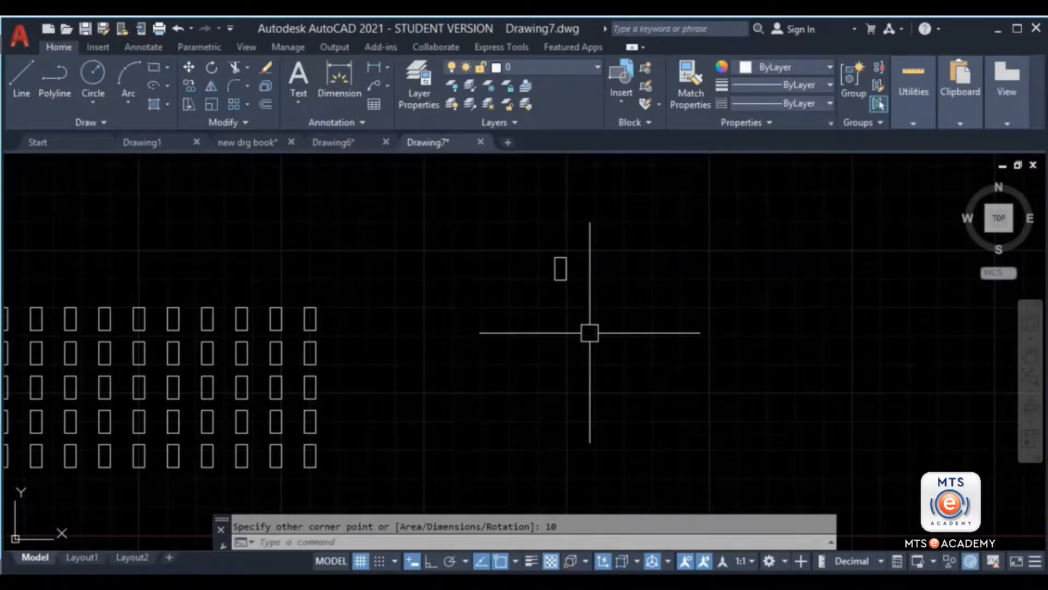
Draw a circle inside the new 5 by 10 rectangle, narrower than the rectangle's width.
{"action": "scroll", "coordinate": [557, 241], "scroll_direction": "up", "scroll_amount": 5}
{"action": "type", "text": "c"}
{"action": "key", "text": "Return"}
{"action": "left_click", "coordinate": [533, 282]}
{"action": "left_click", "coordinate": [543, 253]}
Create a rectangular array from the new rectangle together with the circle inside it.
{"action": "scroll", "coordinate": [636, 270], "scroll_direction": "down", "scroll_amount": 2}
{"action": "left_click", "coordinate": [655, 211]}
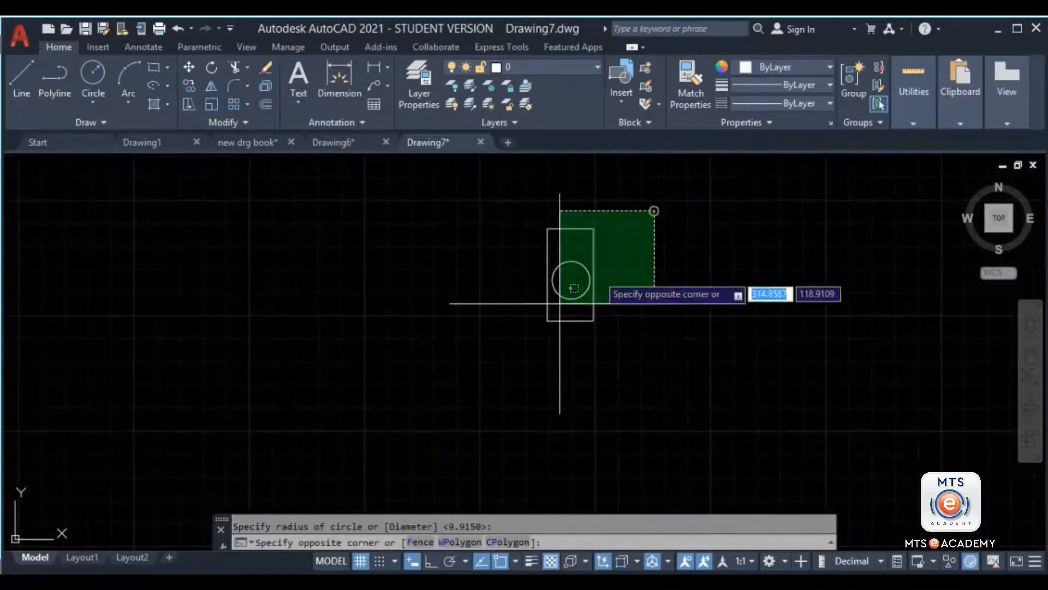
{"action": "left_click", "coordinate": [458, 369]}
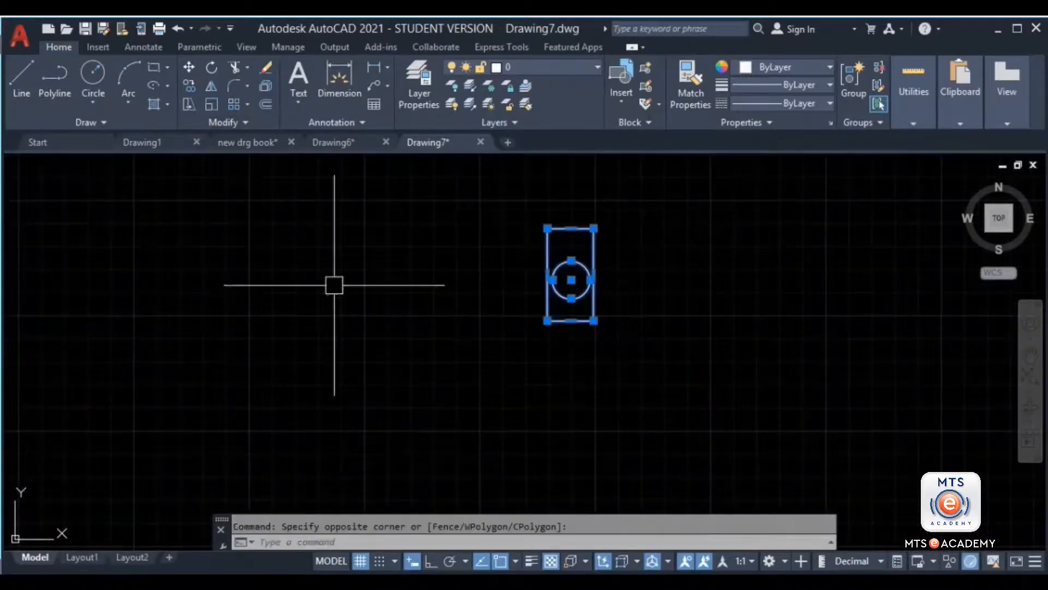
{"action": "type", "text": "ar"}
{"action": "key", "text": "Return"}
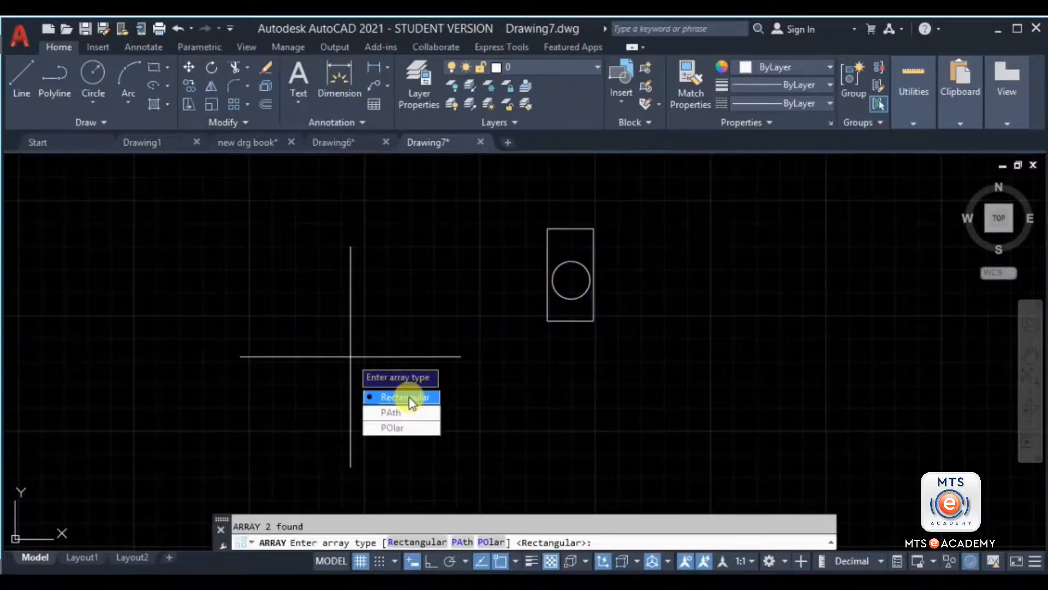
{"action": "left_click", "coordinate": [410, 403]}
Set the rectangle-and-circle array to 10 columns and 5 rows.
{"action": "scroll", "coordinate": [437, 397], "scroll_direction": "down", "scroll_amount": 4}
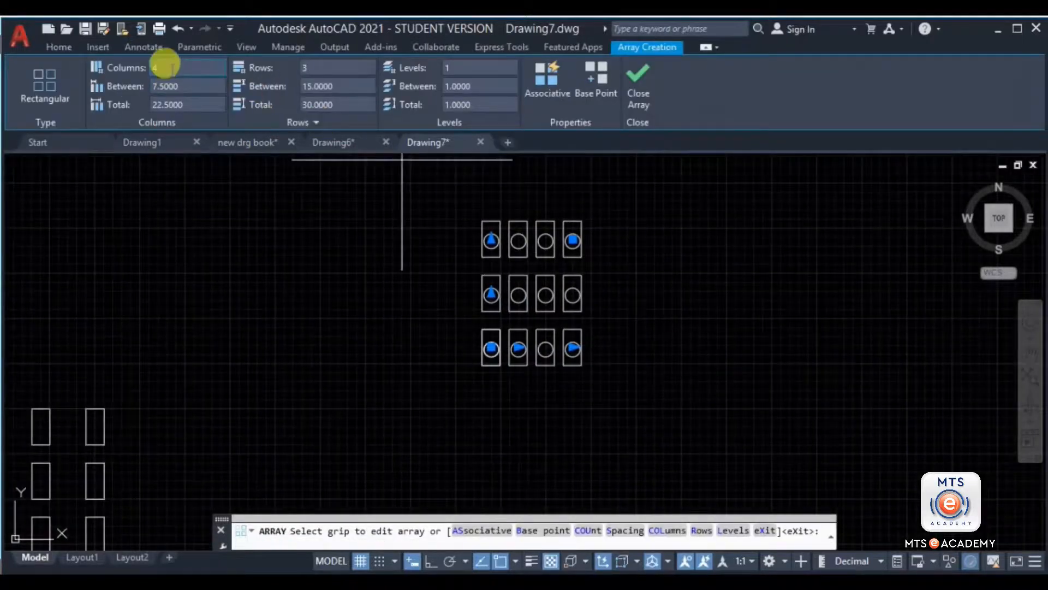
{"action": "type", "text": "10"}
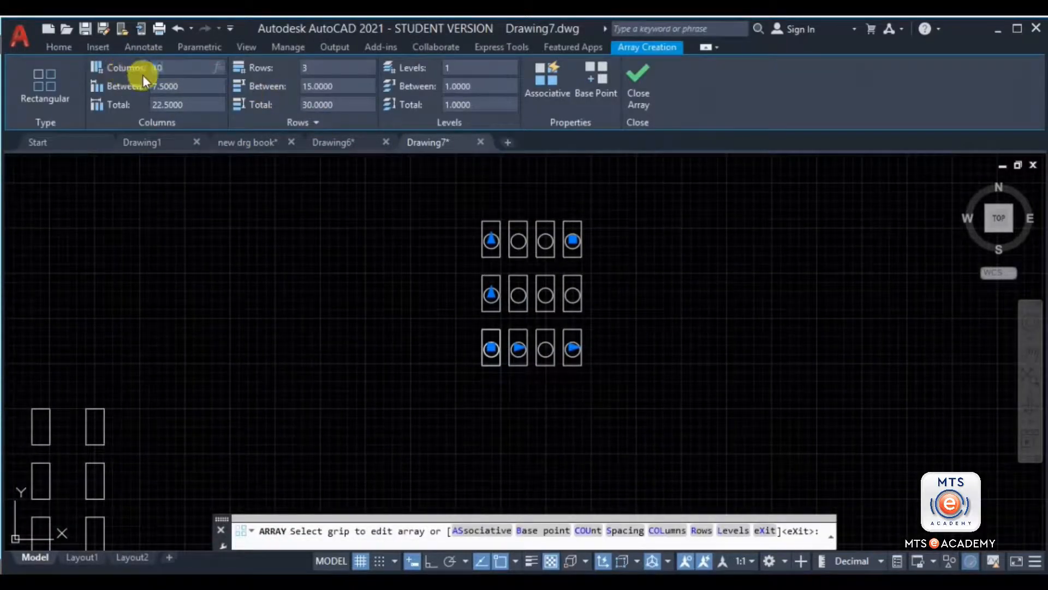
{"action": "key", "text": "Return"}
{"action": "left_click", "coordinate": [309, 92]}
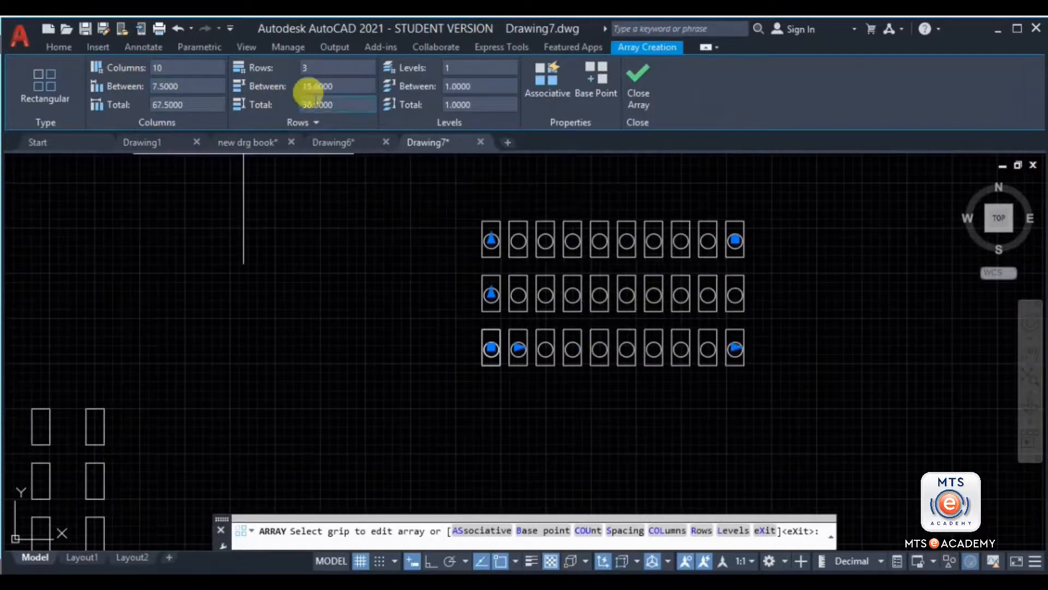
{"action": "left_click", "coordinate": [319, 67]}
{"action": "type", "text": "5"}
{"action": "key", "text": "Return"}
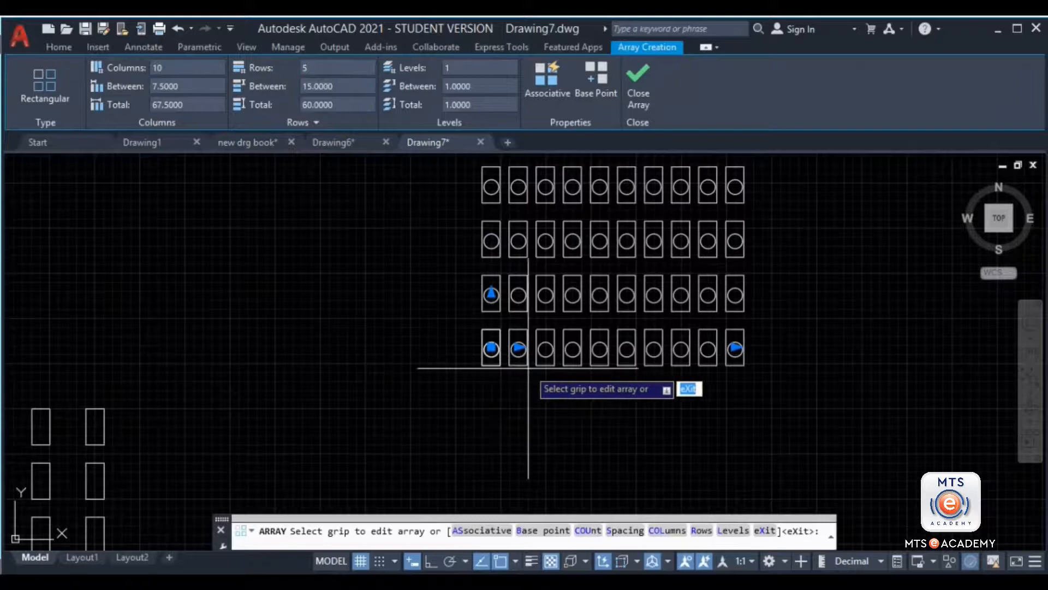
Set the column spacing and the row spacing both to 20 and finish the rectangle-and-circle array.
{"action": "left_click", "coordinate": [183, 86]}
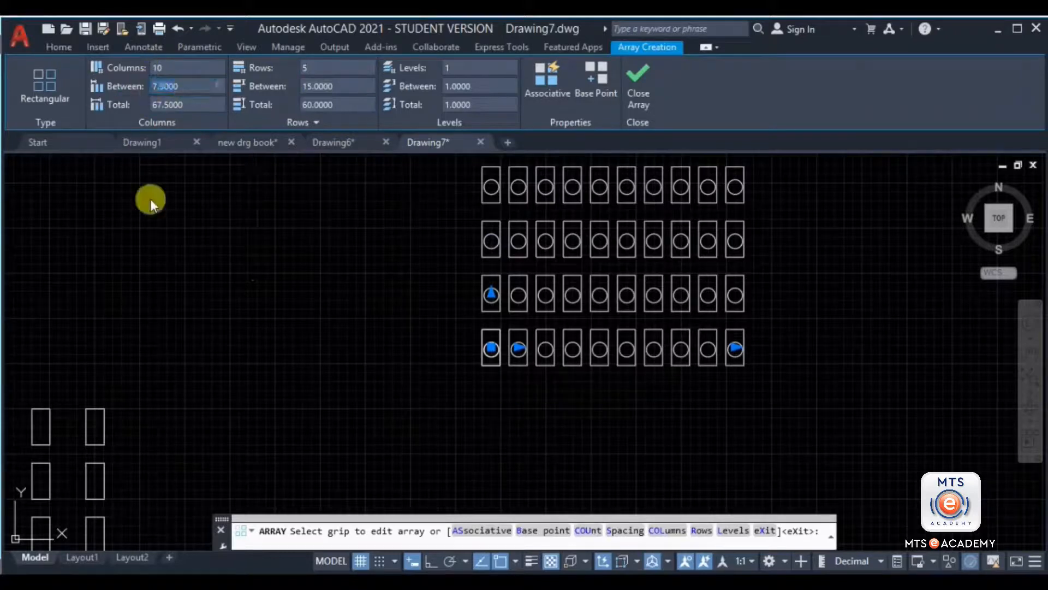
{"action": "type", "text": "20"}
{"action": "key", "text": "Return"}
{"action": "left_click", "coordinate": [314, 83]}
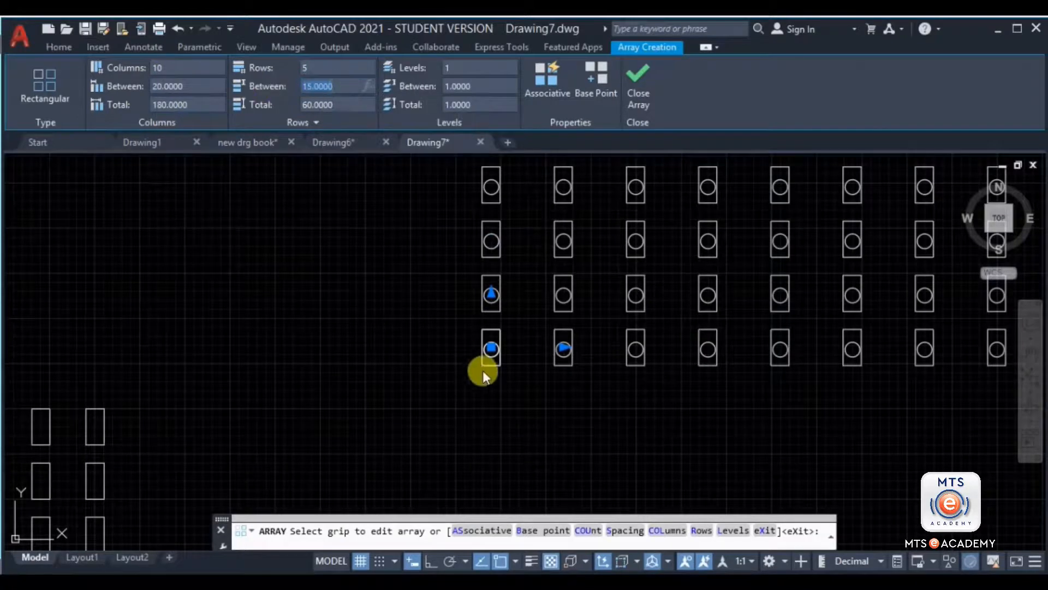
{"action": "type", "text": "20"}
{"action": "key", "text": "Return"}
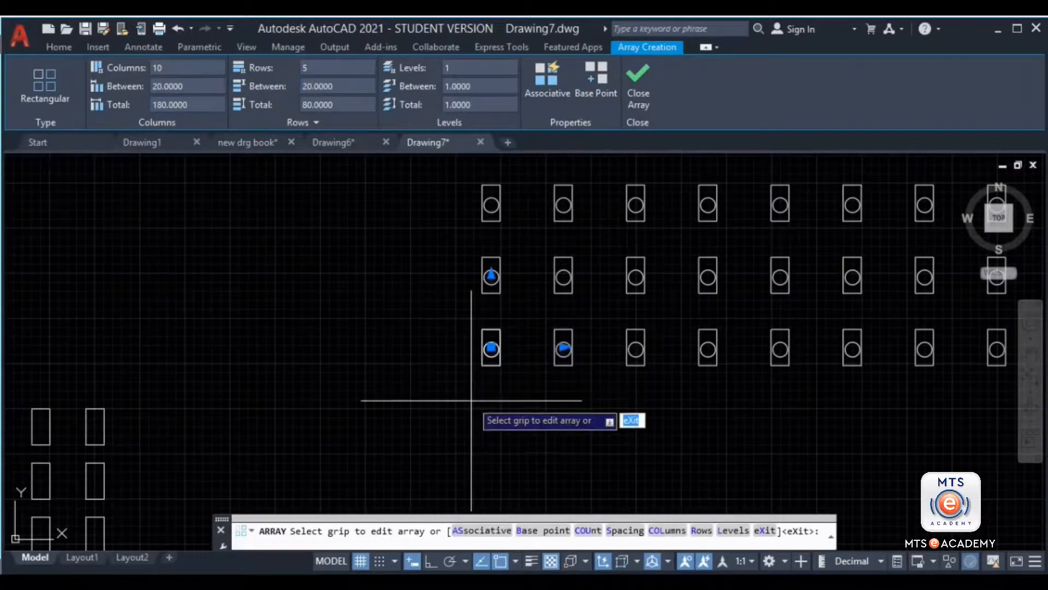
{"action": "scroll", "coordinate": [469, 381], "scroll_direction": "down", "scroll_amount": 4}
{"action": "scroll", "coordinate": [697, 386], "scroll_direction": "up", "scroll_amount": 1}
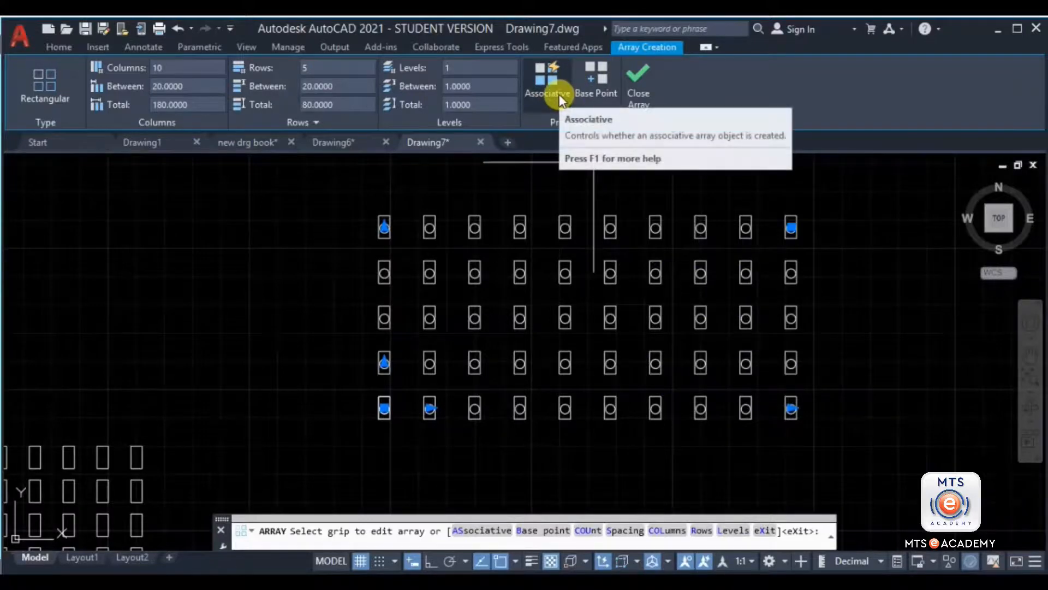
{"action": "left_click", "coordinate": [637, 87]}
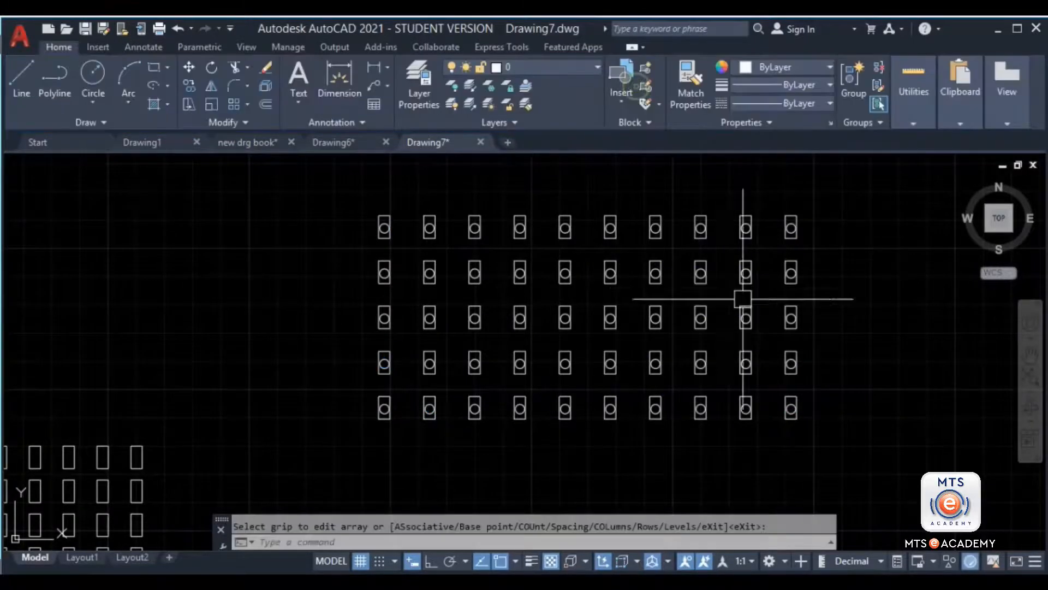
Delete both rectangular arrays from the drawing.
{"action": "scroll", "coordinate": [719, 287], "scroll_direction": "down", "scroll_amount": 4}
{"action": "left_click", "coordinate": [840, 186]}
{"action": "left_click", "coordinate": [377, 427]}
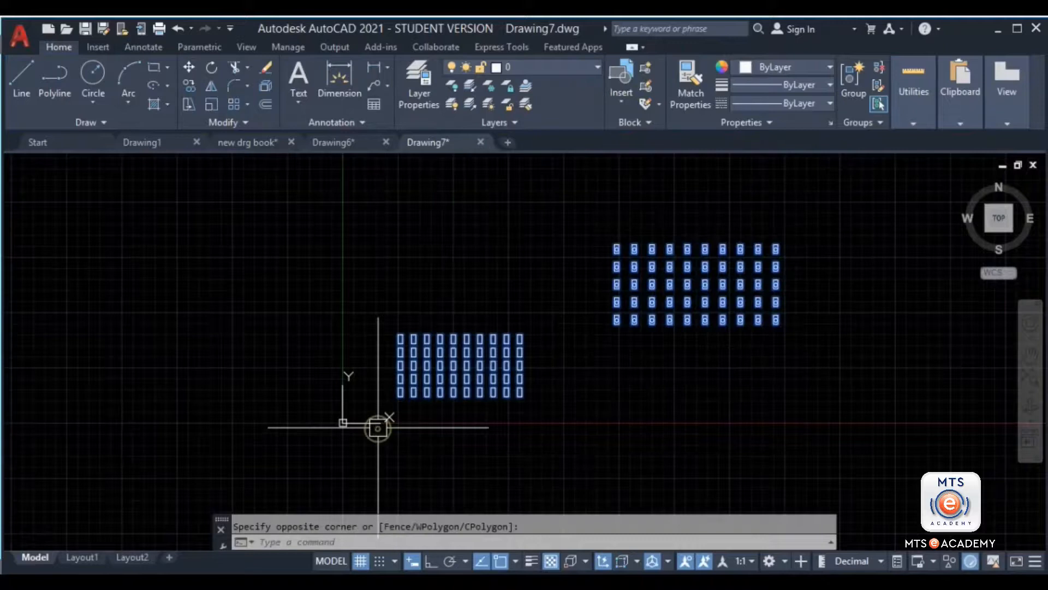
{"action": "key", "text": "Delete"}
Draw a long horizontal line in the cleared drawing area with Ortho mode on.
{"action": "key", "text": "l"}
{"action": "key", "text": "Return"}
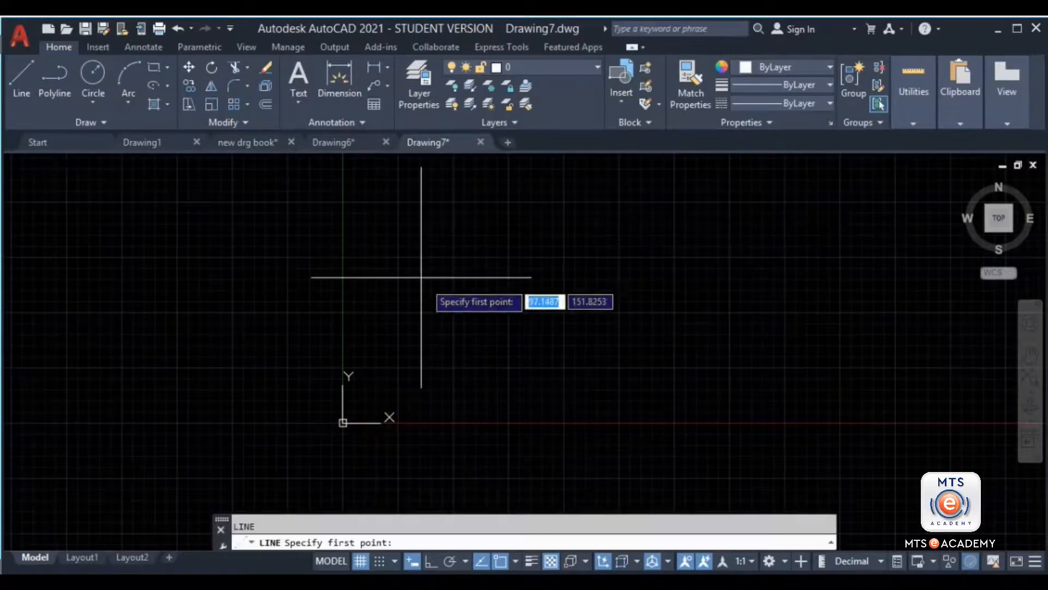
{"action": "left_click", "coordinate": [412, 276]}
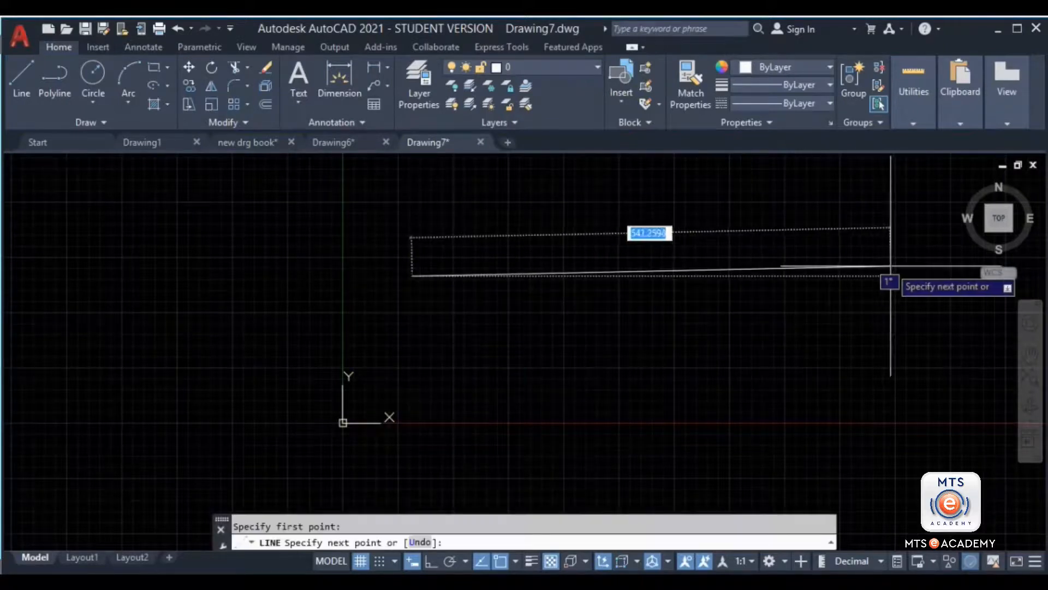
{"action": "left_click", "coordinate": [431, 562]}
{"action": "key", "text": "Escape"}
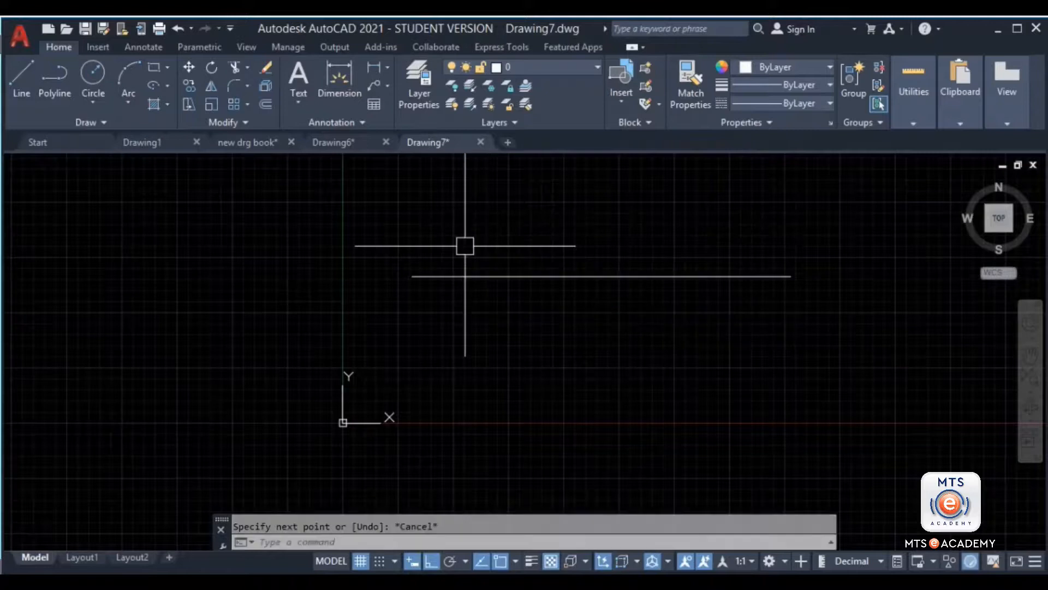
Draw a tall, narrow rectangle standing on the line, with its lower-left corner at the line's left end.
{"action": "middle_click_drag", "start_coordinate": [475, 260], "coordinate": [486, 304]}
{"action": "key", "text": "Return"}
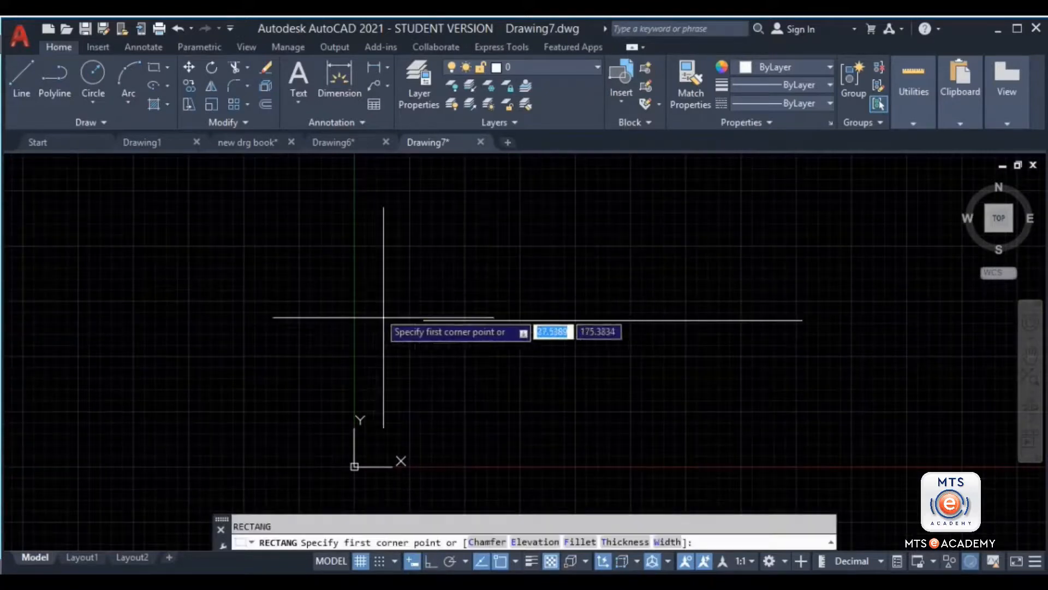
{"action": "left_click", "coordinate": [423, 320]}
{"action": "left_click", "coordinate": [434, 231]}
{"action": "key", "text": "Escape"}
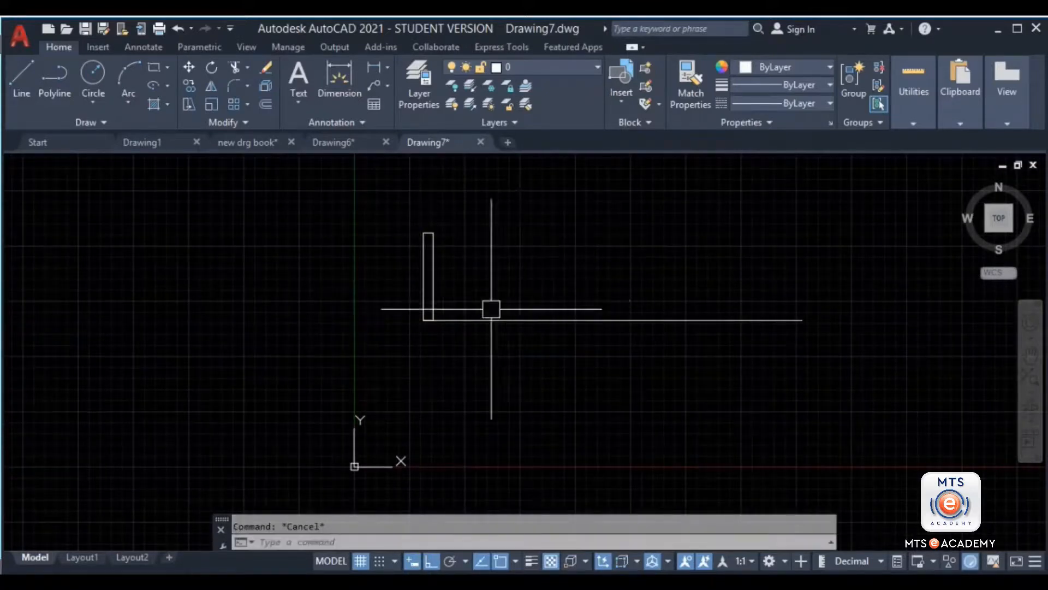
Create a path array of the narrow rectangle using the horizontal line as the path curve.
{"action": "left_click", "coordinate": [479, 322]}
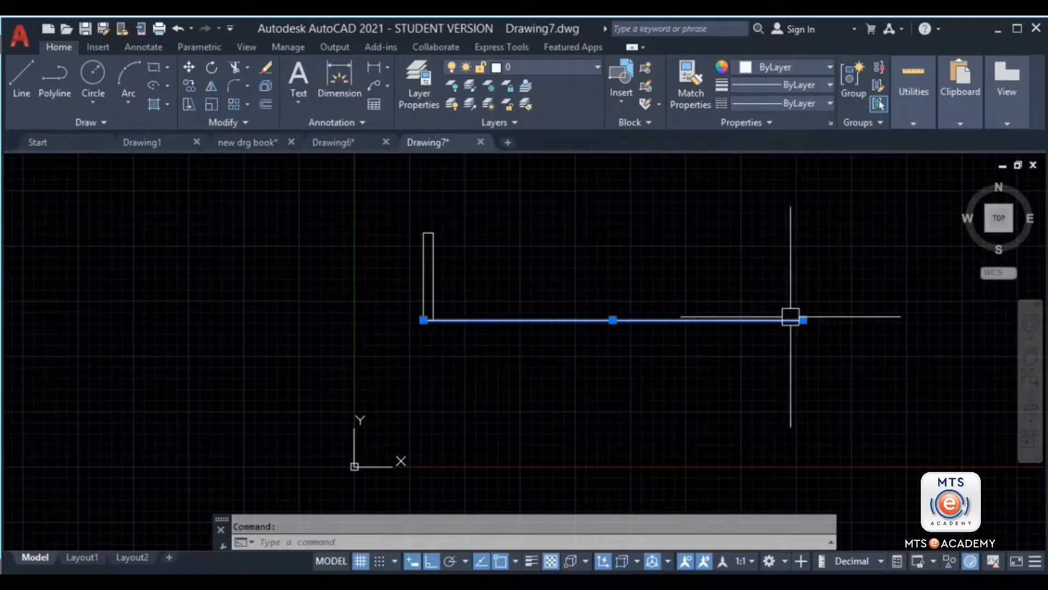
{"action": "key", "text": "Escape"}
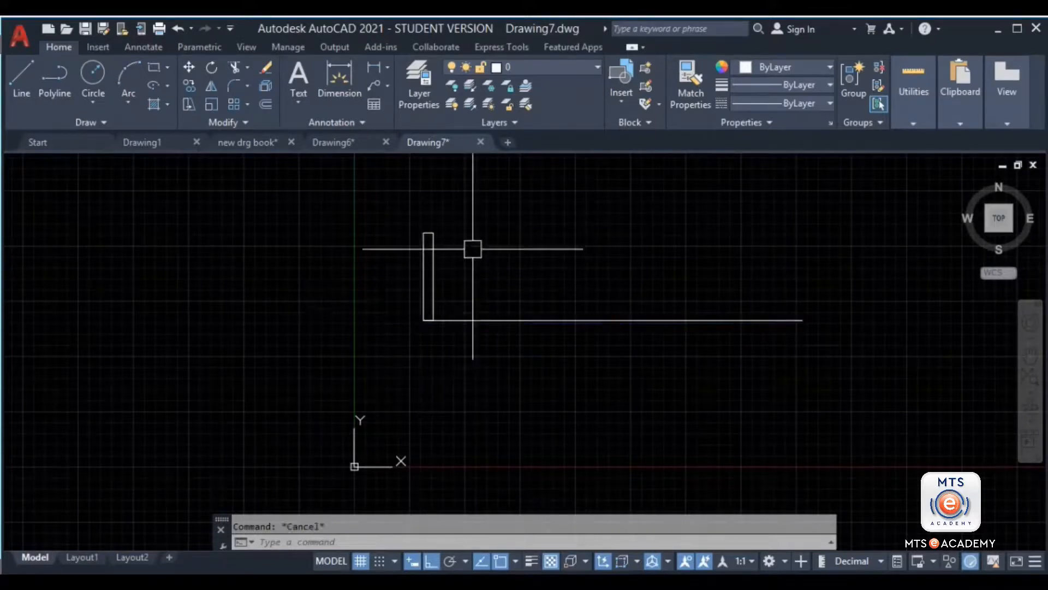
{"action": "left_click", "coordinate": [472, 251]}
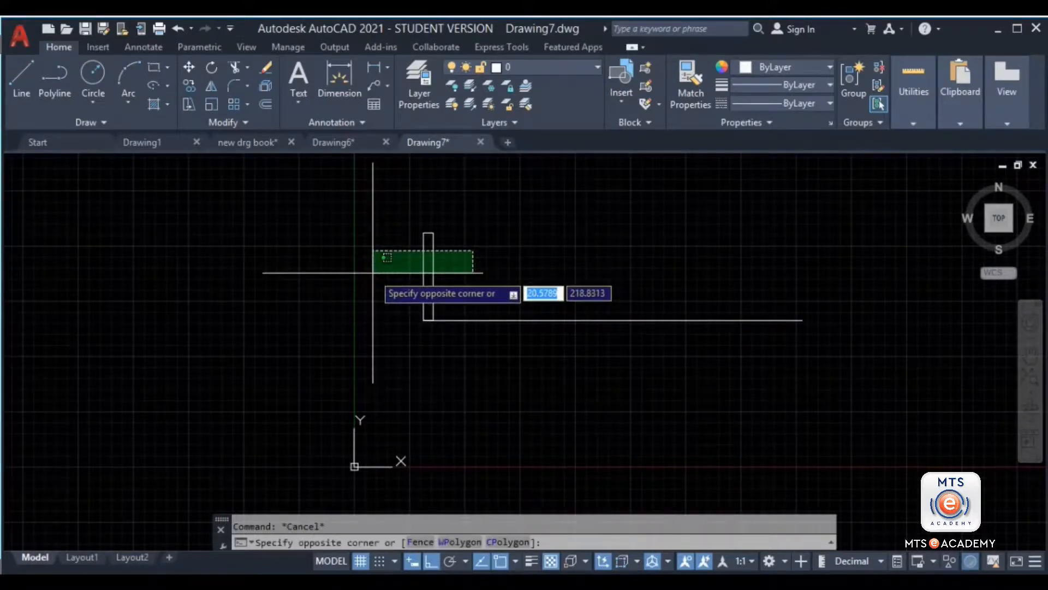
{"action": "left_click", "coordinate": [373, 272]}
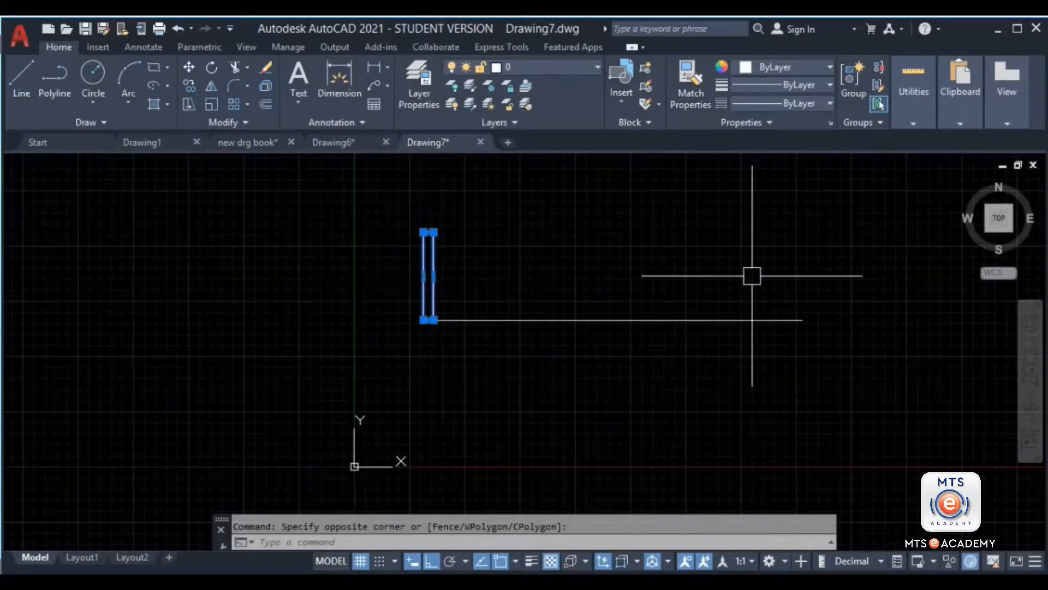
{"action": "left_click", "coordinate": [249, 104]}
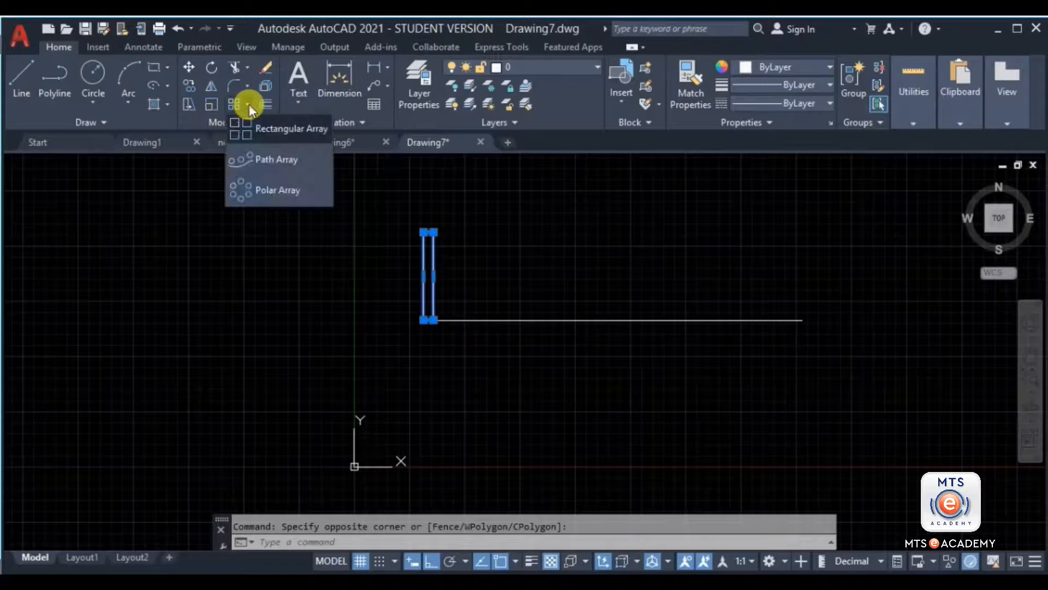
{"action": "left_click", "coordinate": [264, 158]}
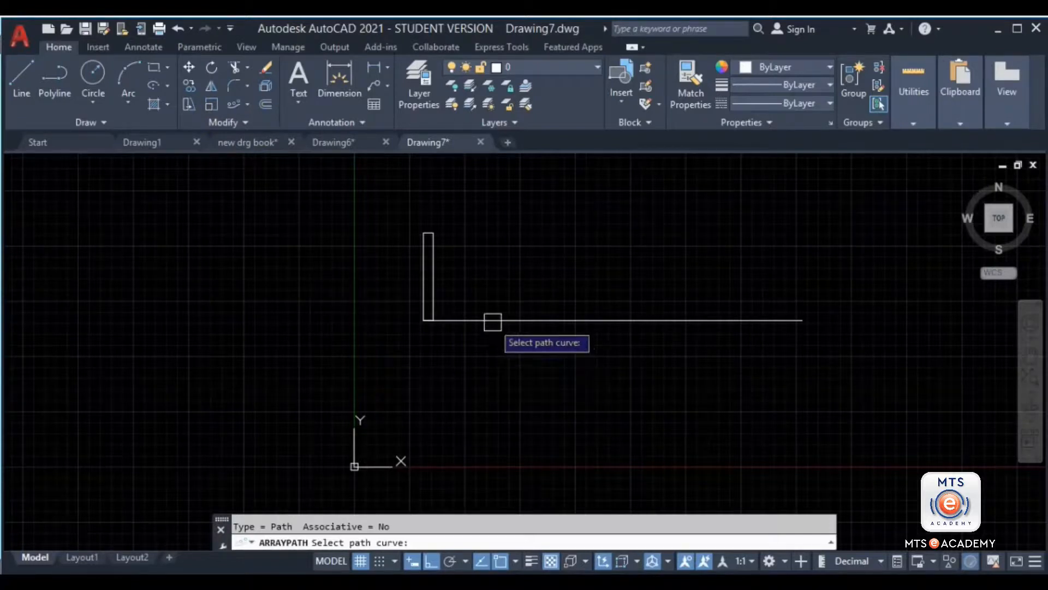
{"action": "left_click", "coordinate": [493, 320]}
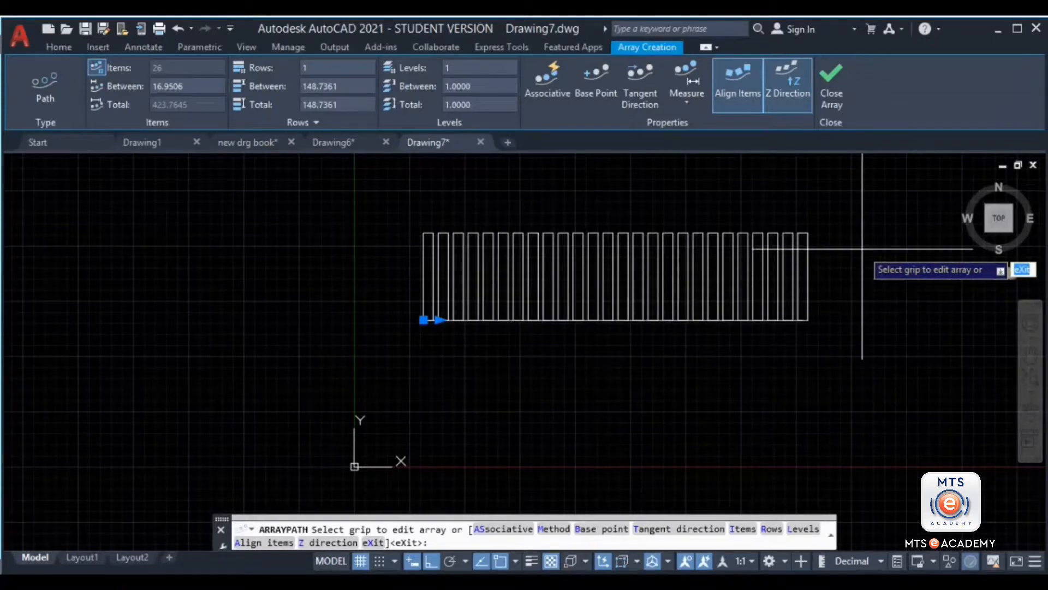
Set the spacing between the path array's items to 25.
{"action": "left_click", "coordinate": [196, 86]}
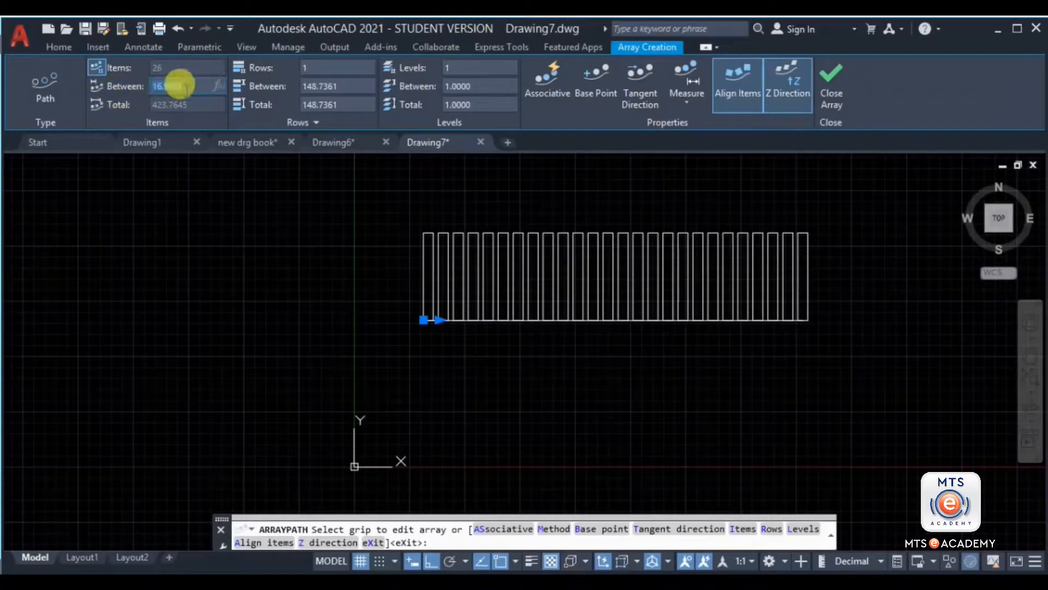
{"action": "type", "text": "25"}
{"action": "key", "text": "Return"}
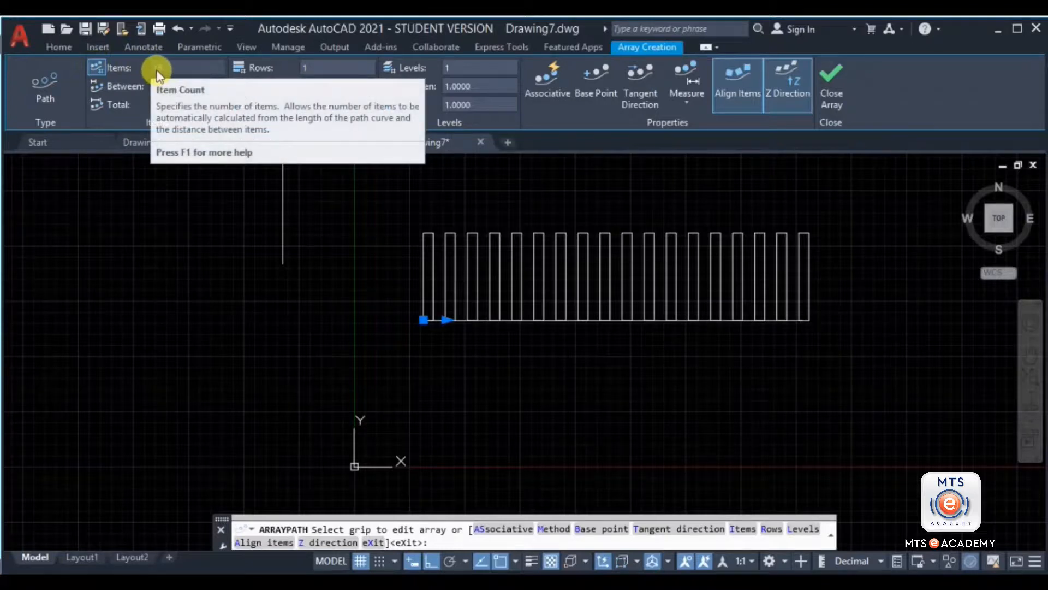
Switch the path array to a manually entered item count and set it to 15.
{"action": "left_click", "coordinate": [96, 67]}
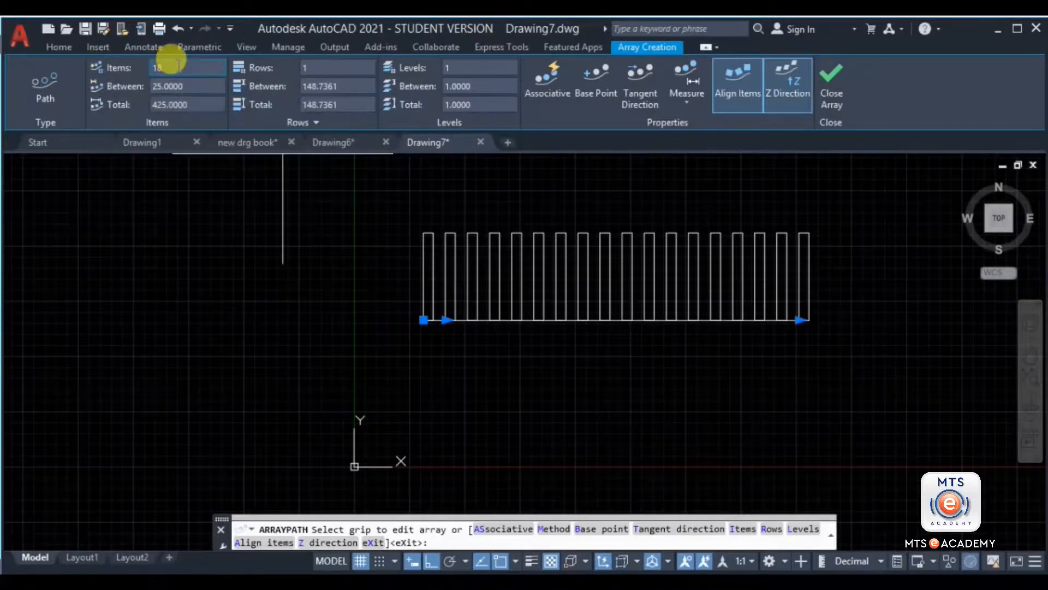
{"action": "type", "text": "15"}
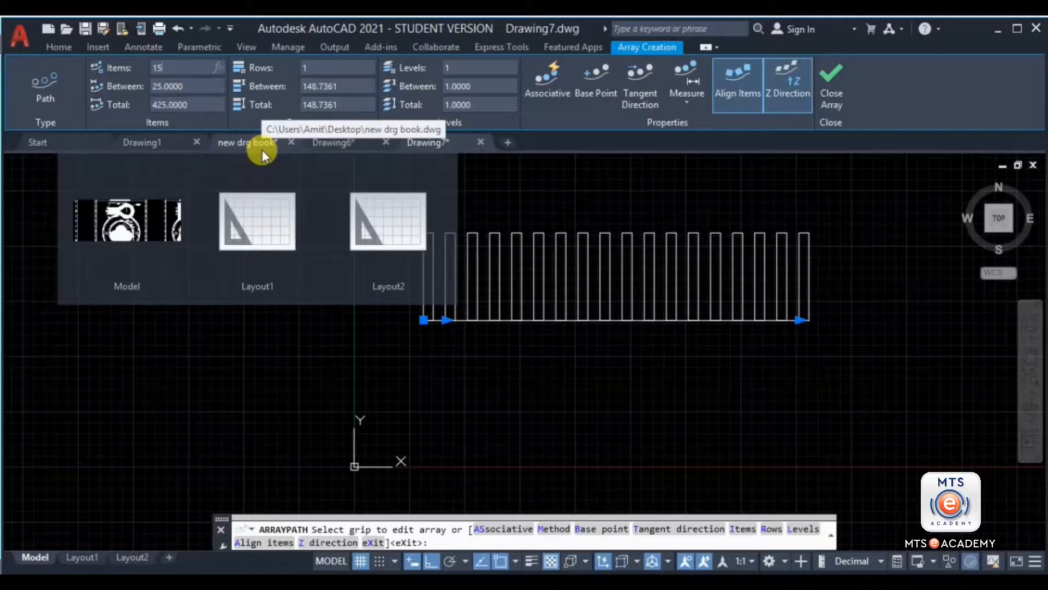
{"action": "key", "text": "Return"}
Set the path array's number of rows to 5.
{"action": "left_click", "coordinate": [314, 70]}
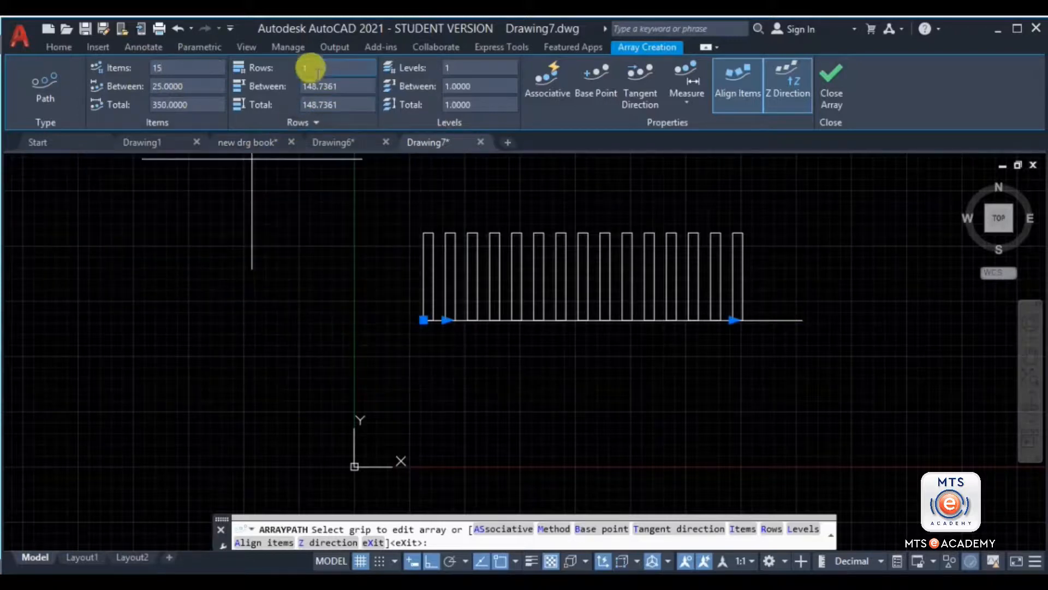
{"action": "middle_click_drag", "start_coordinate": [330, 221], "coordinate": [304, 356]}
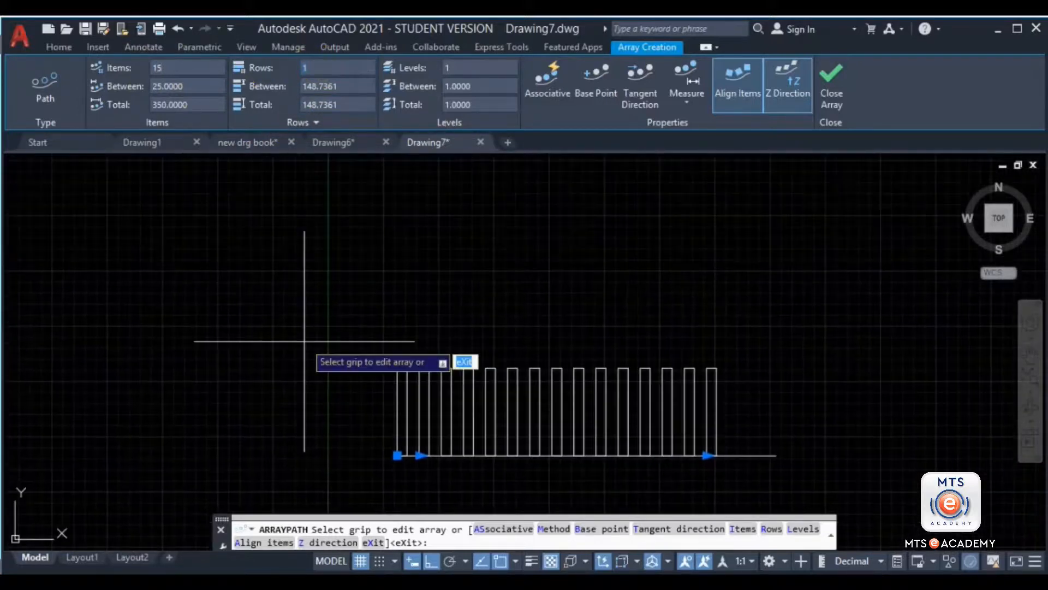
{"action": "type", "text": "5"}
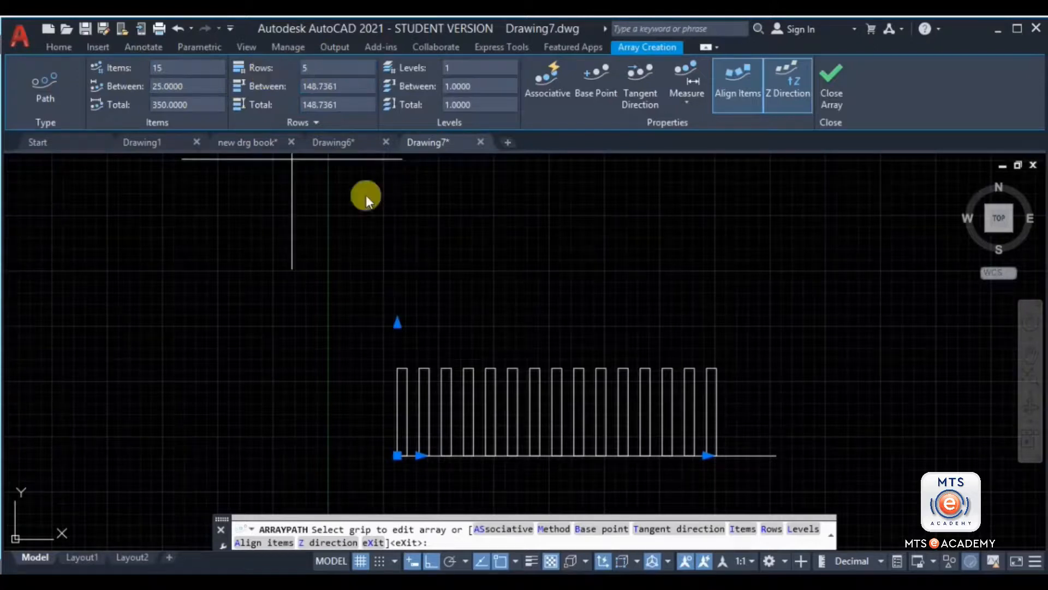
{"action": "scroll", "coordinate": [608, 347], "scroll_direction": "down", "scroll_amount": 4}
{"action": "middle_click_drag", "start_coordinate": [548, 361], "coordinate": [552, 440]}
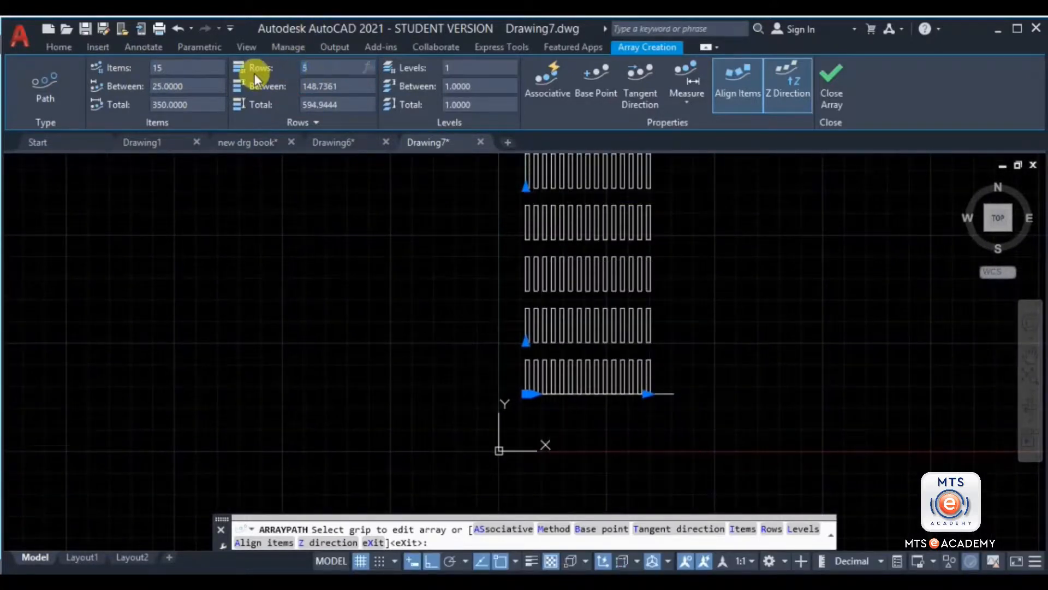
Set the path array's row count back to 1 and finish the array.
{"action": "type", "text": "1"}
{"action": "key", "text": "Return"}
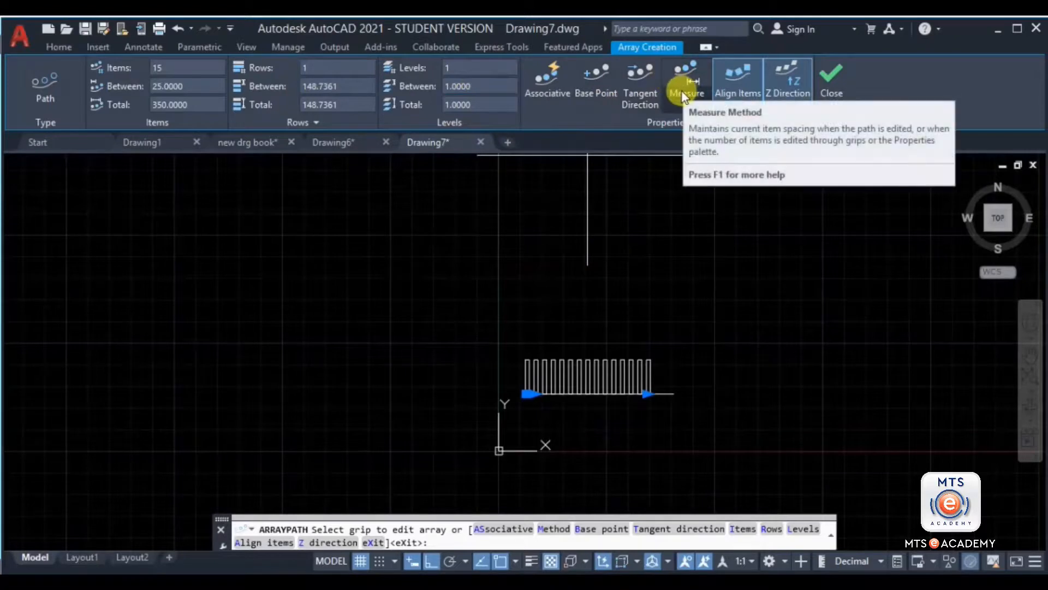
{"action": "left_click", "coordinate": [827, 96]}
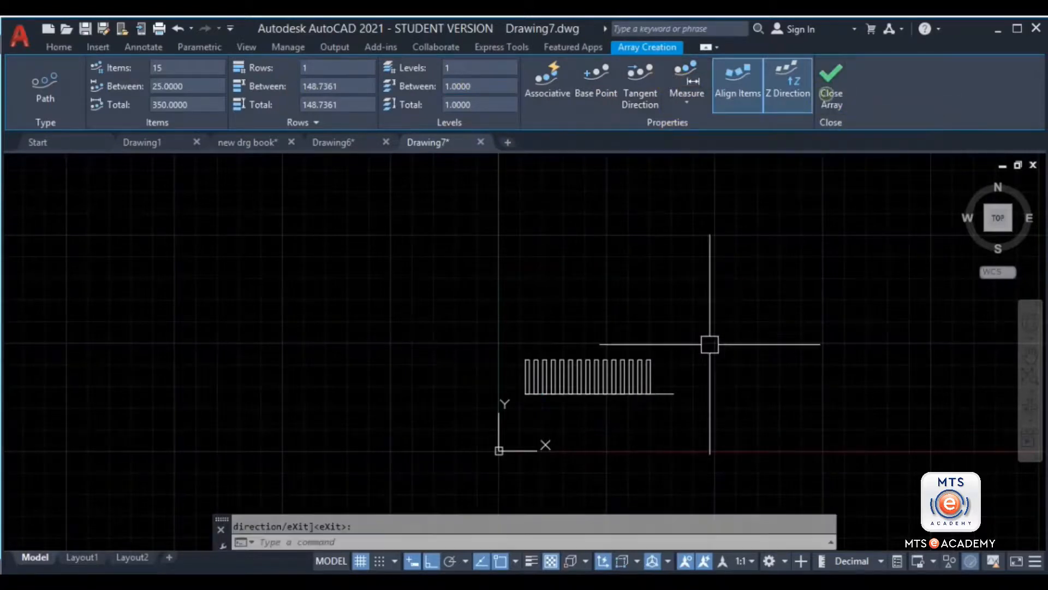
Draw a five-segment stepped polyline beside the arrayed rectangles: across, down, across, up and across again.
{"action": "middle_click_drag", "start_coordinate": [614, 292], "coordinate": [477, 315]}
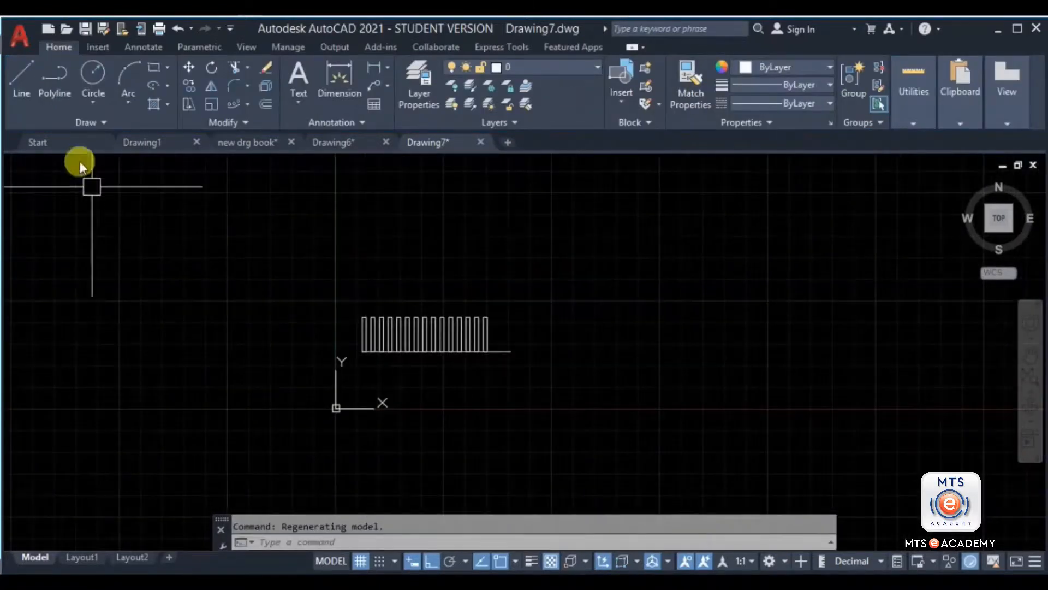
{"action": "left_click", "coordinate": [58, 74]}
{"action": "middle_click_drag", "start_coordinate": [409, 267], "coordinate": [234, 346]}
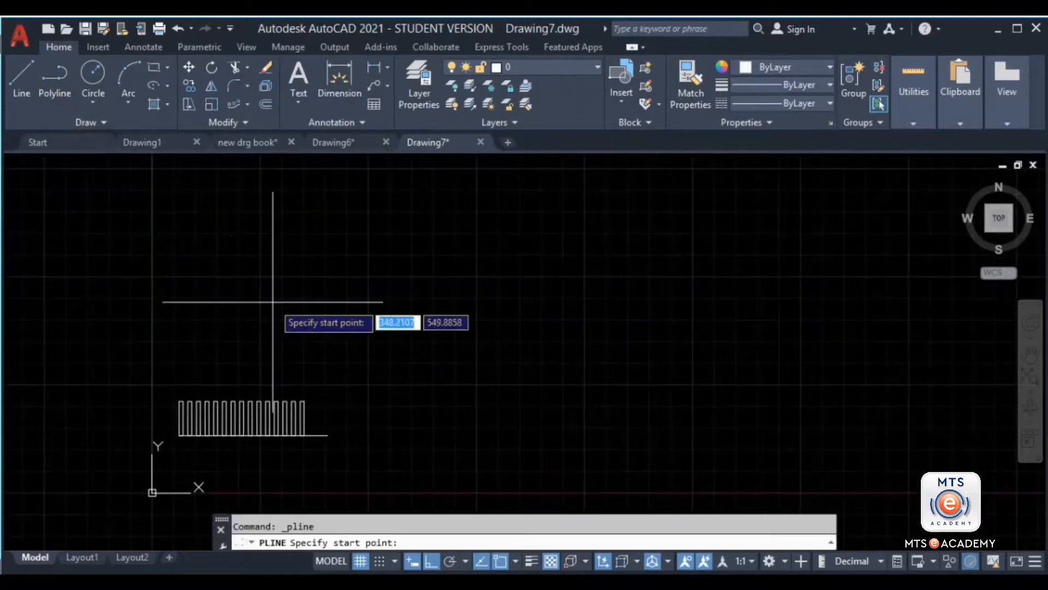
{"action": "left_click", "coordinate": [246, 276]}
{"action": "left_click", "coordinate": [59, 90]}
{"action": "left_click", "coordinate": [261, 244]}
{"action": "left_click", "coordinate": [465, 245]}
{"action": "left_click", "coordinate": [465, 450]}
{"action": "left_click", "coordinate": [771, 451]}
{"action": "left_click", "coordinate": [771, 279]}
{"action": "left_click", "coordinate": [889, 279]}
{"action": "key", "text": "Return"}
Select the stepped polyline to check that it is a single object, and clear the selection.
{"action": "left_click", "coordinate": [506, 222]}
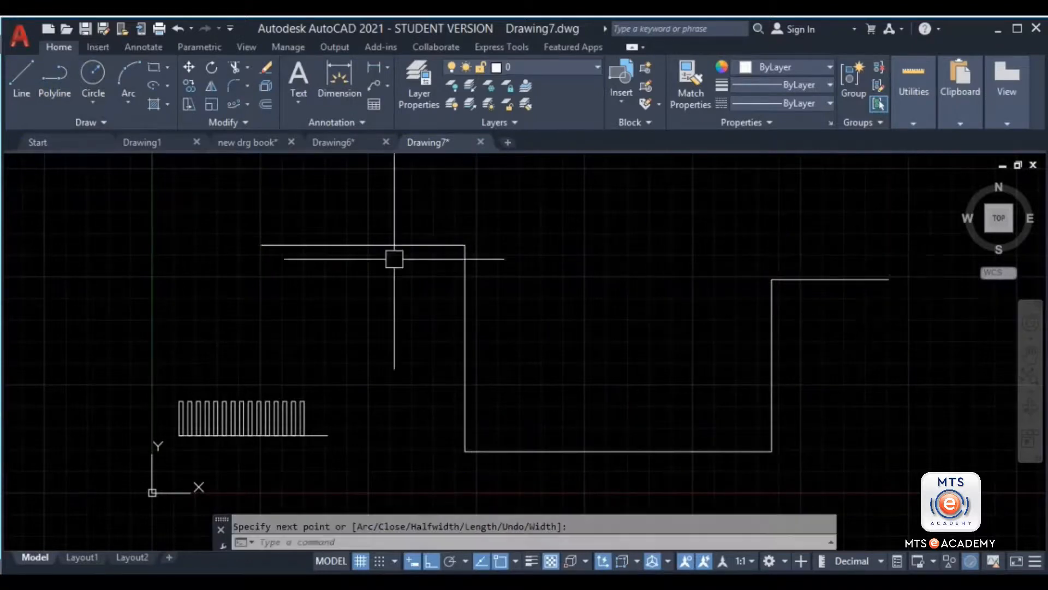
{"action": "left_click", "coordinate": [431, 297]}
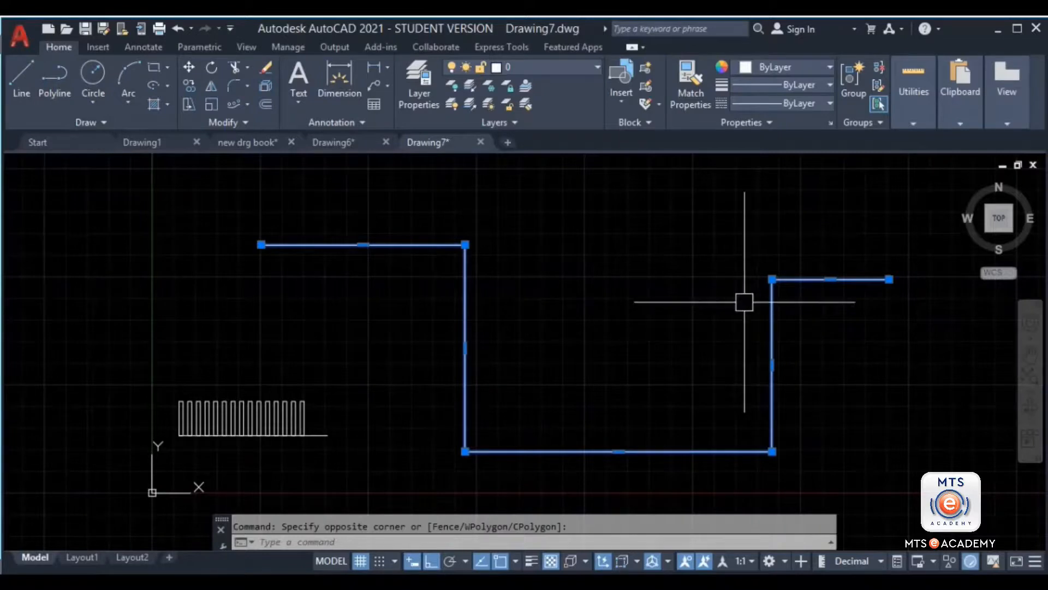
{"action": "key", "text": "Escape"}
Draw a circle with a radius of about 27.5 centred on the left end of the stepped polyline.
{"action": "scroll", "coordinate": [207, 262], "scroll_direction": "up", "scroll_amount": 2}
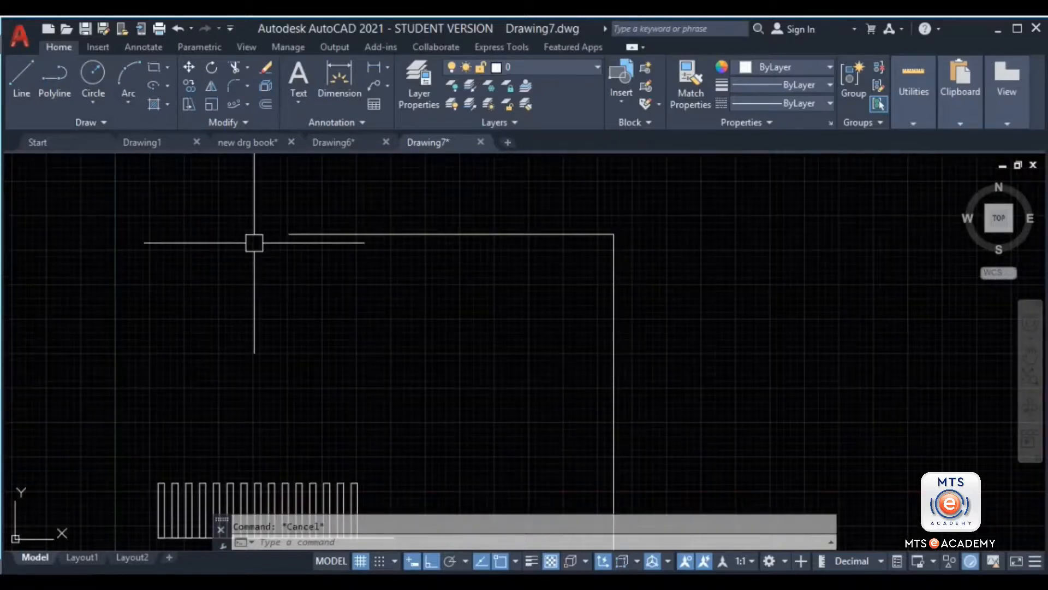
{"action": "type", "text": "c"}
{"action": "key", "text": "Return"}
{"action": "left_click", "coordinate": [289, 234]}
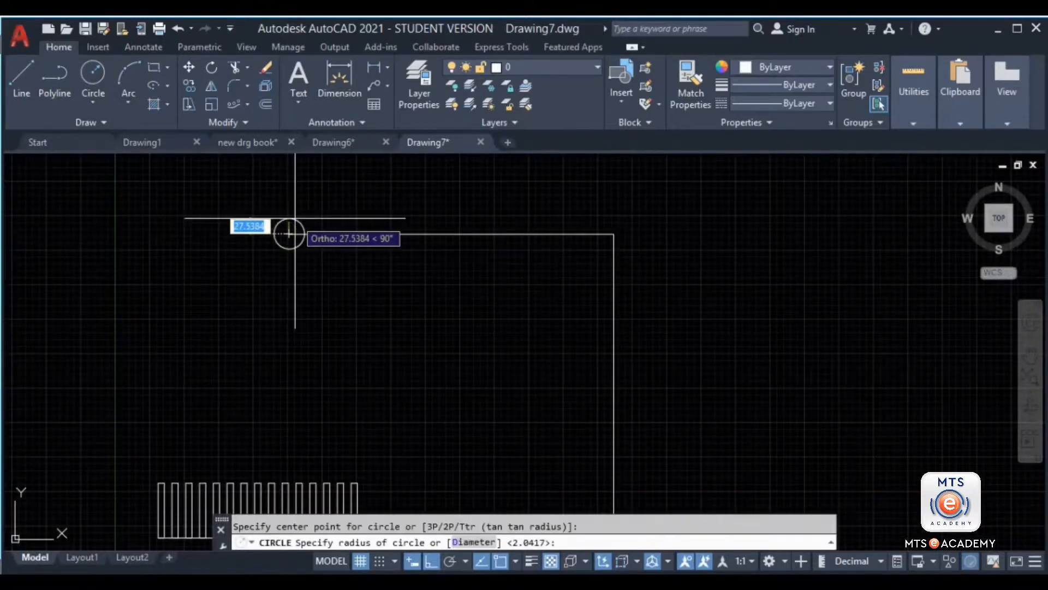
{"action": "left_click", "coordinate": [294, 218]}
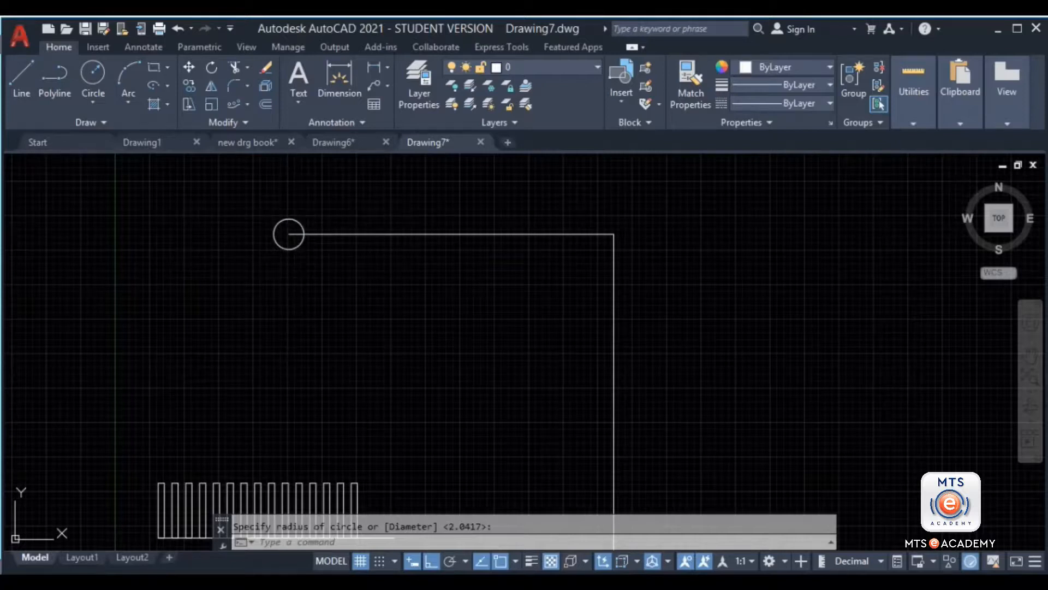
Create a path array of the circle along the stepped polyline and finish the array.
{"action": "left_click", "coordinate": [290, 225]}
{"action": "left_click", "coordinate": [233, 102]}
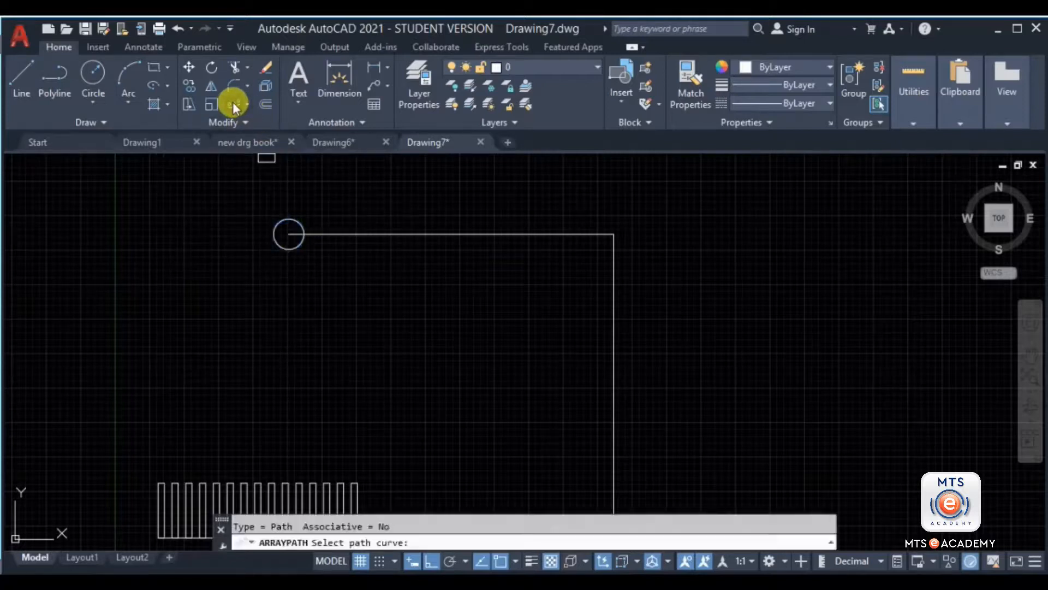
{"action": "left_click", "coordinate": [362, 234]}
{"action": "scroll", "coordinate": [259, 228], "scroll_direction": "down", "scroll_amount": 3}
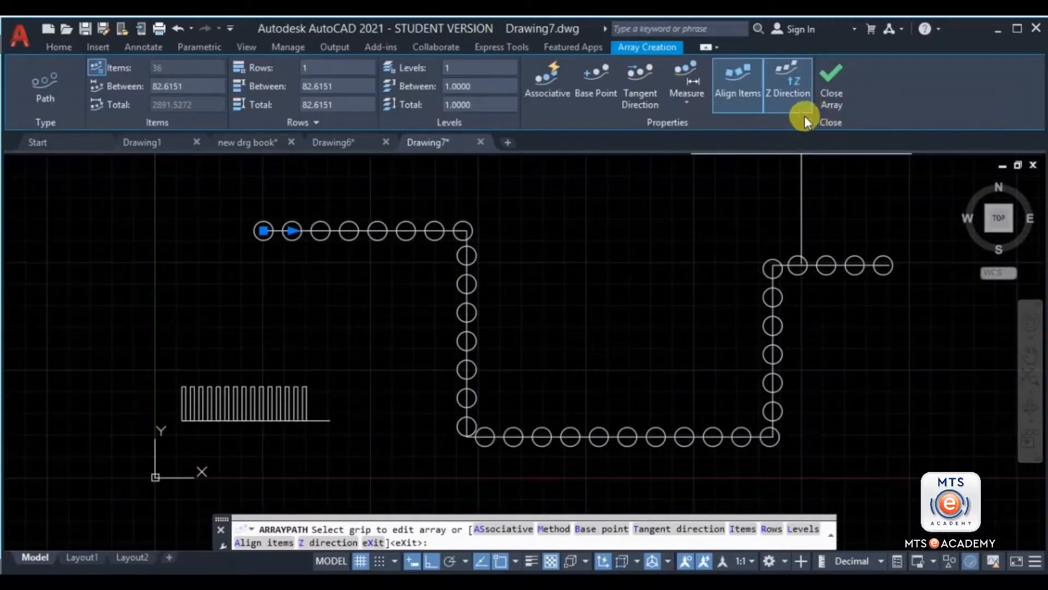
{"action": "left_click", "coordinate": [836, 88]}
Switch to the new drg book drawing and look over its practice sheets.
{"action": "scroll", "coordinate": [627, 295], "scroll_direction": "down", "scroll_amount": 3}
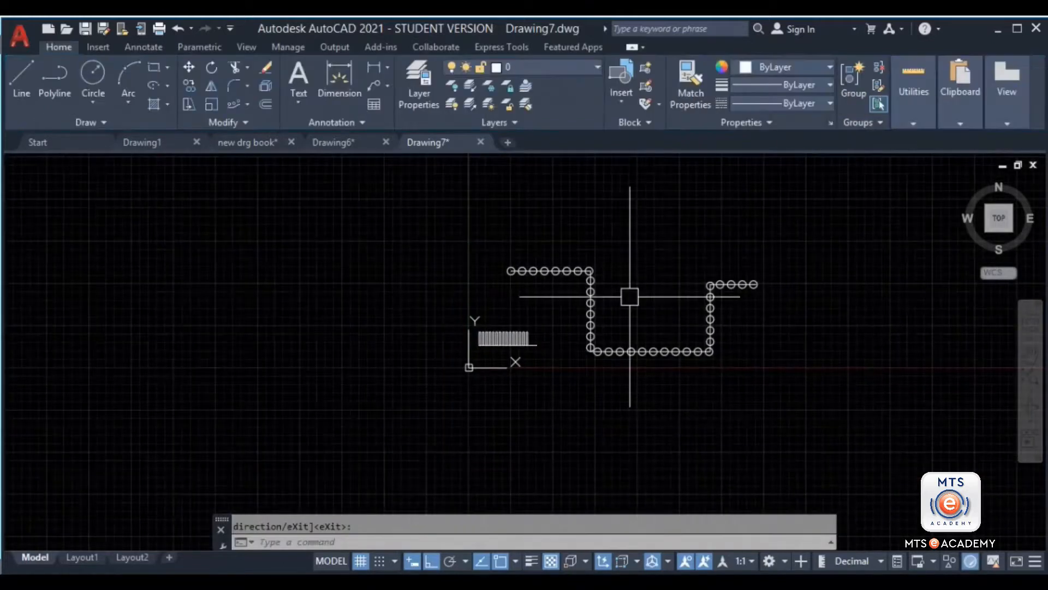
{"action": "left_click", "coordinate": [237, 142]}
{"action": "mouse_move", "coordinate": [632, 358]}
{"action": "middle_mouse_down"}
{"action": "mouse_move", "coordinate": [527, 293]}
{"action": "mouse_move", "coordinate": [466, 364]}
{"action": "middle_mouse_up"}
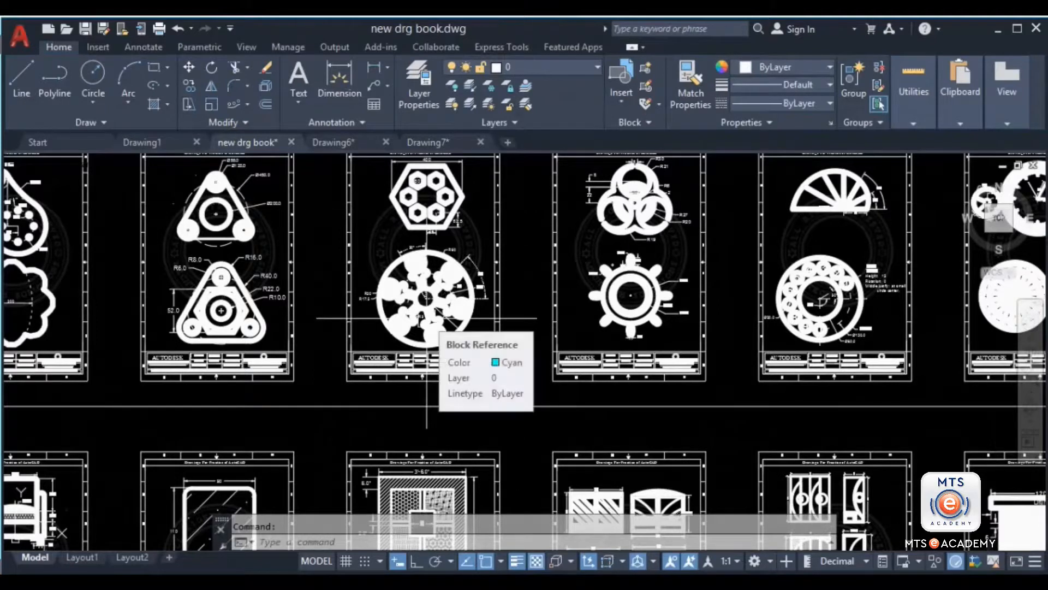
{"action": "scroll", "coordinate": [518, 373], "scroll_direction": "down", "scroll_amount": 2}
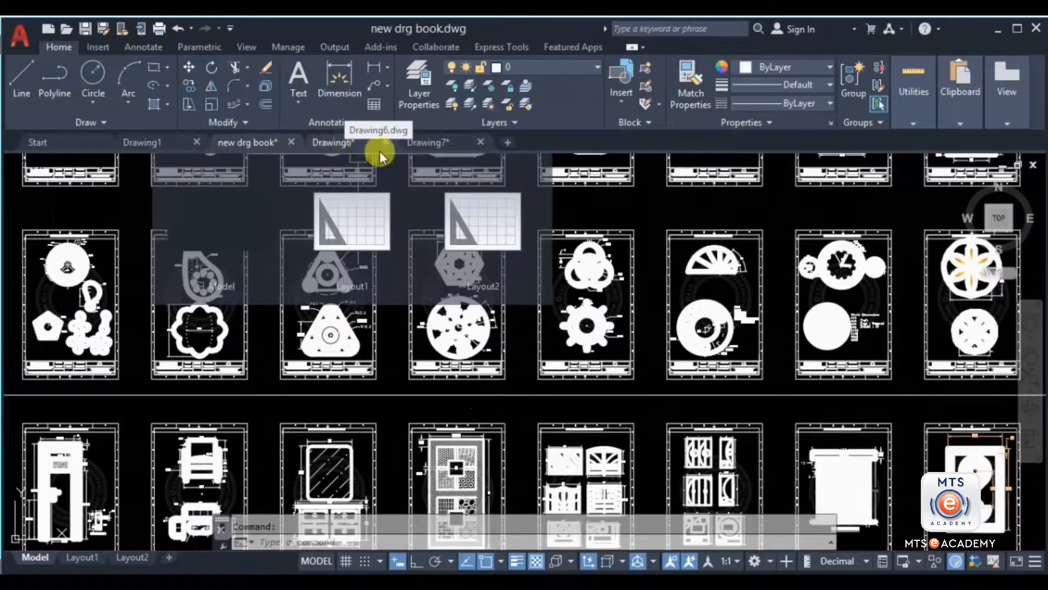
Switch to Drawing6 and draw a circle of diameter 50 to the right of the dimensioned reference figure.
{"action": "left_click", "coordinate": [427, 143]}
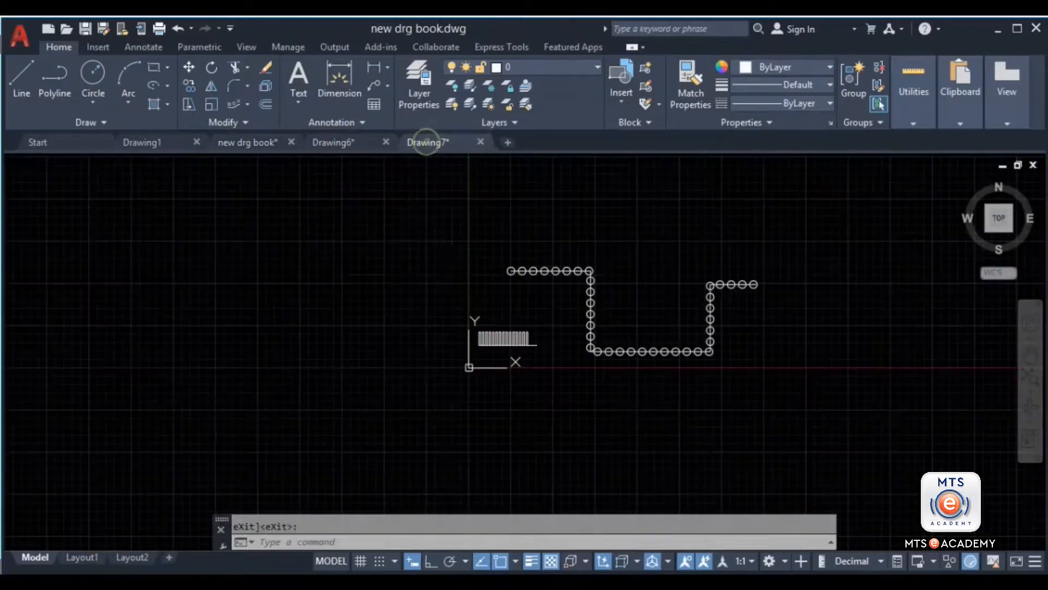
{"action": "left_click", "coordinate": [325, 143]}
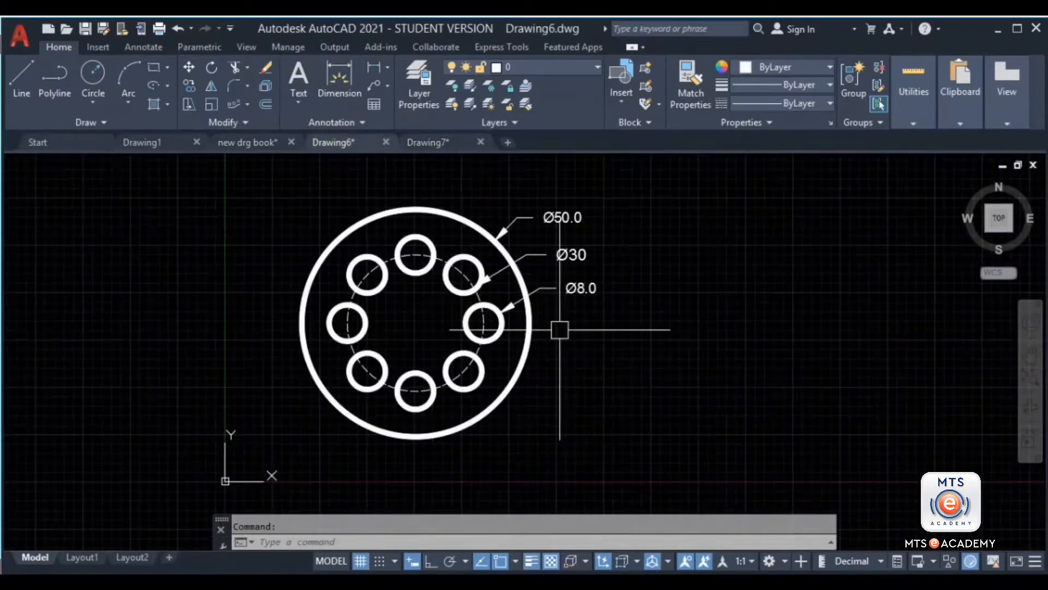
{"action": "middle_click_drag", "start_coordinate": [556, 314], "coordinate": [492, 324]}
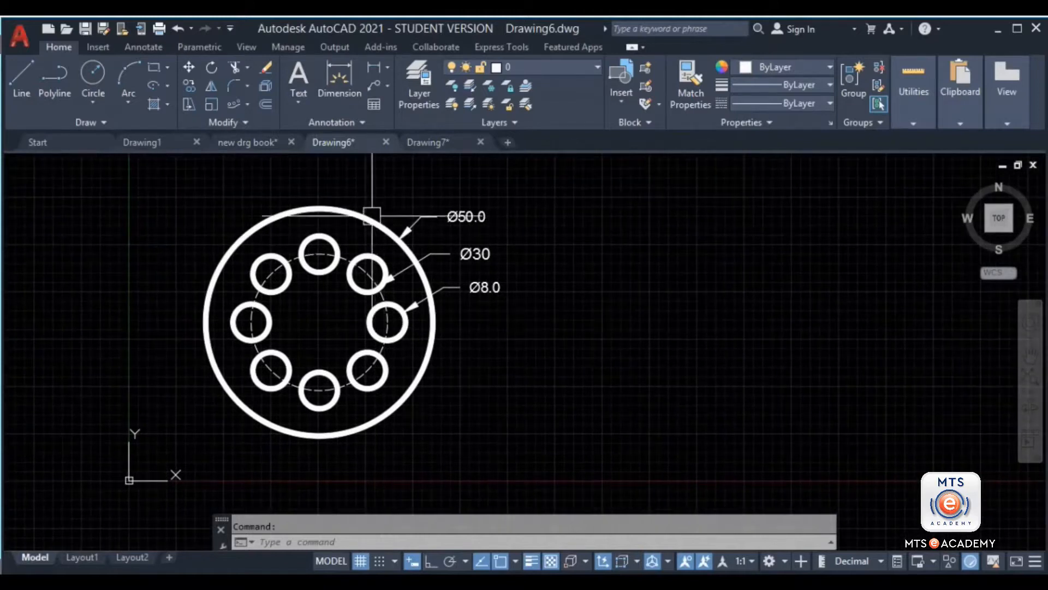
{"action": "middle_click_drag", "start_coordinate": [721, 343], "coordinate": [608, 355]}
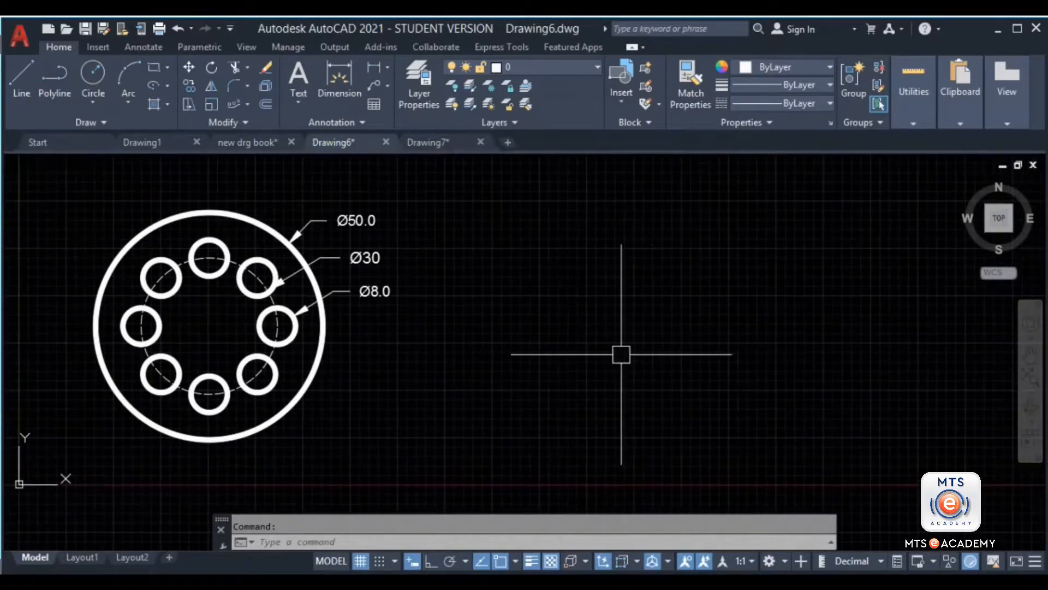
{"action": "type", "text": "c"}
{"action": "key", "text": "Return"}
{"action": "left_click", "coordinate": [711, 340]}
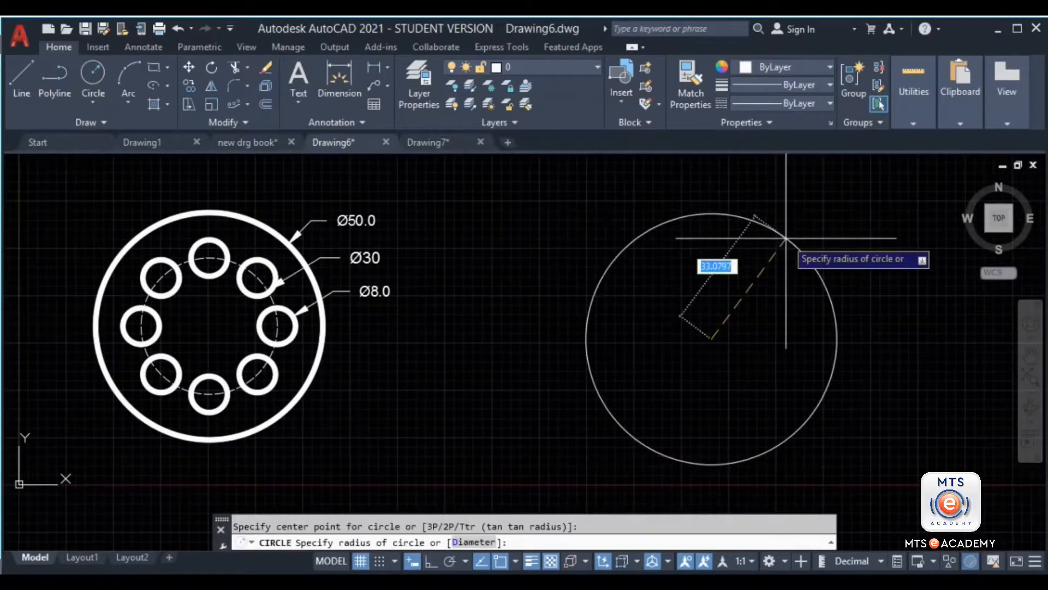
{"action": "type", "text": "d"}
{"action": "key", "text": "Return"}
{"action": "key", "text": "Return"}
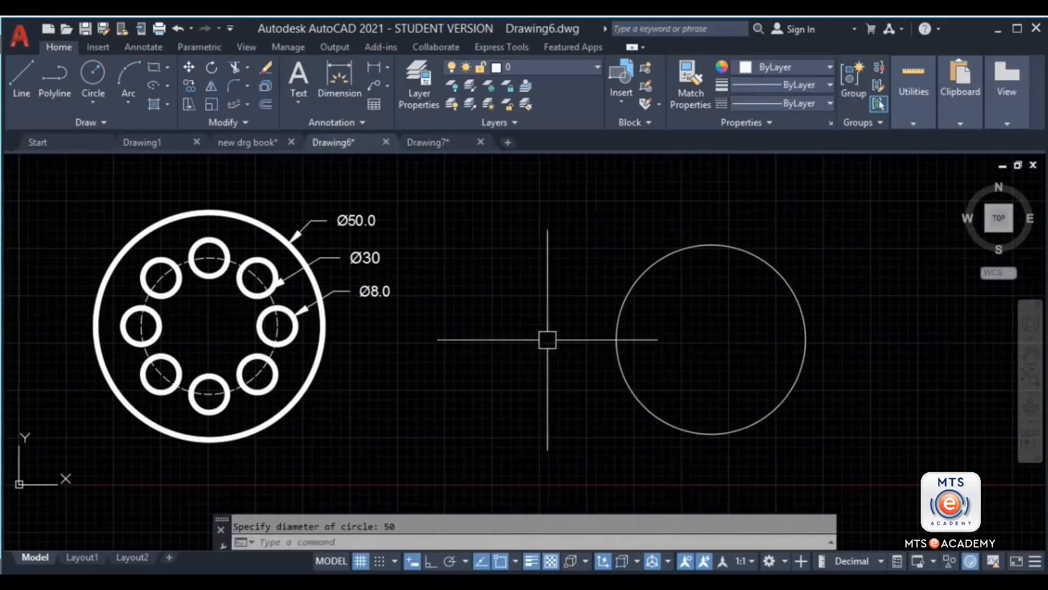
Draw a circle of diameter 30 concentric with the 50-diameter circle.
{"action": "key", "text": "Return"}
{"action": "left_click", "coordinate": [712, 339]}
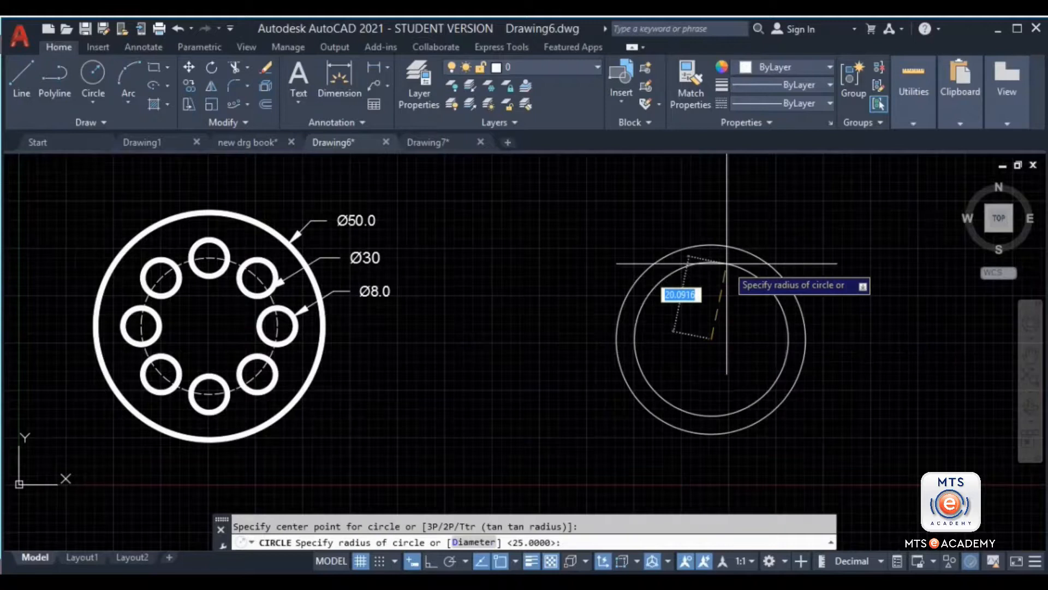
{"action": "type", "text": "d"}
{"action": "key", "text": "Return"}
{"action": "type", "text": "30"}
{"action": "key", "text": "Return"}
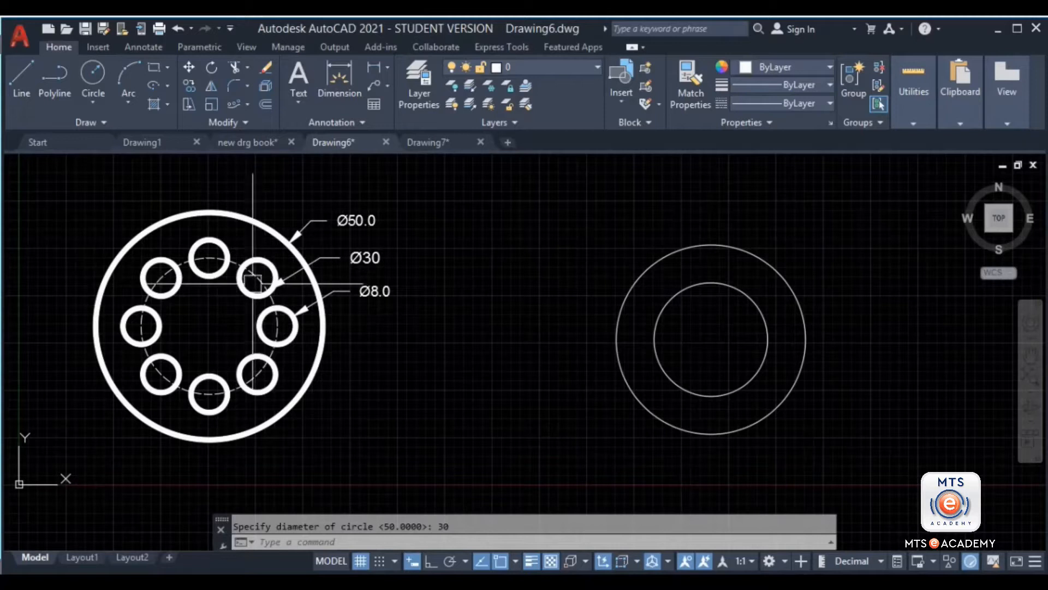
Draw a circle of diameter 8 centred on the top quadrant of the 30-diameter circle.
{"action": "scroll", "coordinate": [715, 326], "scroll_direction": "up", "scroll_amount": 4}
{"action": "key", "text": "Return"}
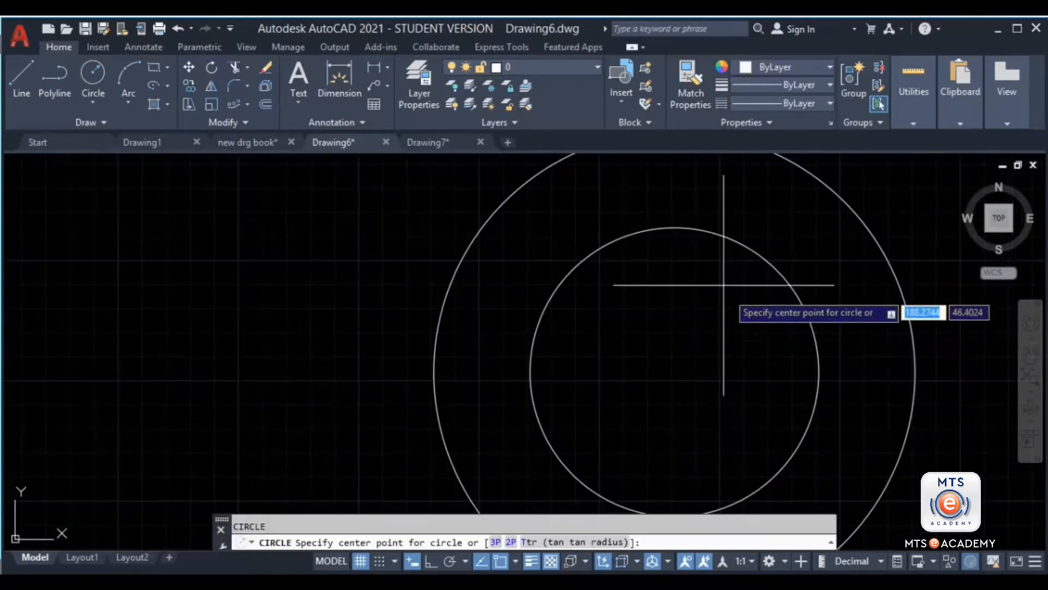
{"action": "left_click", "coordinate": [676, 227]}
{"action": "type", "text": "d"}
{"action": "key", "text": "Return"}
{"action": "type", "text": "8"}
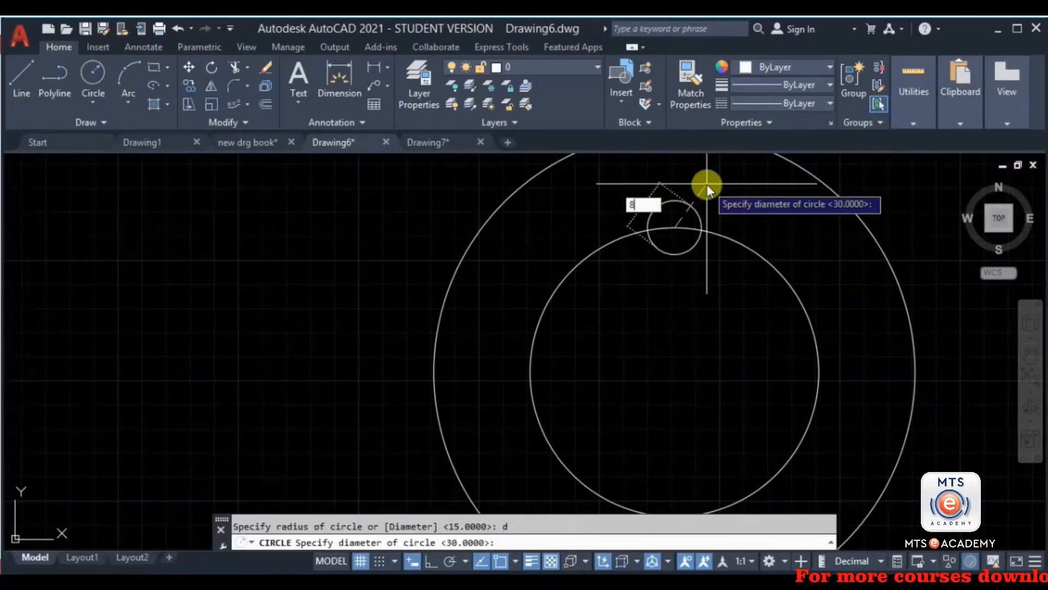
{"action": "key", "text": "Return"}
Create a polar array of the 8-diameter circle around the centre of the concentric circles.
{"action": "scroll", "coordinate": [695, 280], "scroll_direction": "down", "scroll_amount": 5}
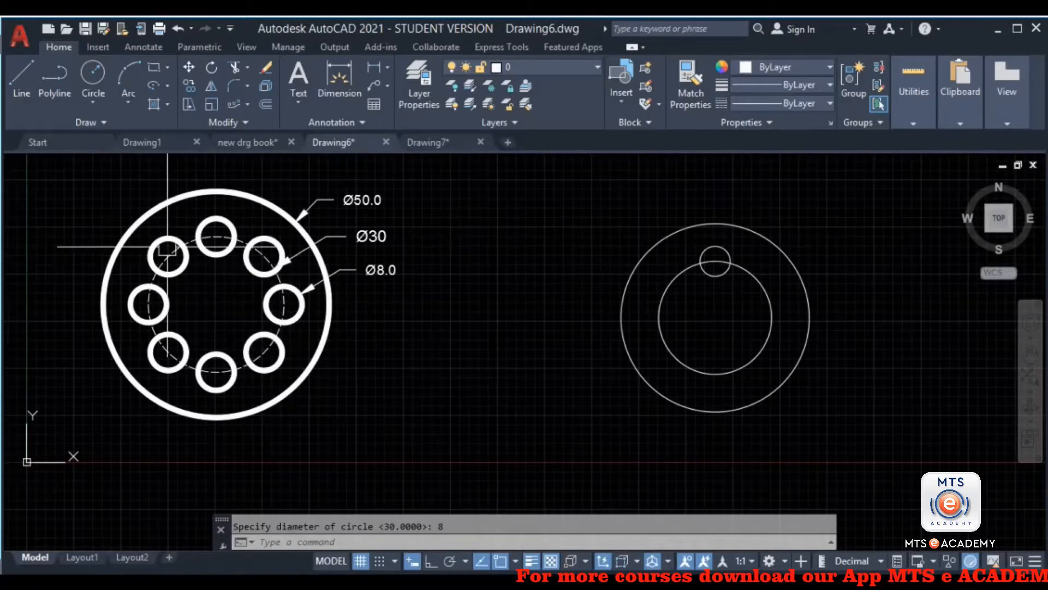
{"action": "scroll", "coordinate": [724, 257], "scroll_direction": "up", "scroll_amount": 4}
{"action": "key", "text": "Return"}
{"action": "left_click", "coordinate": [715, 227]}
{"action": "middle_click_drag", "start_coordinate": [771, 250], "coordinate": [648, 264]}
{"action": "type", "text": "ar"}
{"action": "key", "text": "Return"}
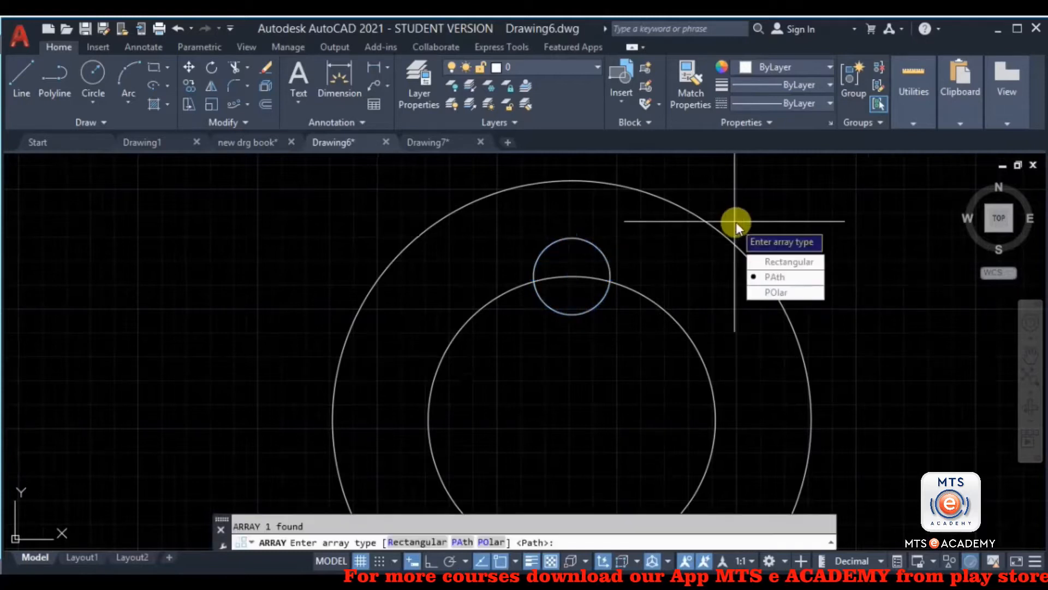
{"action": "left_click", "coordinate": [790, 292]}
{"action": "scroll", "coordinate": [658, 273], "scroll_direction": "down", "scroll_amount": 4}
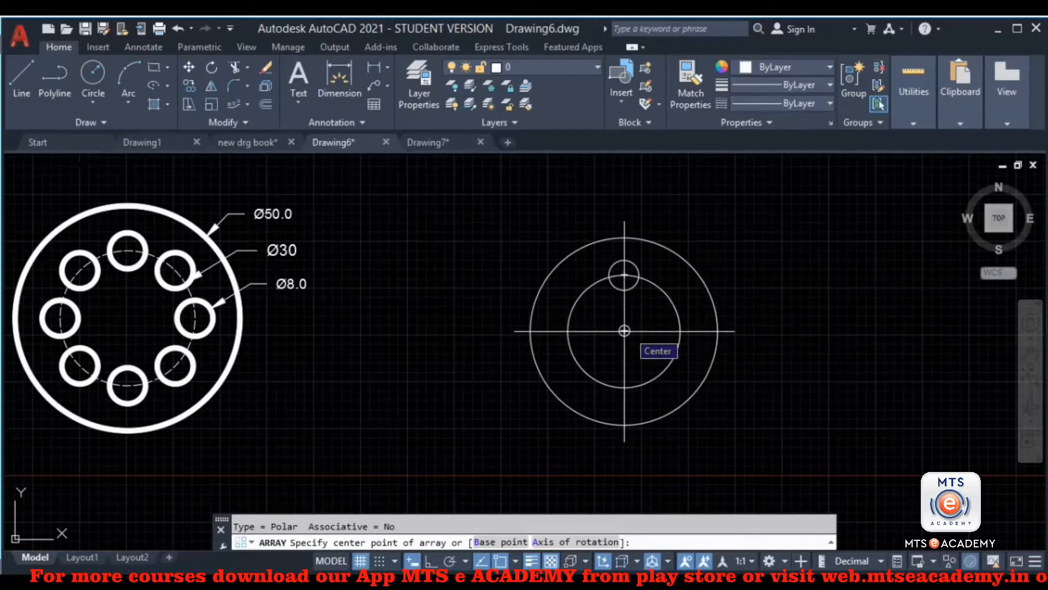
{"action": "left_click", "coordinate": [624, 331]}
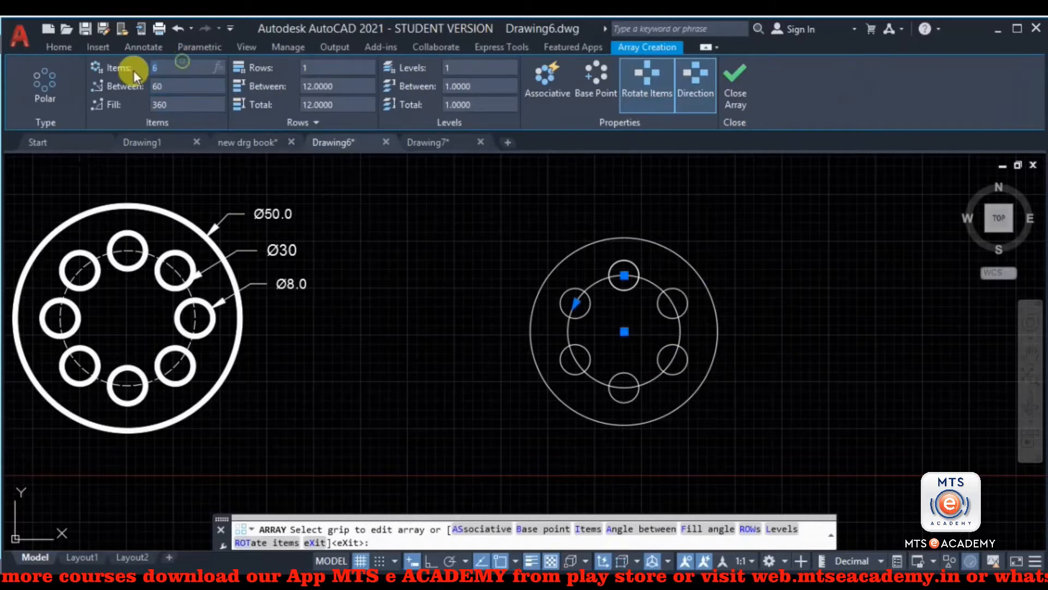
Set the polar array's item count to 8 and finish the array.
{"action": "type", "text": "8"}
{"action": "key", "text": "Return"}
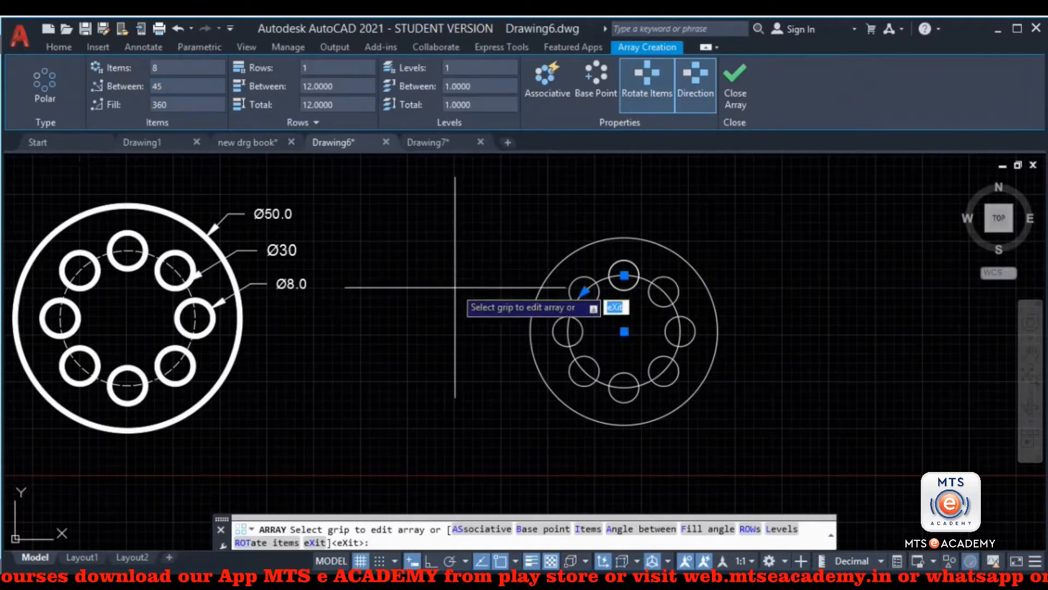
{"action": "left_click", "coordinate": [732, 83]}
{"action": "middle_click_drag", "start_coordinate": [609, 398], "coordinate": [653, 349]}
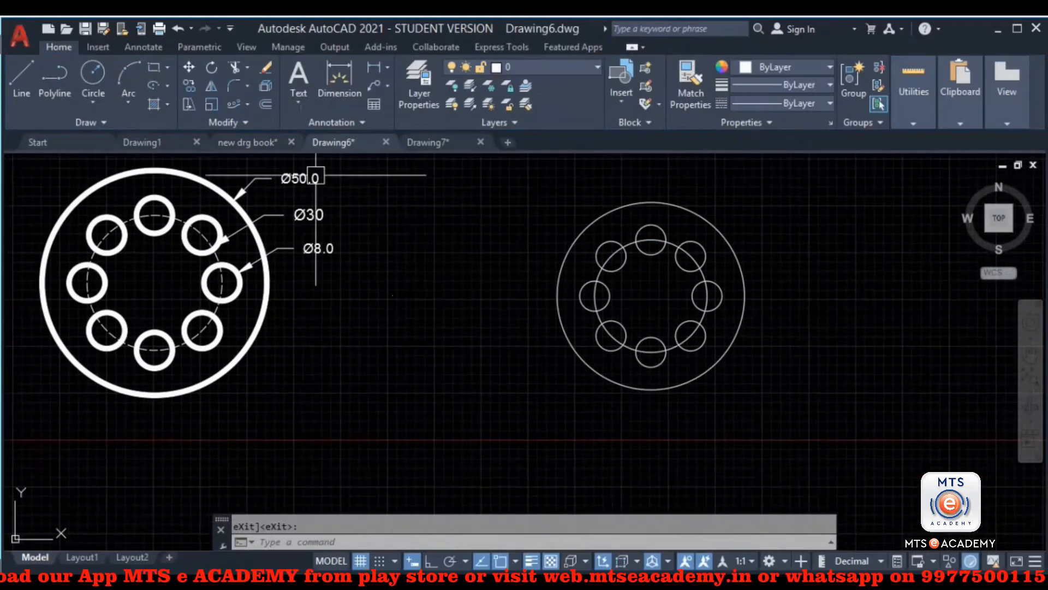
Go back to the new drg book drawing to review its sheets of array exercises.
{"action": "left_click", "coordinate": [261, 144]}
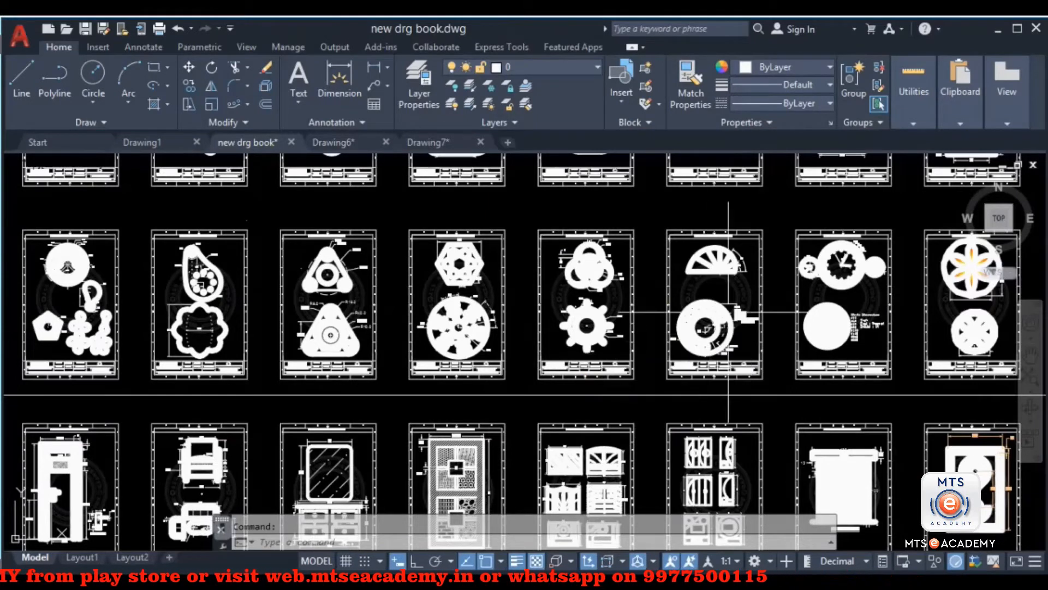
{"action": "middle_click_drag", "start_coordinate": [516, 322], "coordinate": [545, 317]}
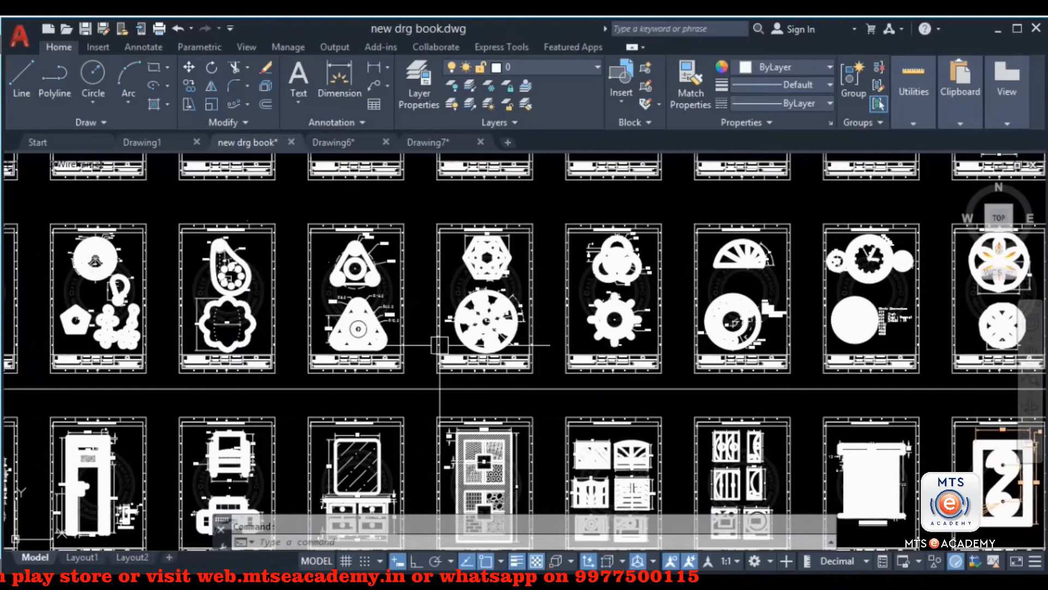